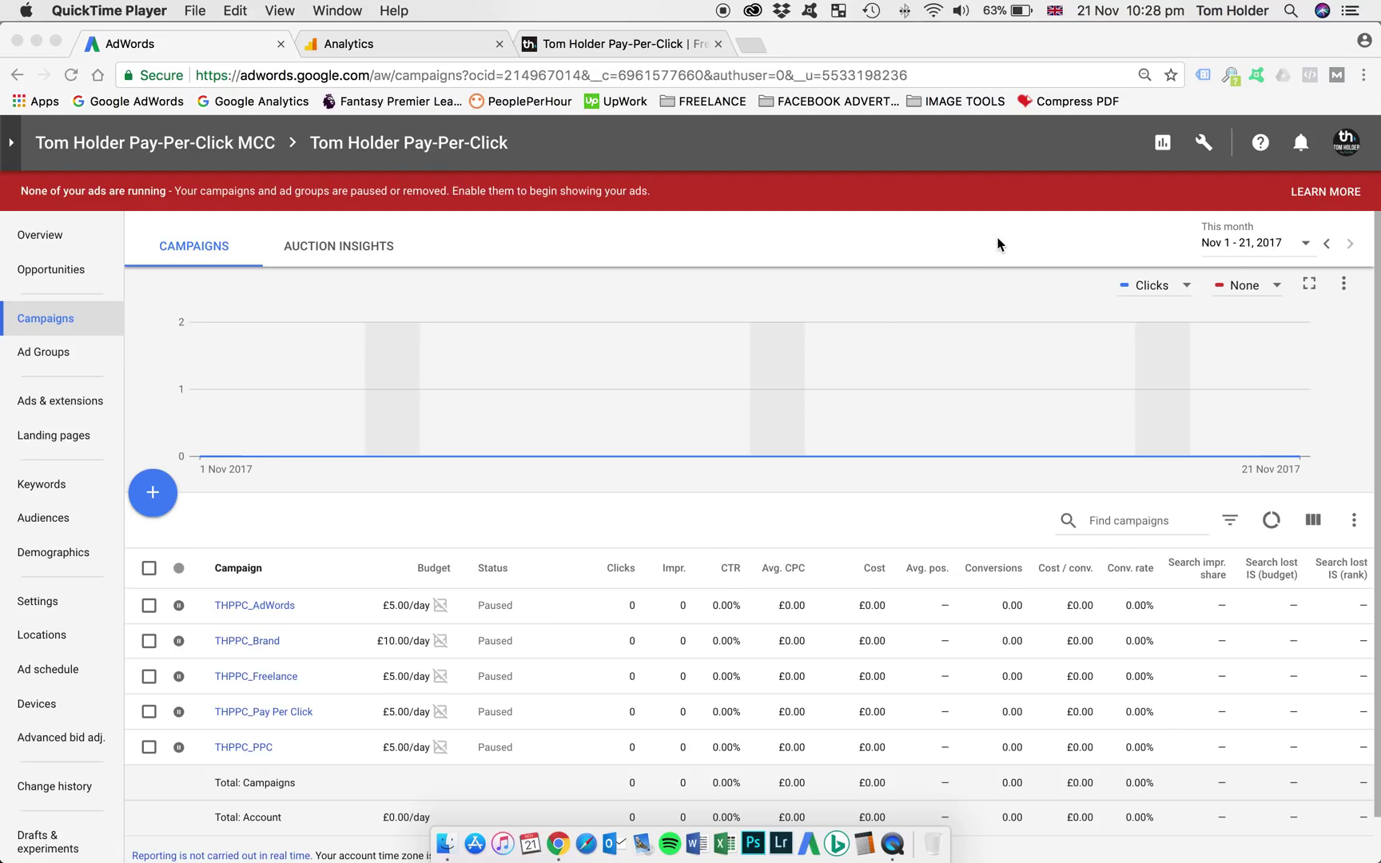
Go to Audience manager's audience sources and open the AdWords tag source for editing.
left_click(1205, 147)
left_click(1204, 145)
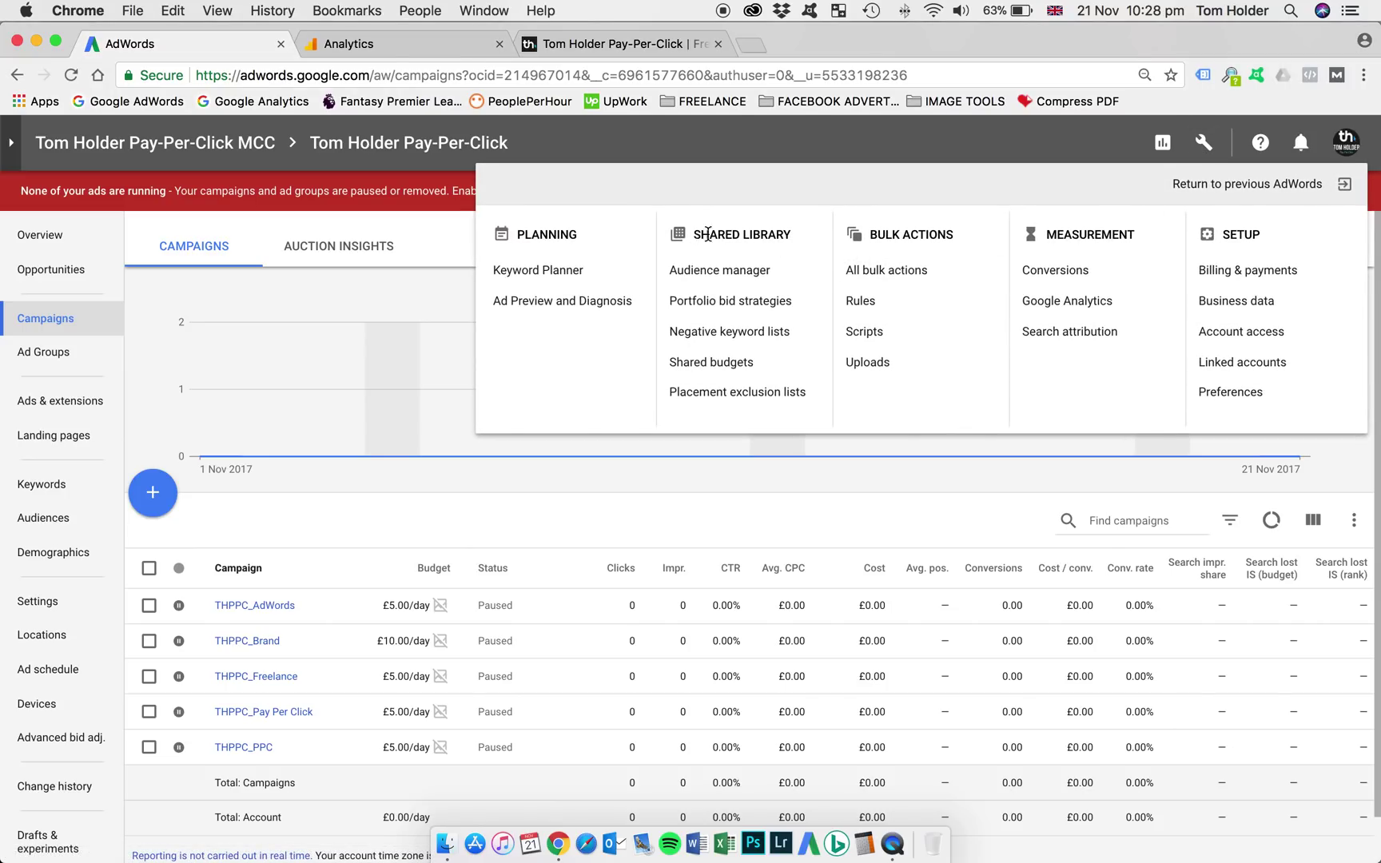
left_click(744, 272)
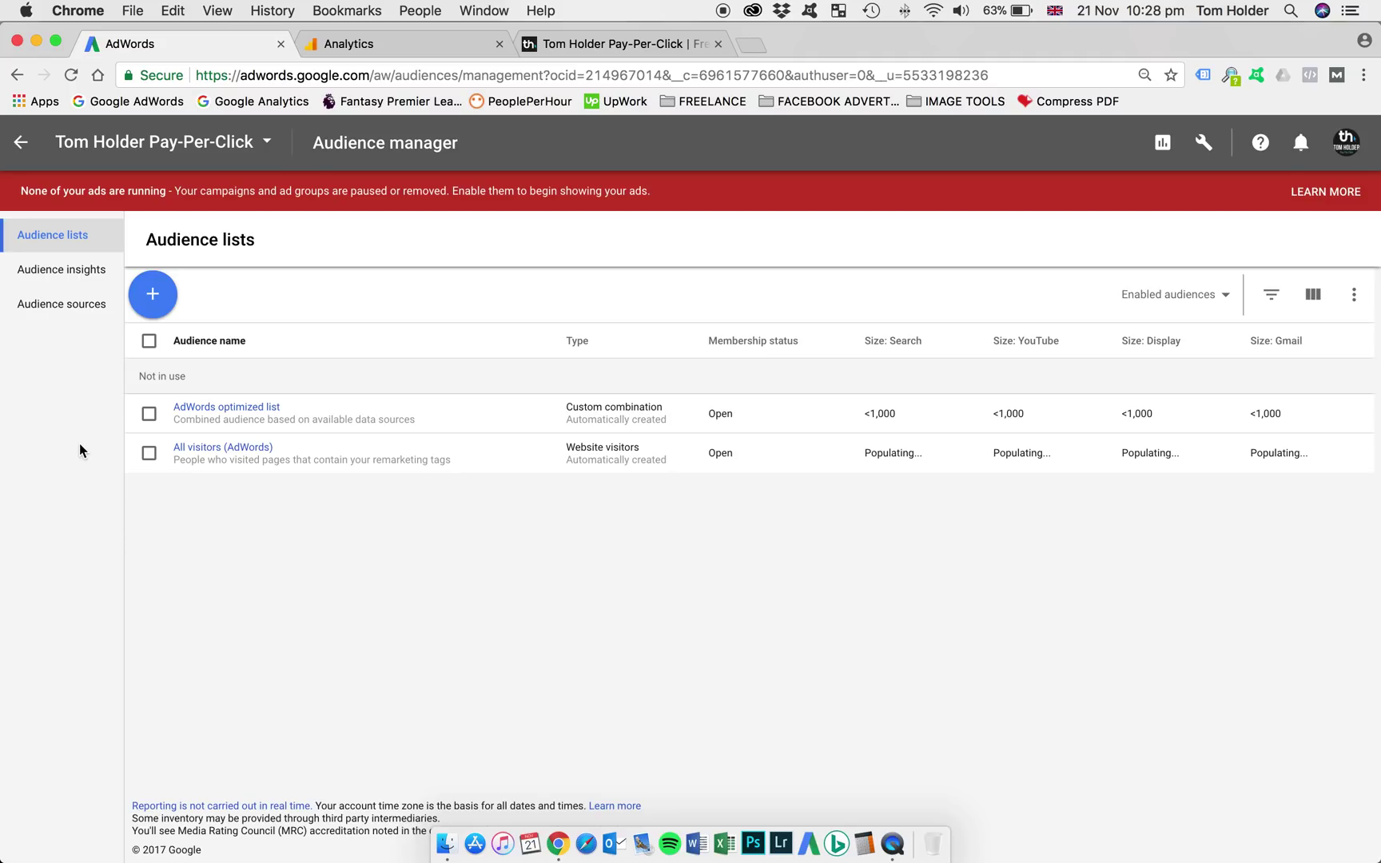
left_click(68, 311)
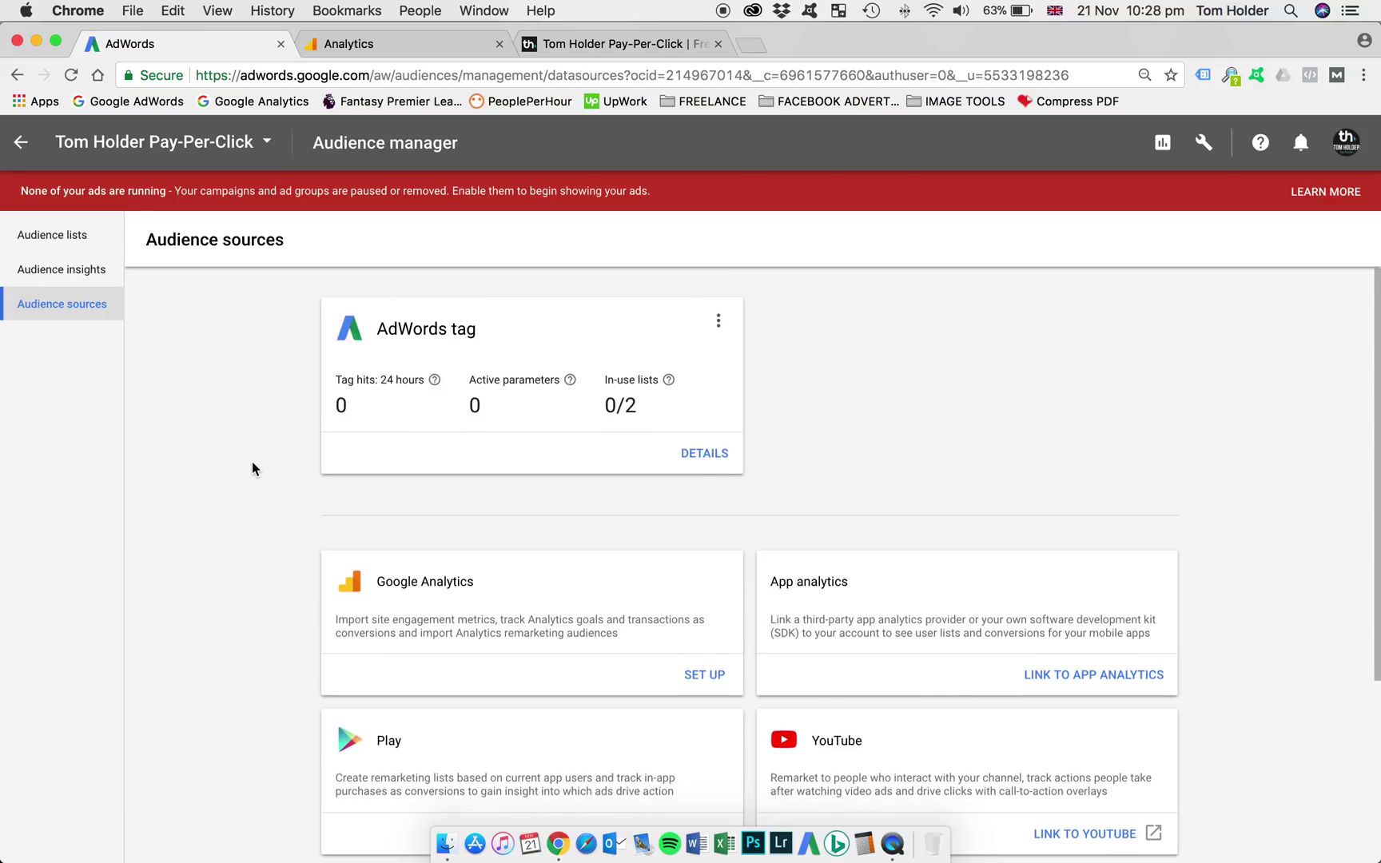
scroll(252, 463, "down", 1)
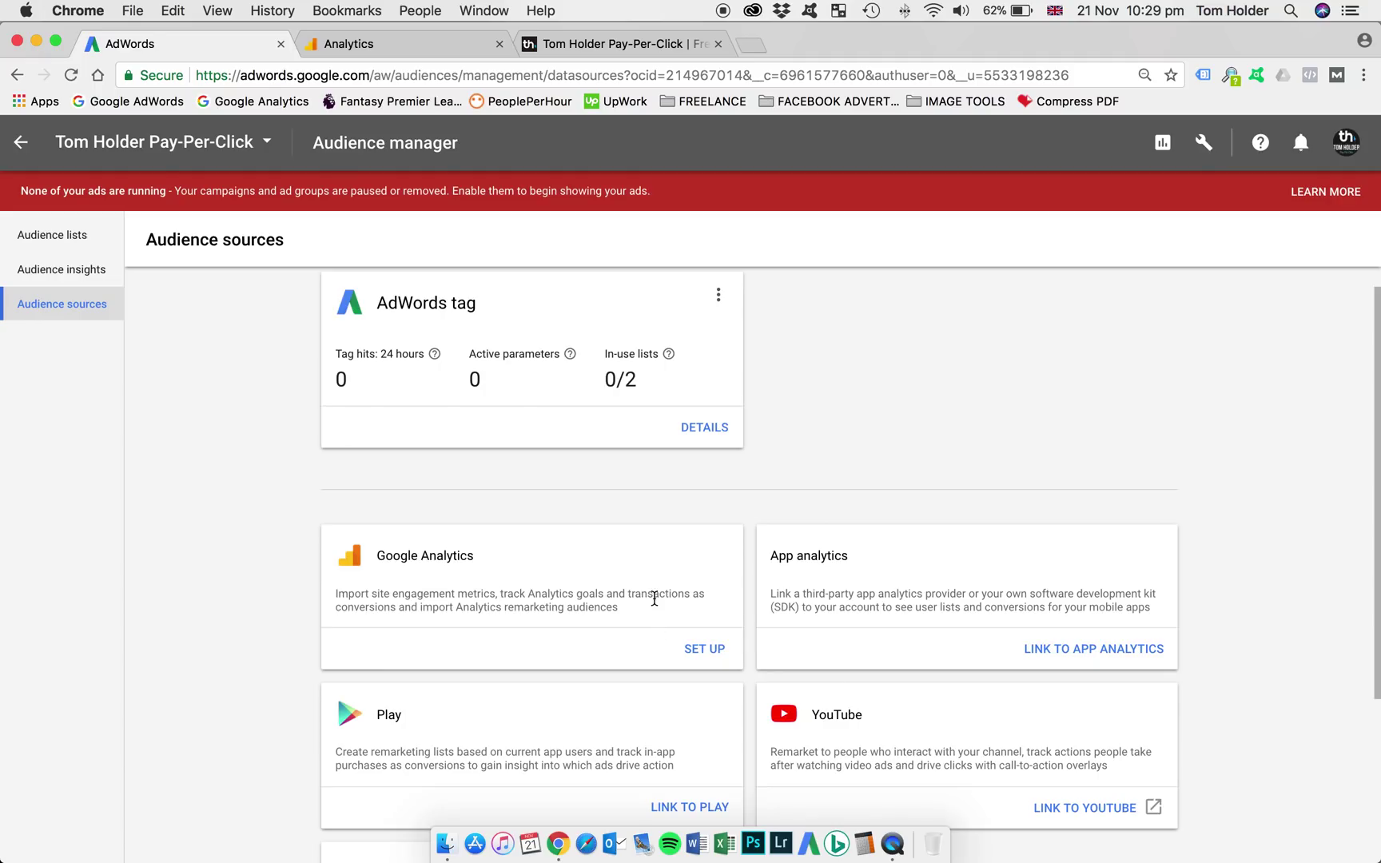
left_click(718, 295)
left_click(679, 298)
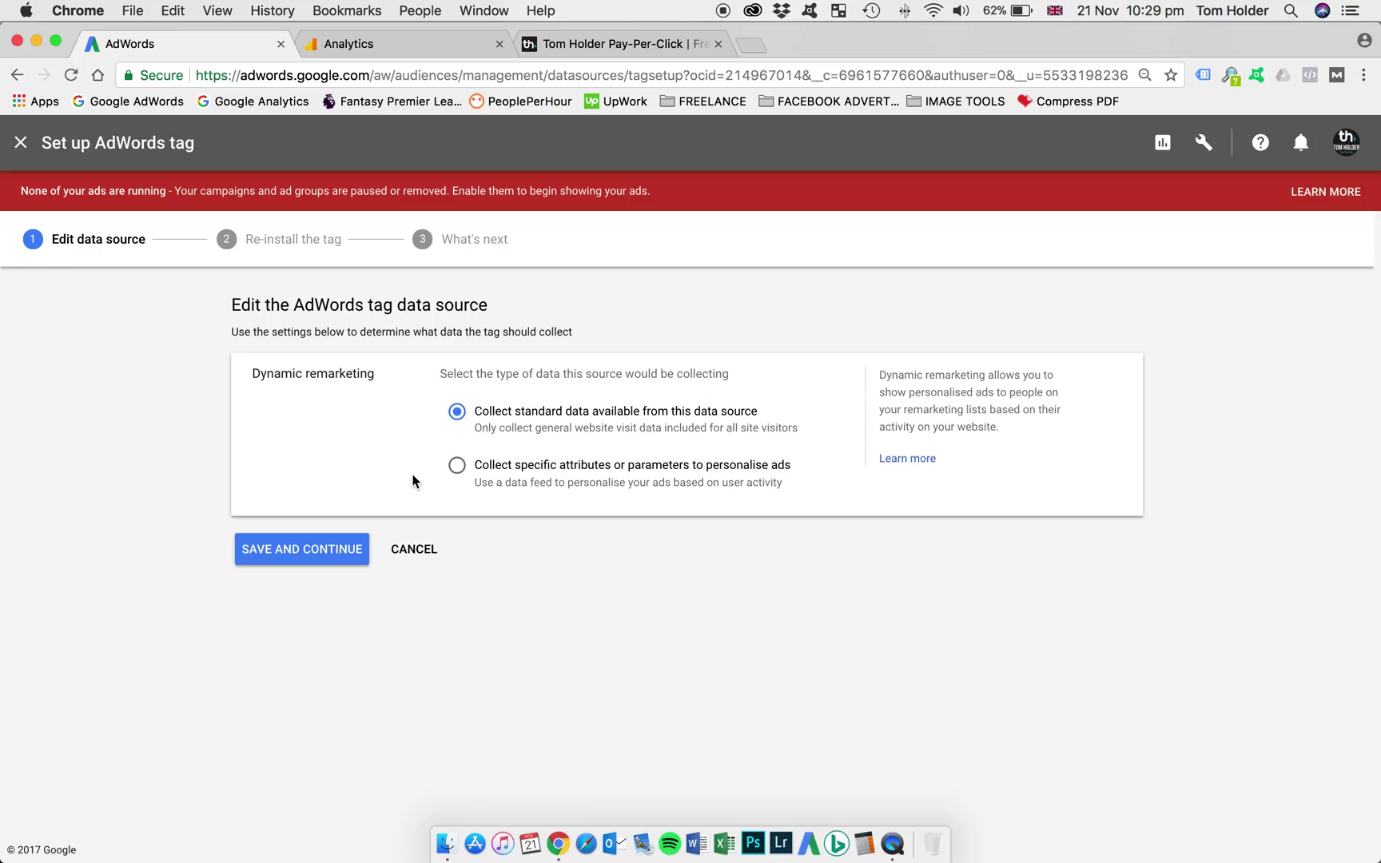
Keep 'Collect standard data' for the AdWords tag and save the data source settings.
left_click(303, 551)
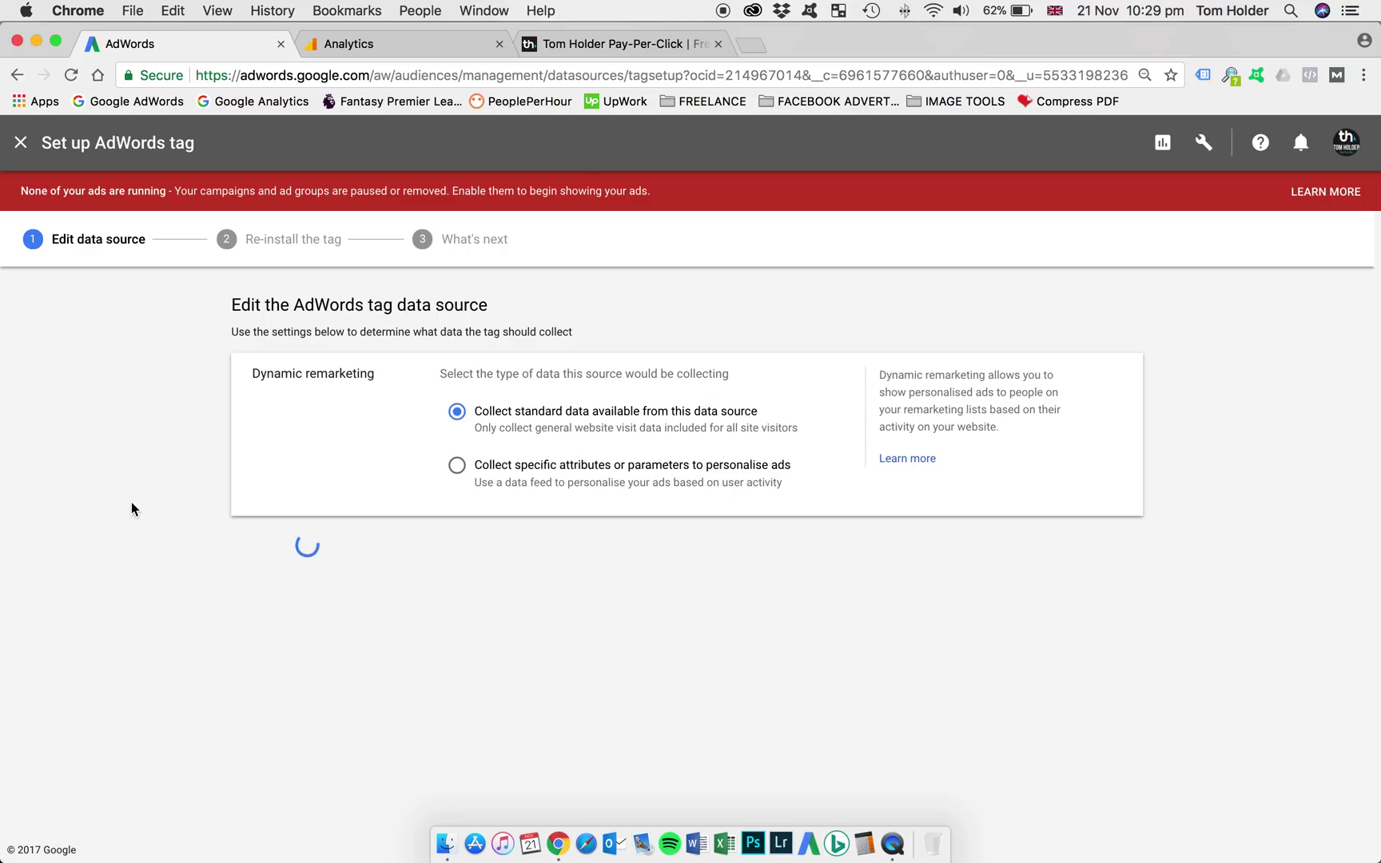
Select the global site tag code and check, then cancel, the Email instructions option.
scroll(122, 499, "down", 2)
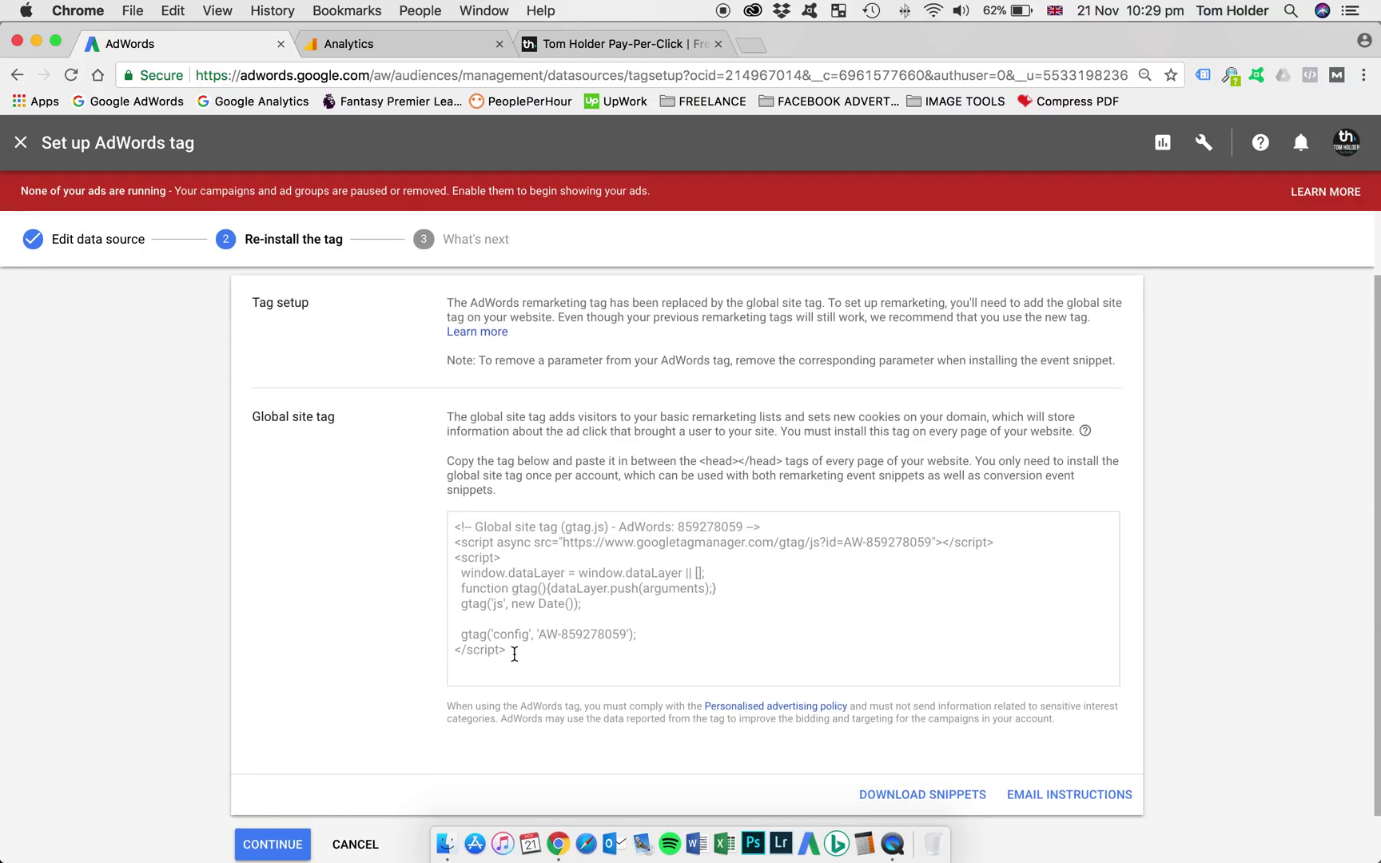
left_click_drag(513, 652, 406, 564)
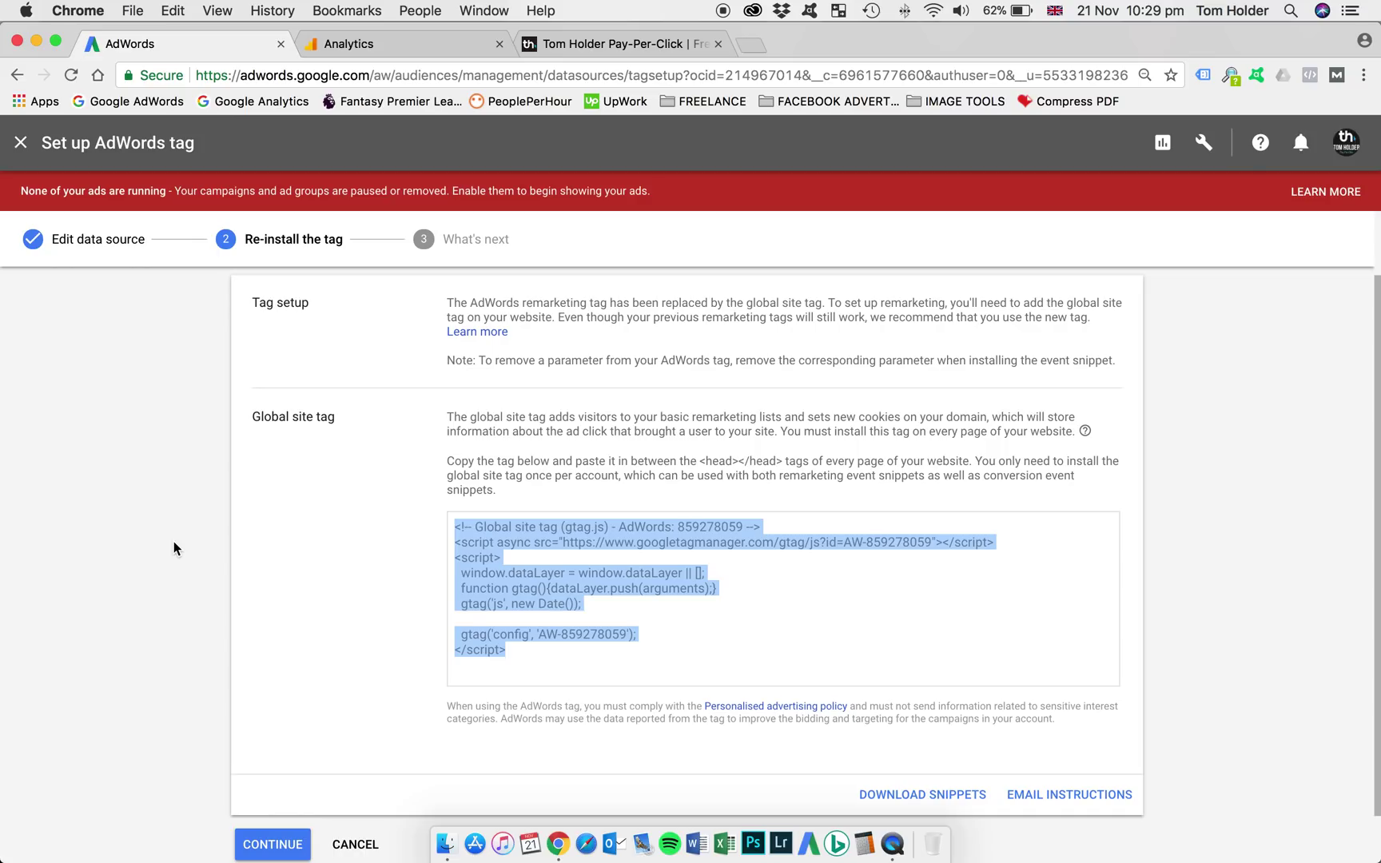
scroll(174, 544, "down", 1)
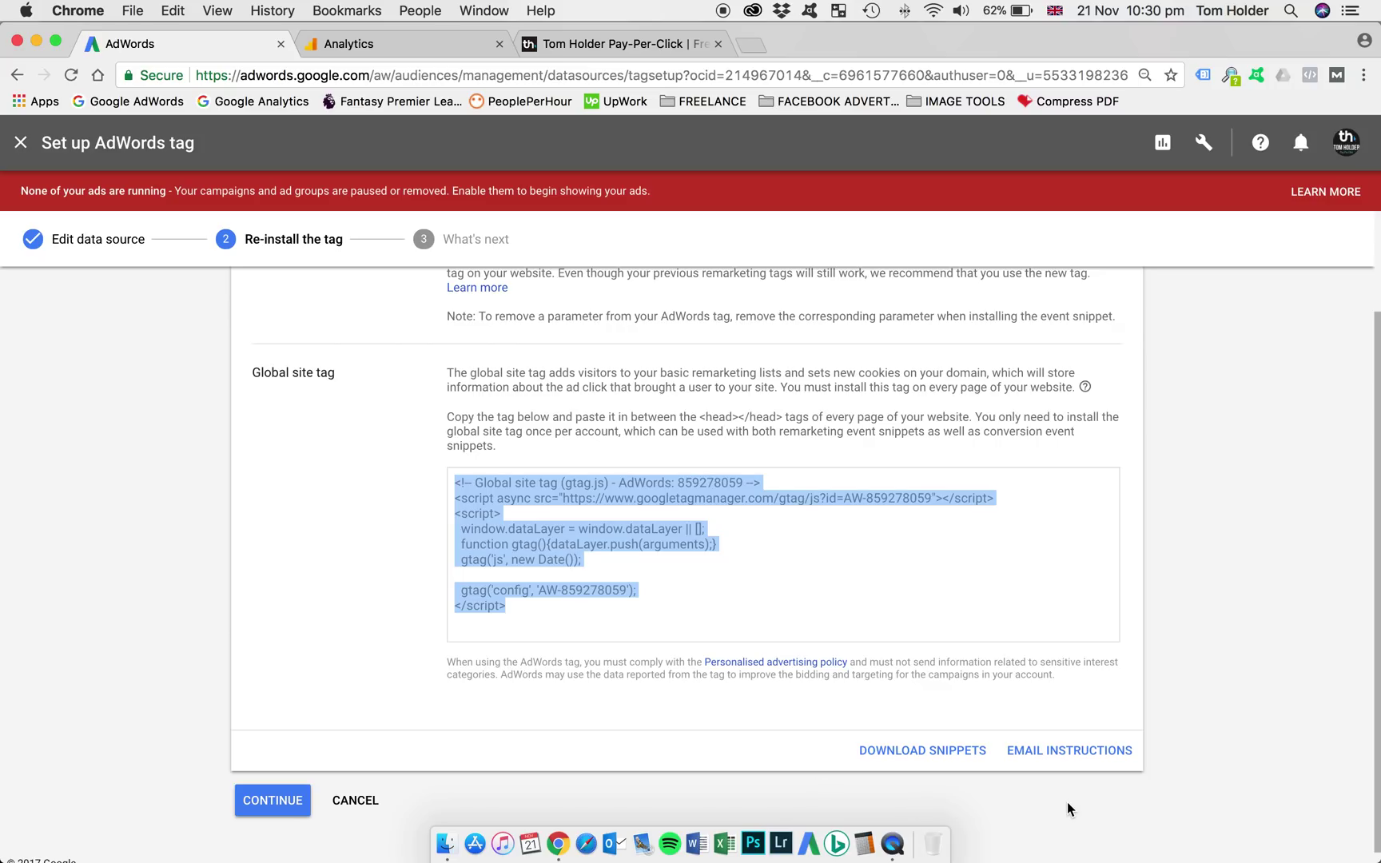
left_click(1075, 752)
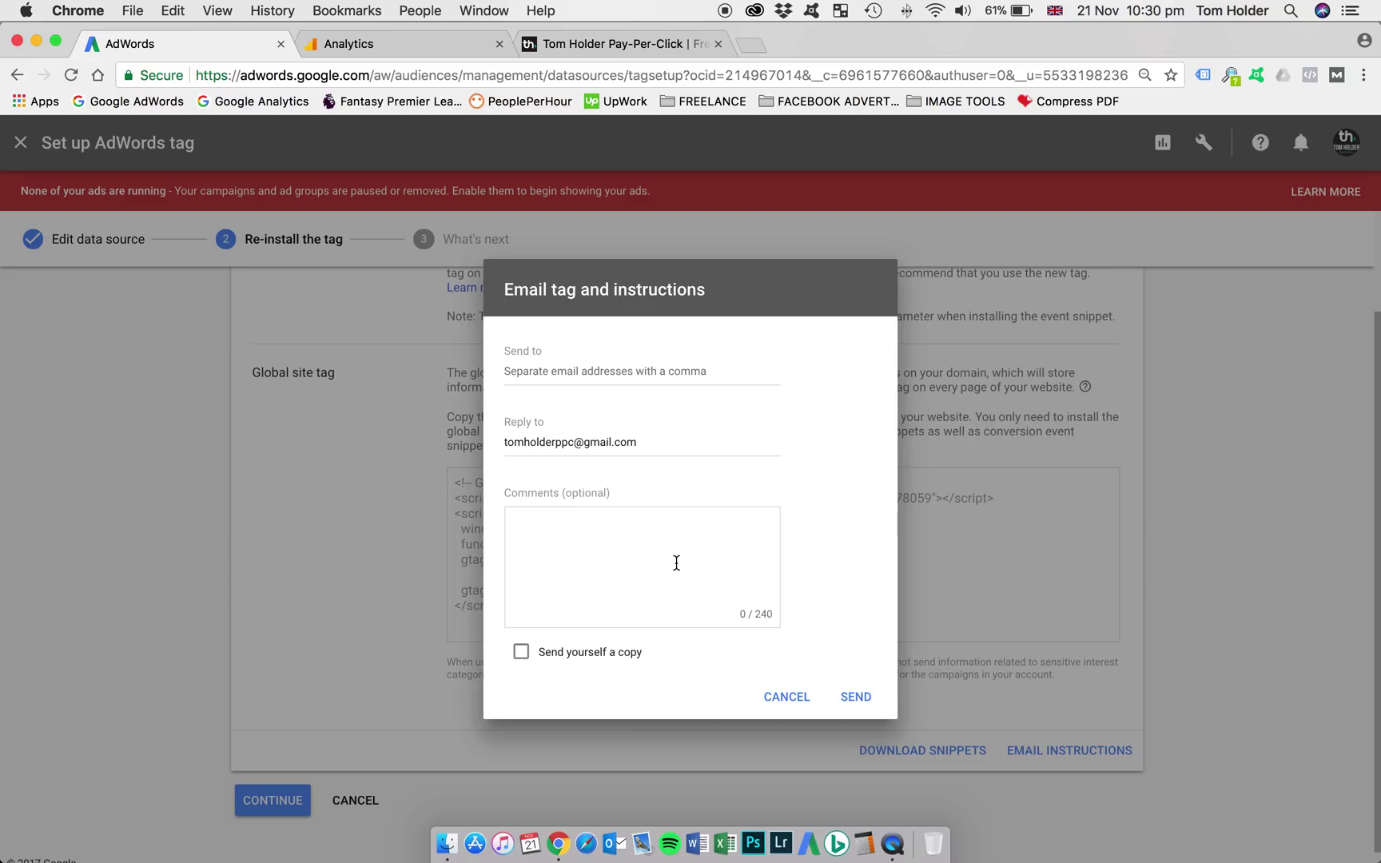
left_click(787, 696)
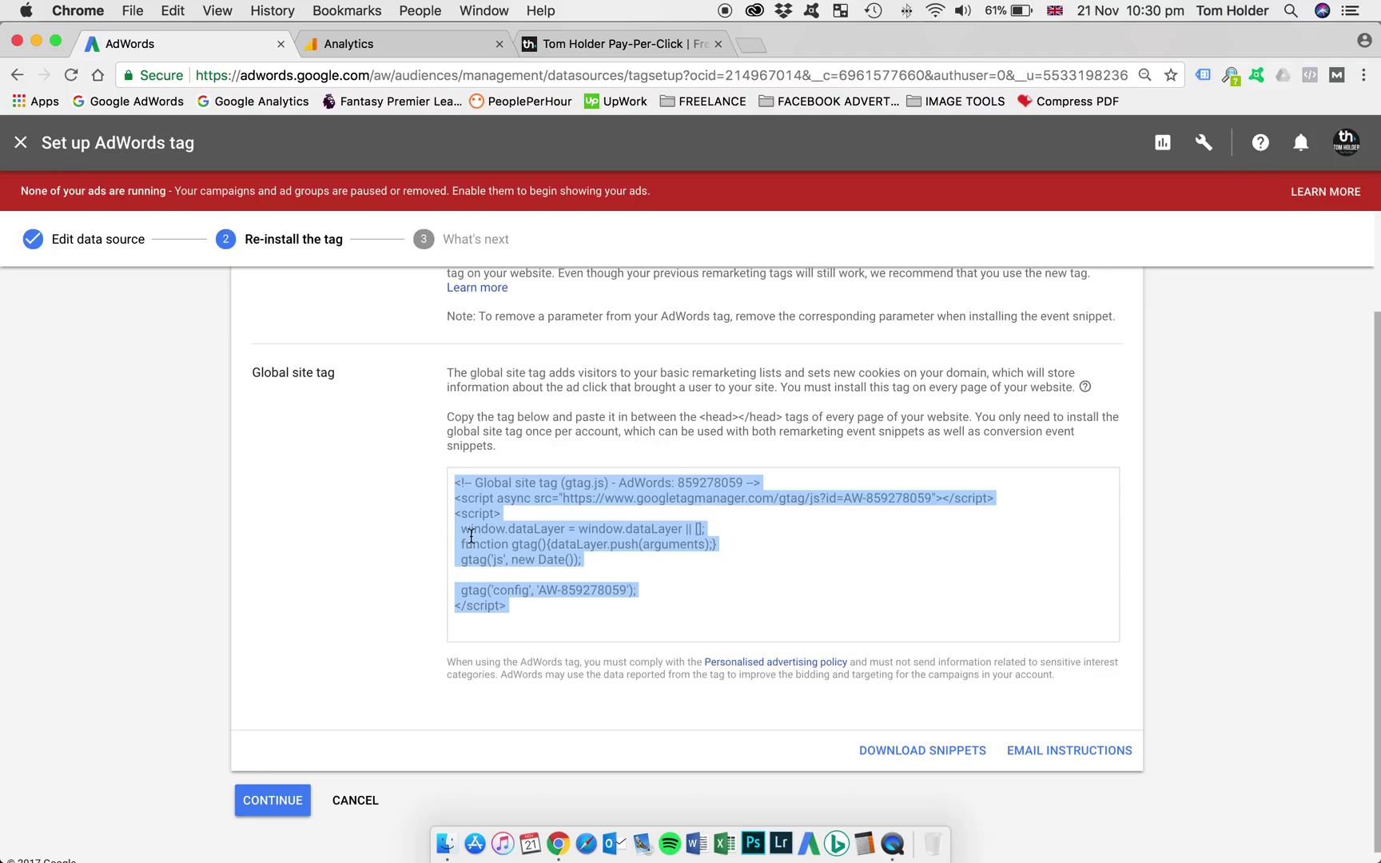
Highlight the account ID inside the tag code and advance to the What's next step.
left_click(524, 610)
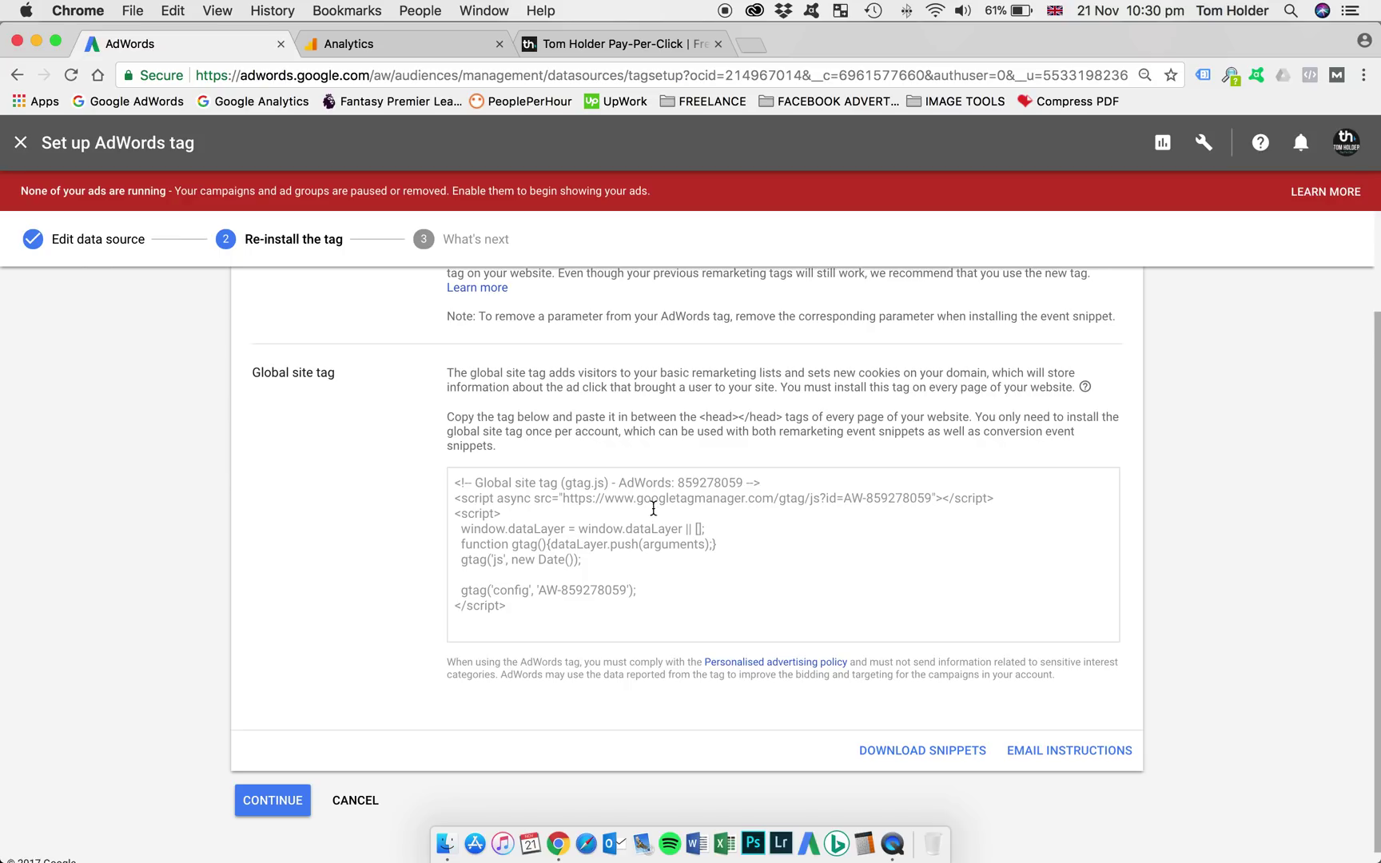
left_click_drag(678, 484, 743, 485)
left_click(272, 800)
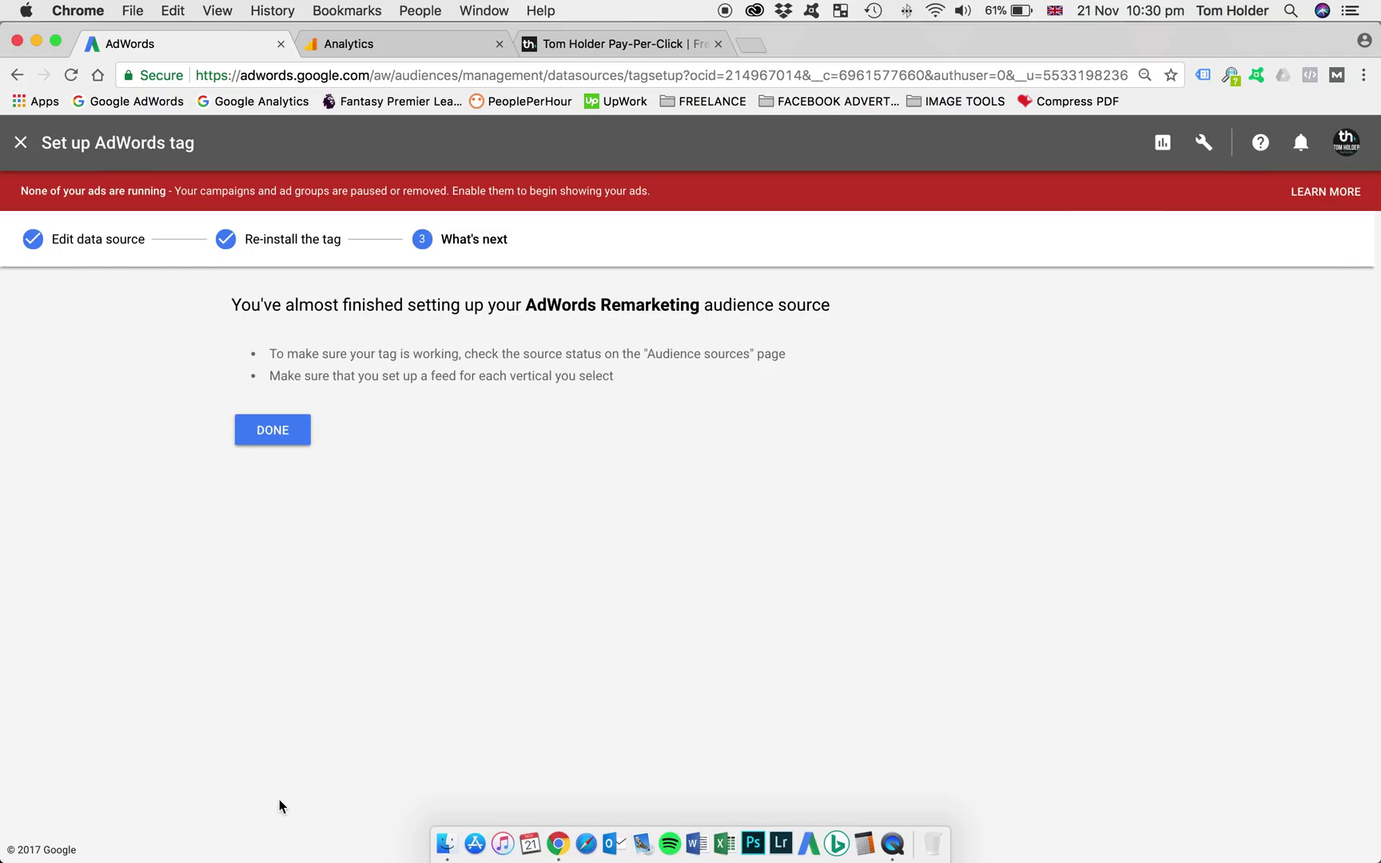
Finish the tag setup, show Audience lists and bring up the new audience list choices.
left_click(273, 430)
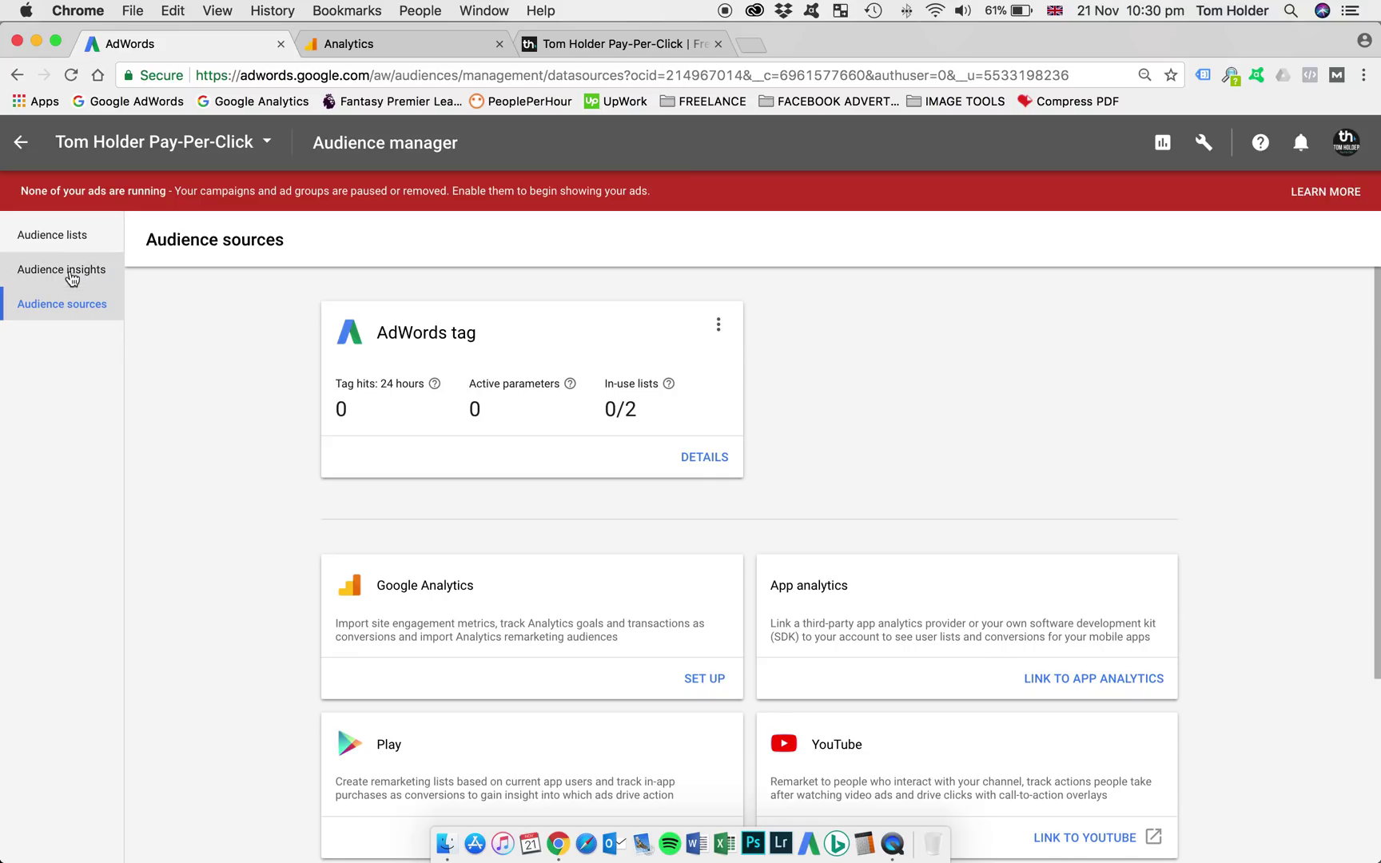
left_click(66, 243)
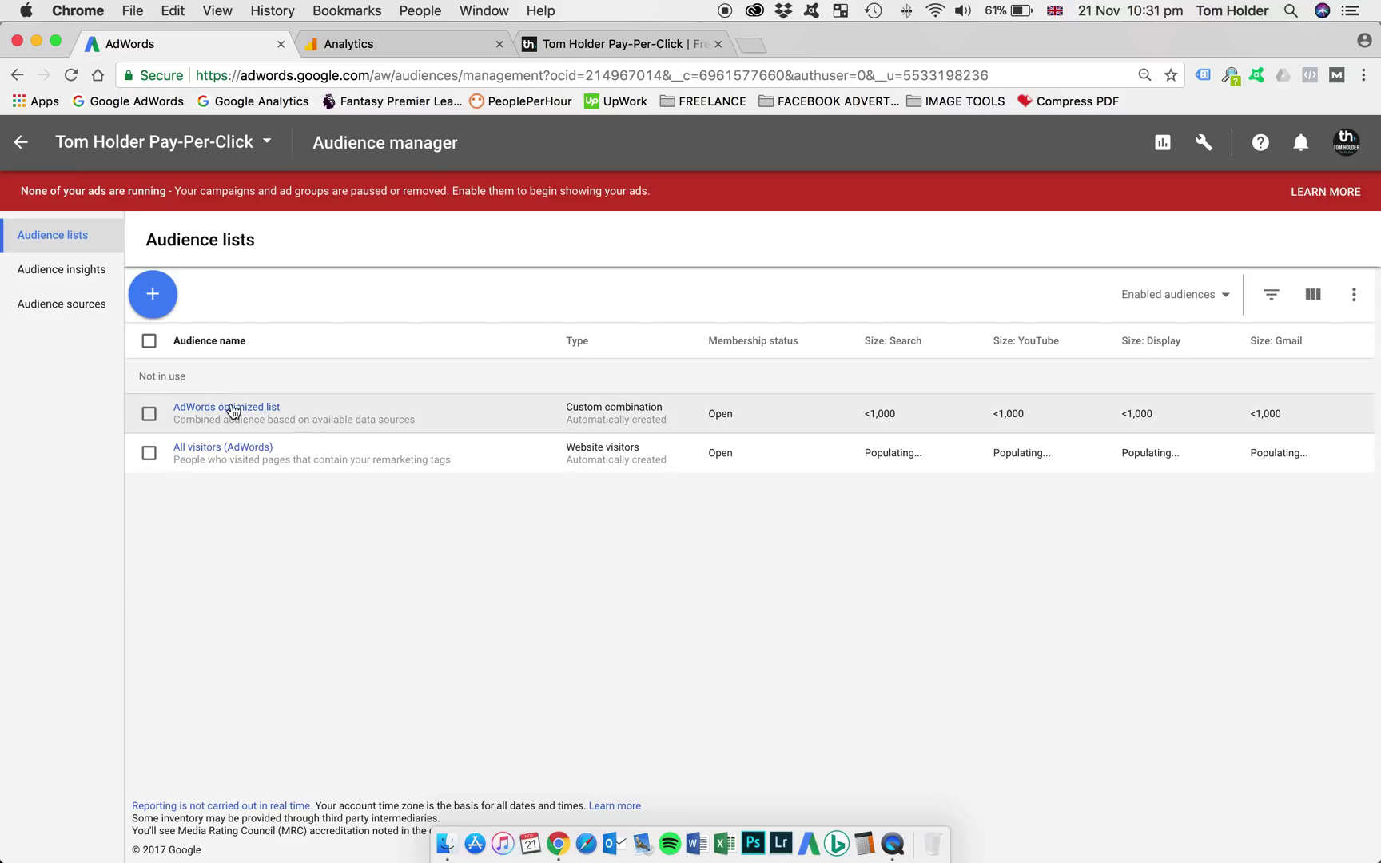
left_click(153, 298)
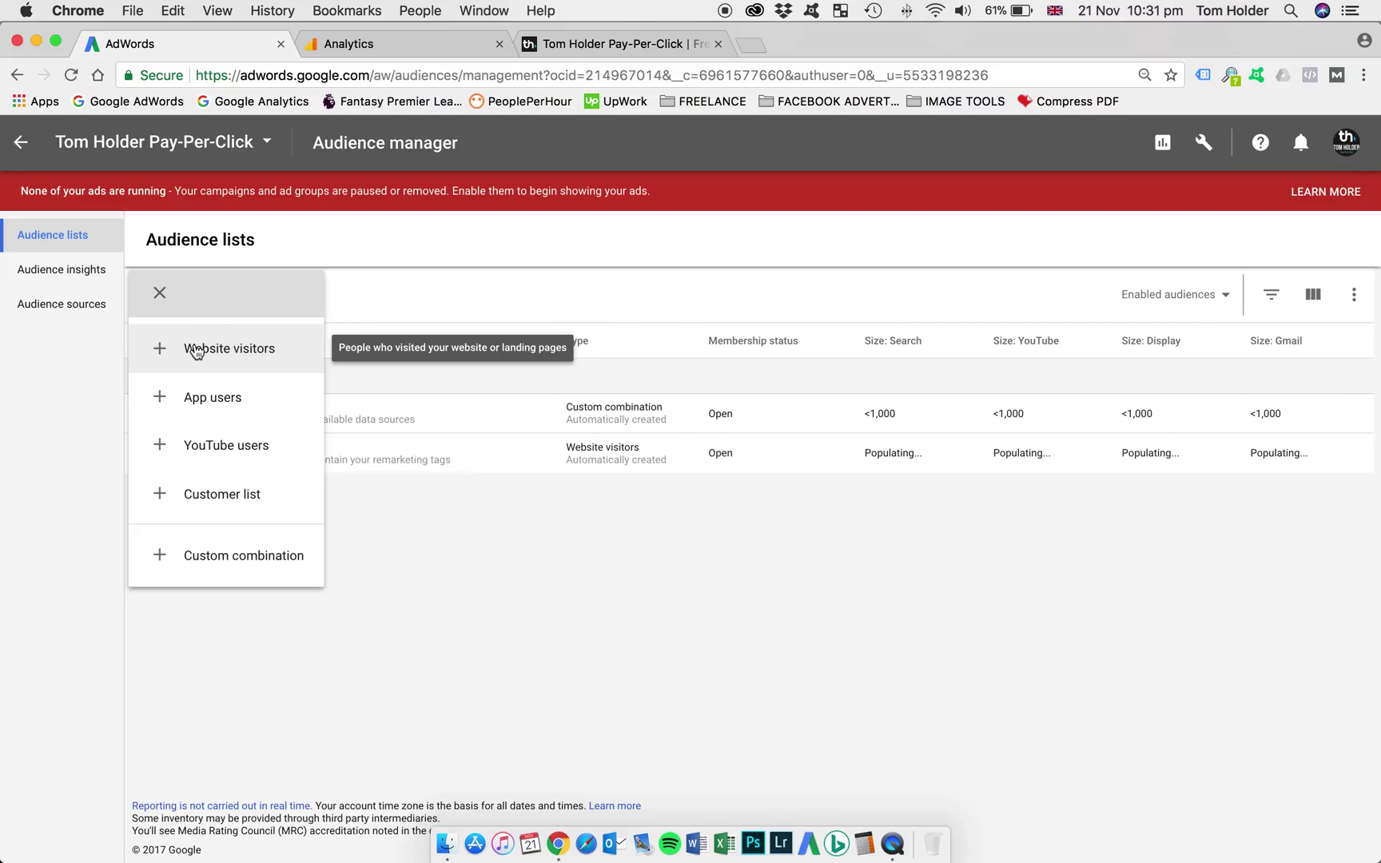
Dismiss the new list menu, return to Campaigns and start a new campaign.
left_click(532, 575)
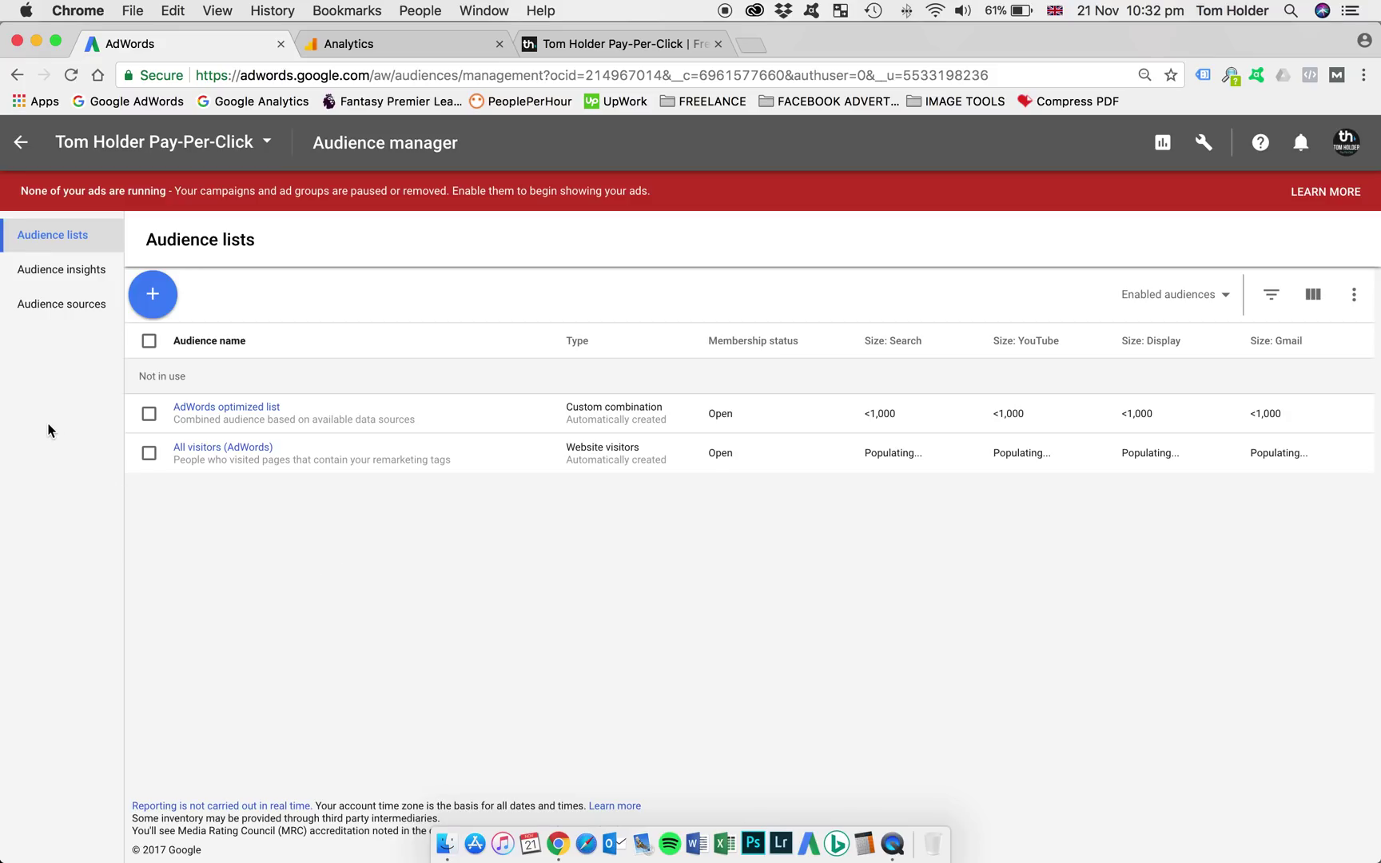
left_click(20, 147)
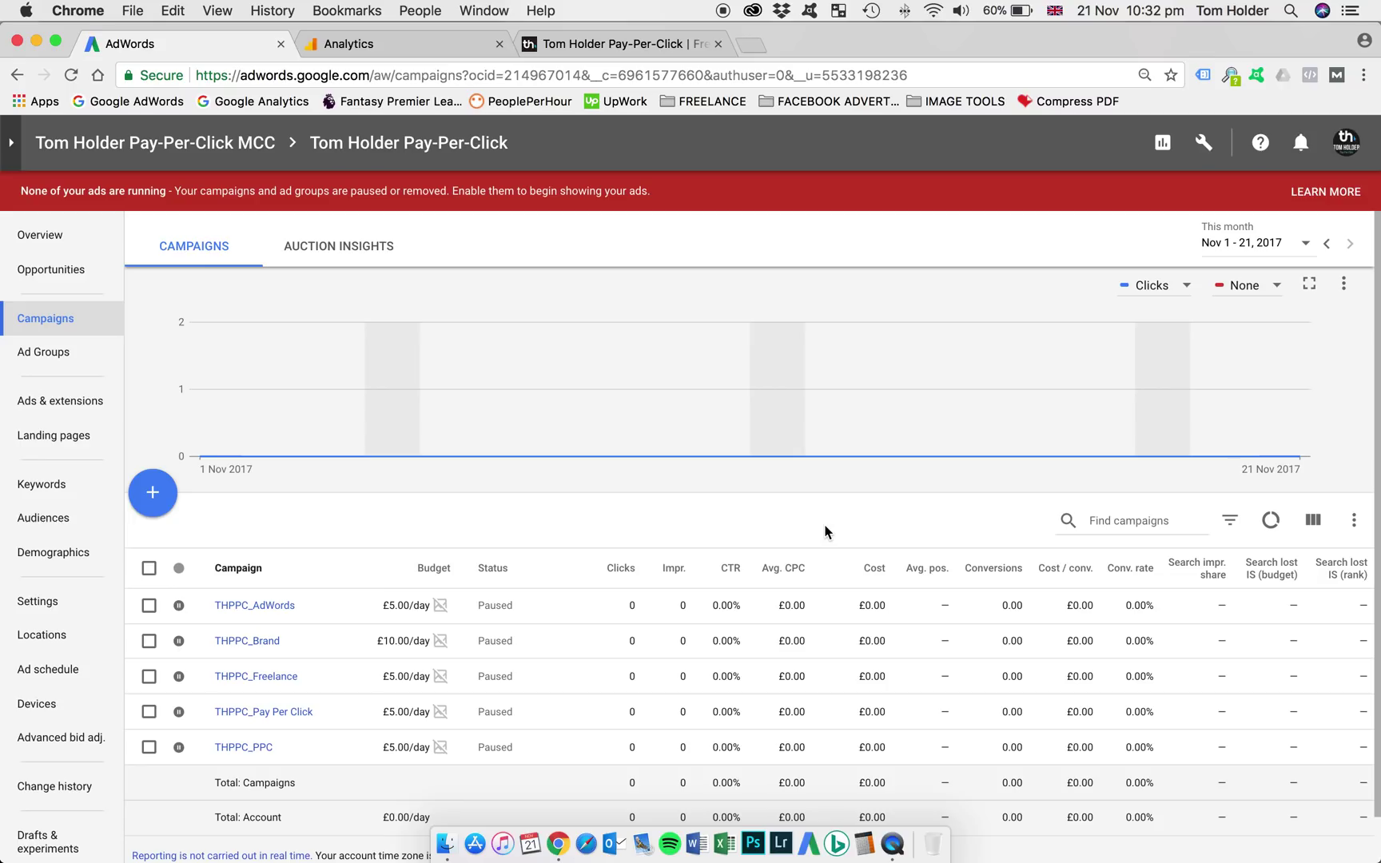
left_click(153, 497)
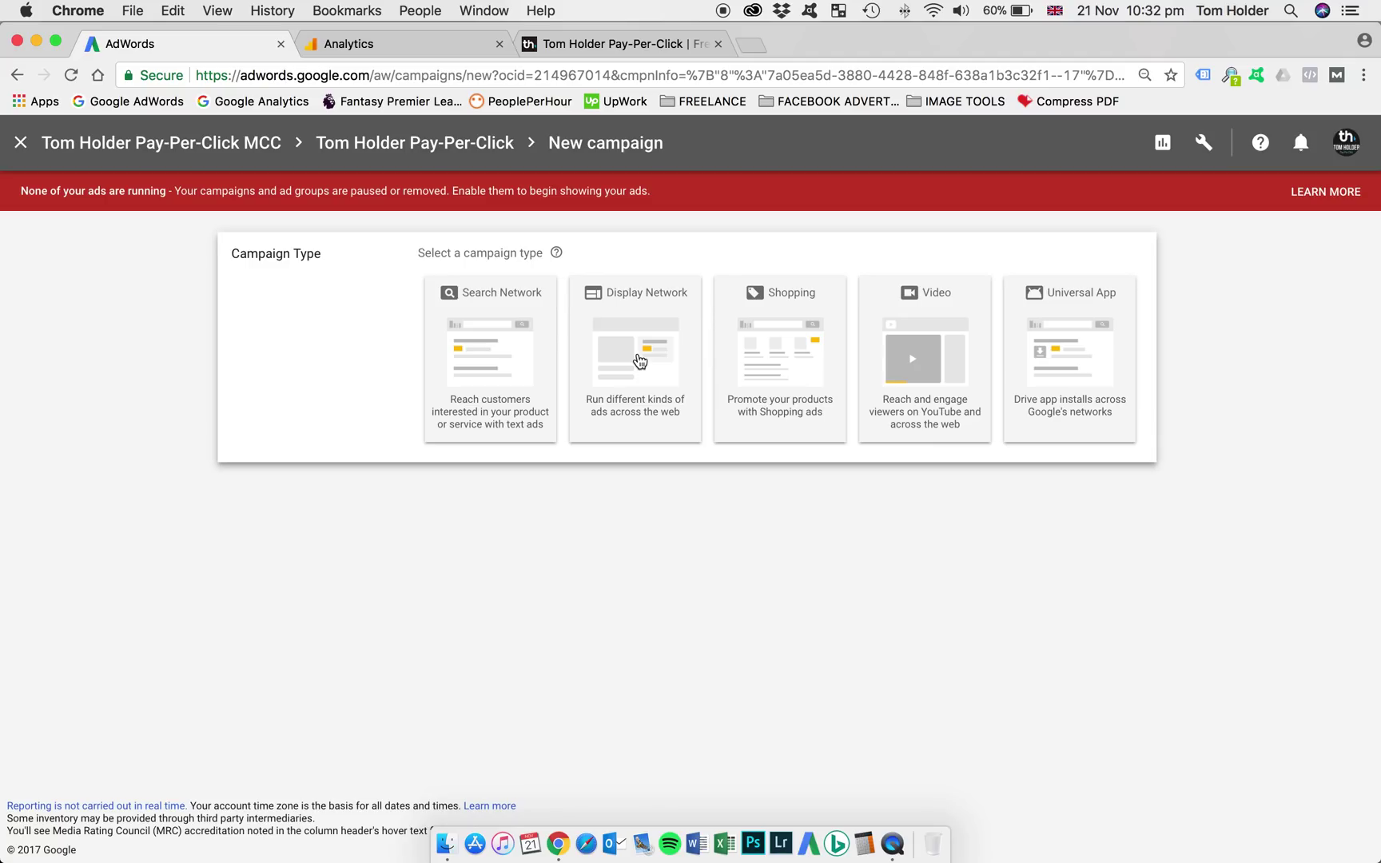
Create a Display Network campaign with the Website traffic goal and the pasted business website URL.
left_click(640, 361)
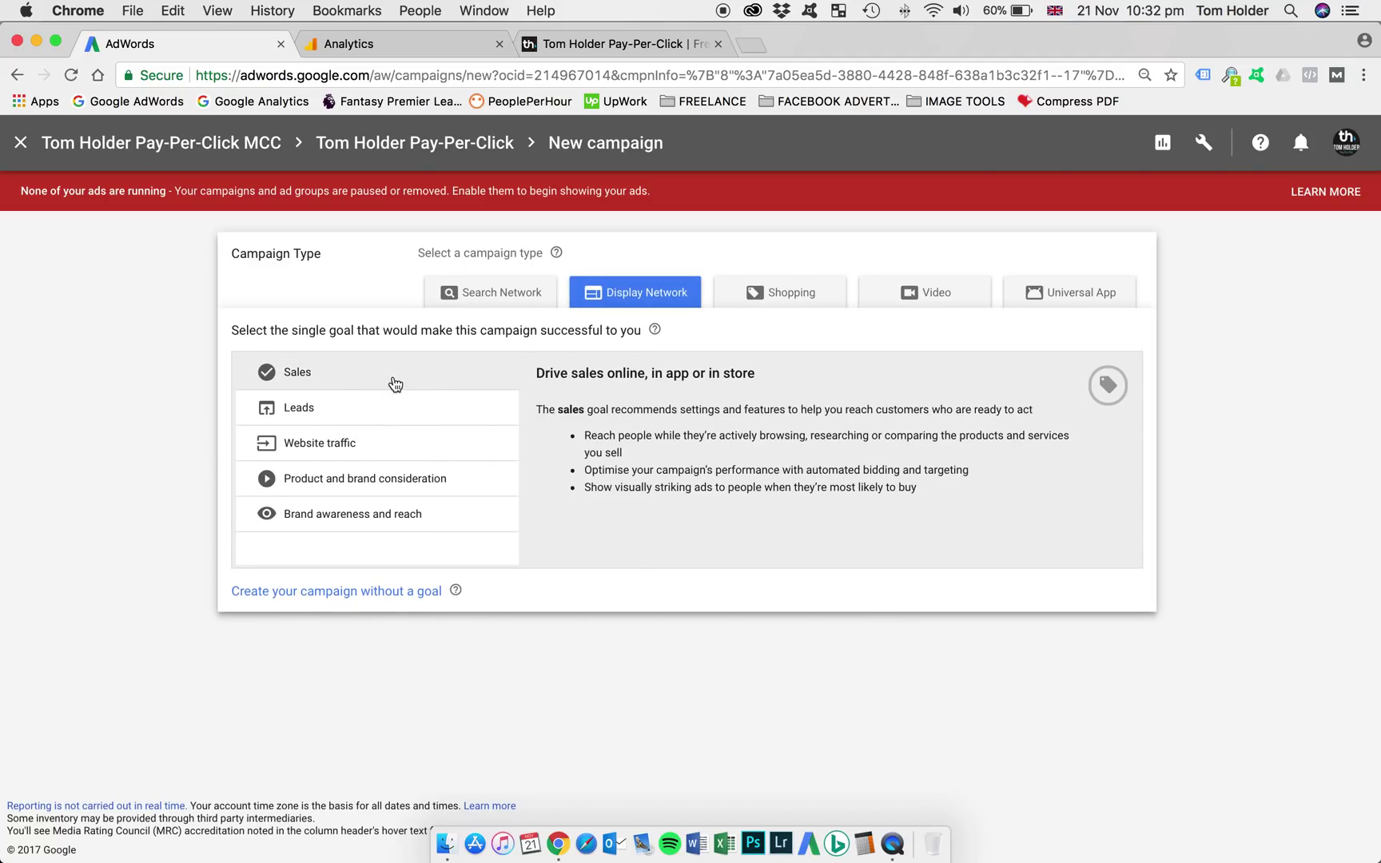
left_click(372, 452)
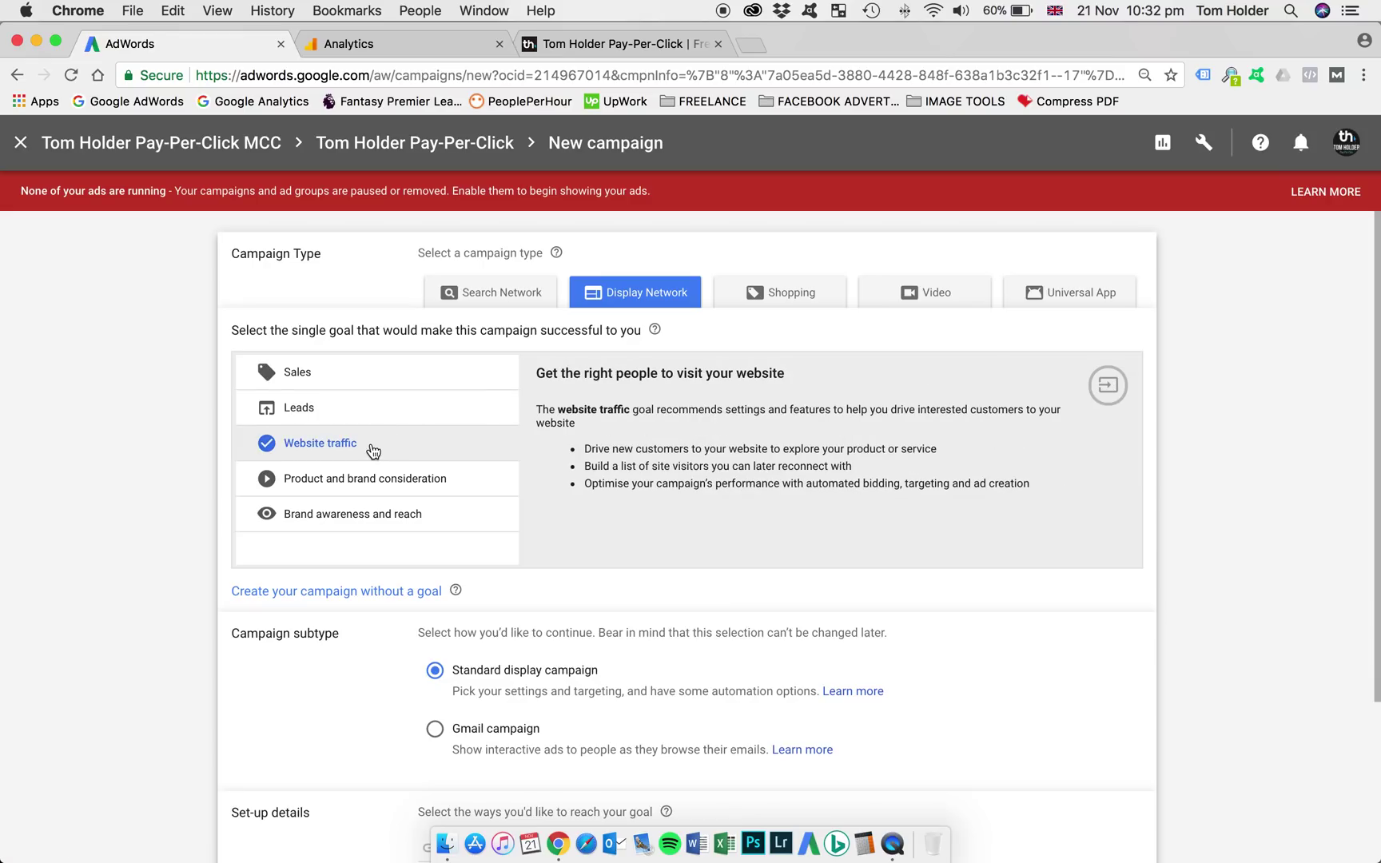
scroll(165, 485, "down", 5)
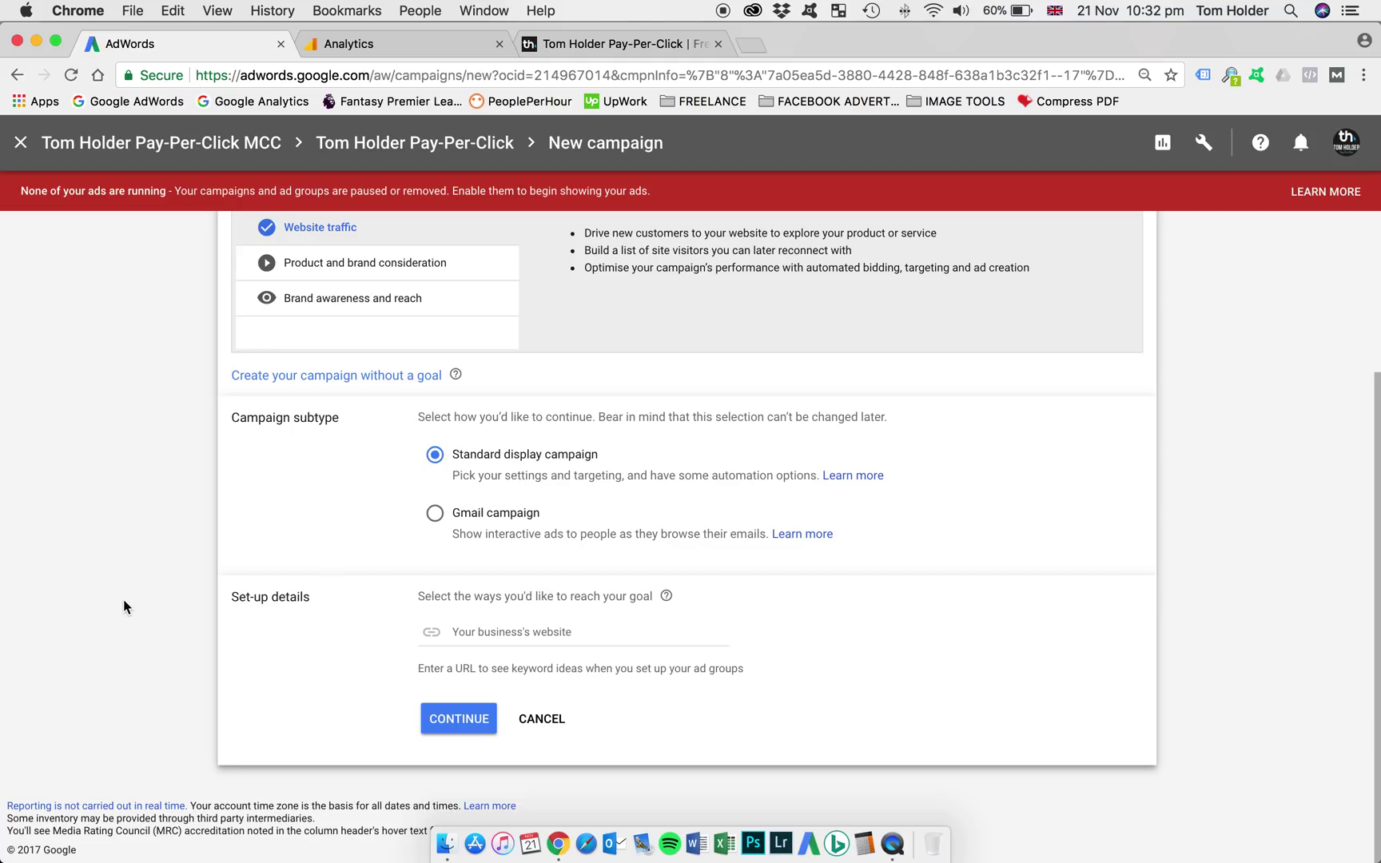
left_click(493, 633)
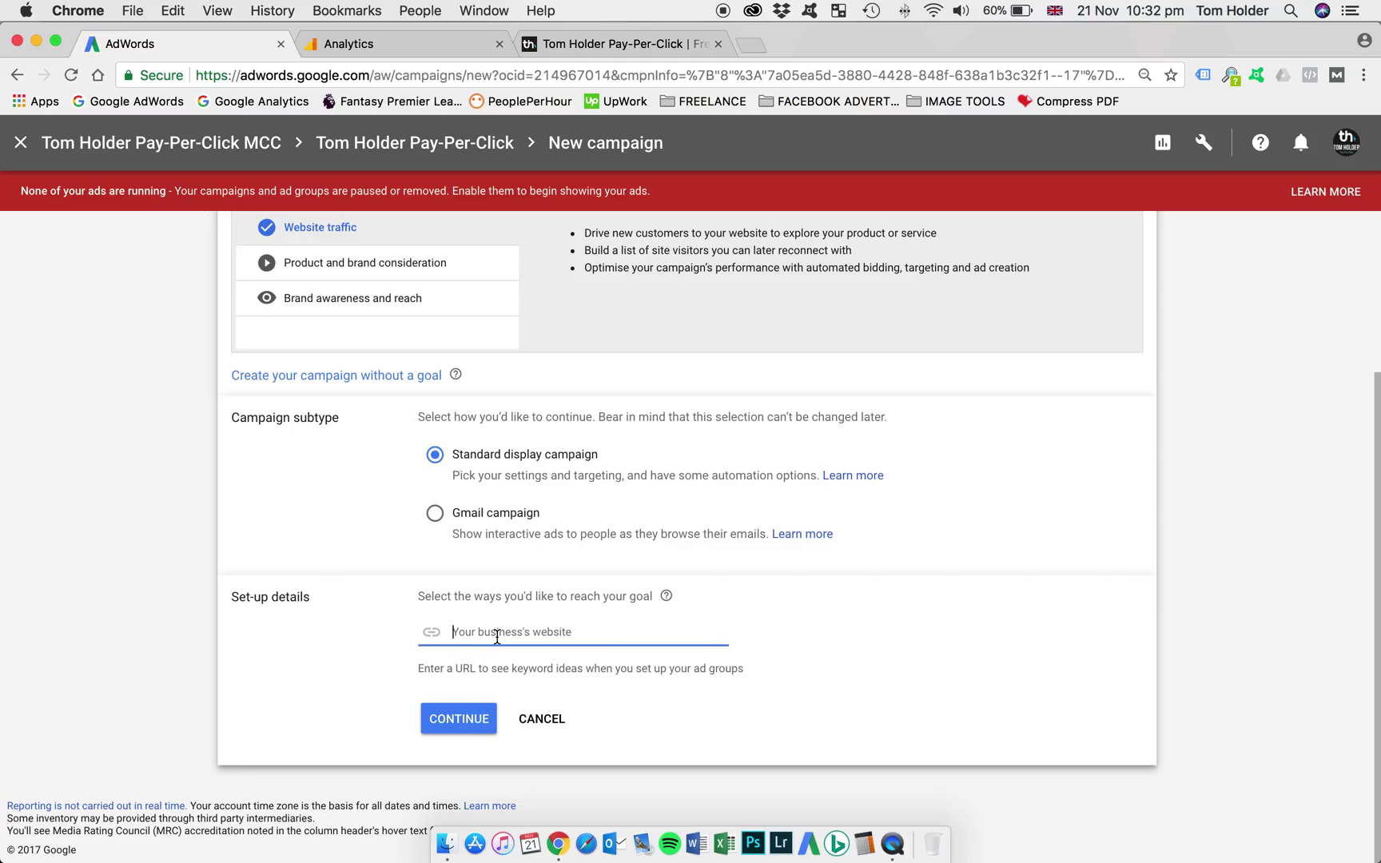
left_click(661, 49)
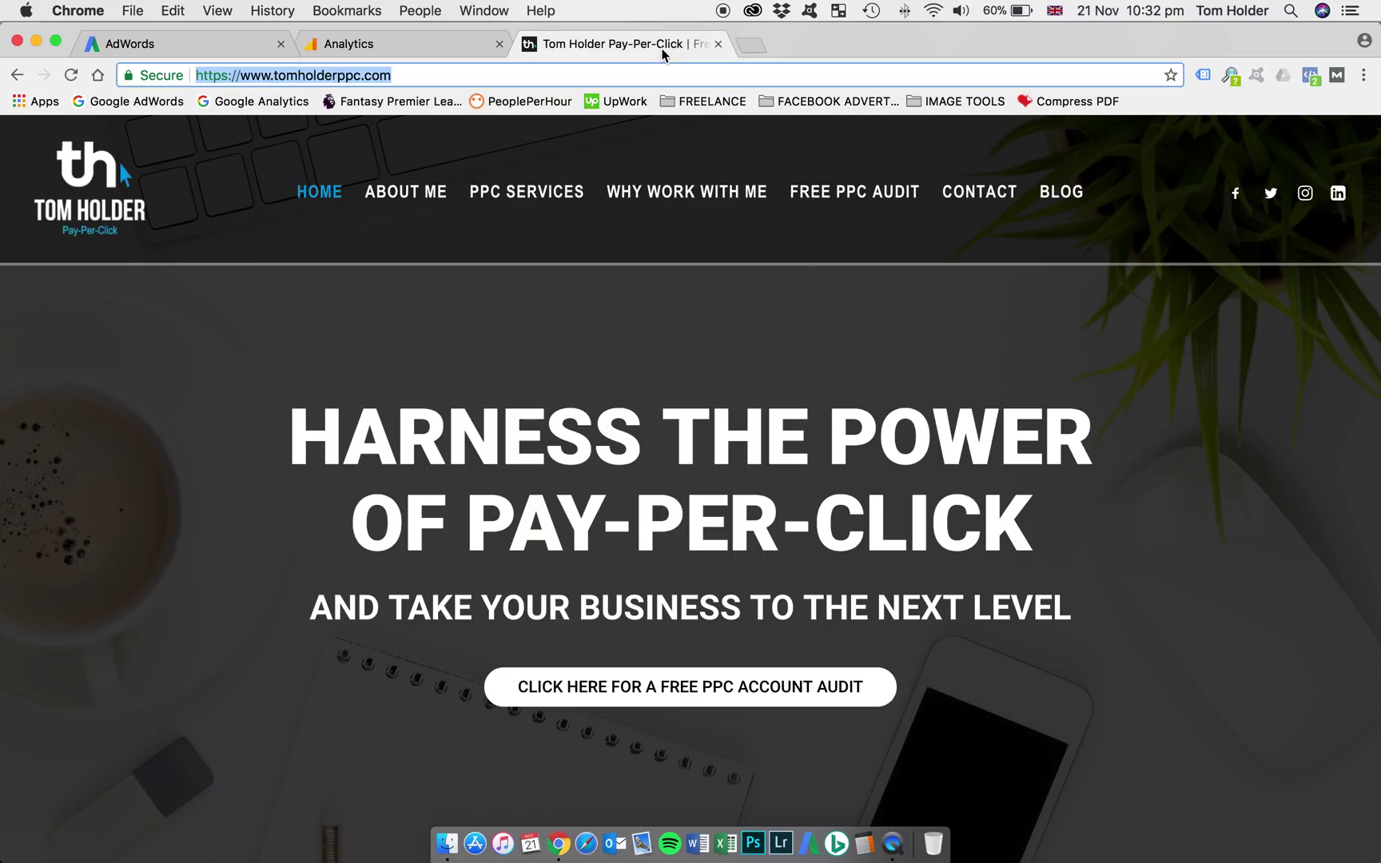
left_click(213, 44)
type("https://www.tomholderppc.com/")
left_click(459, 719)
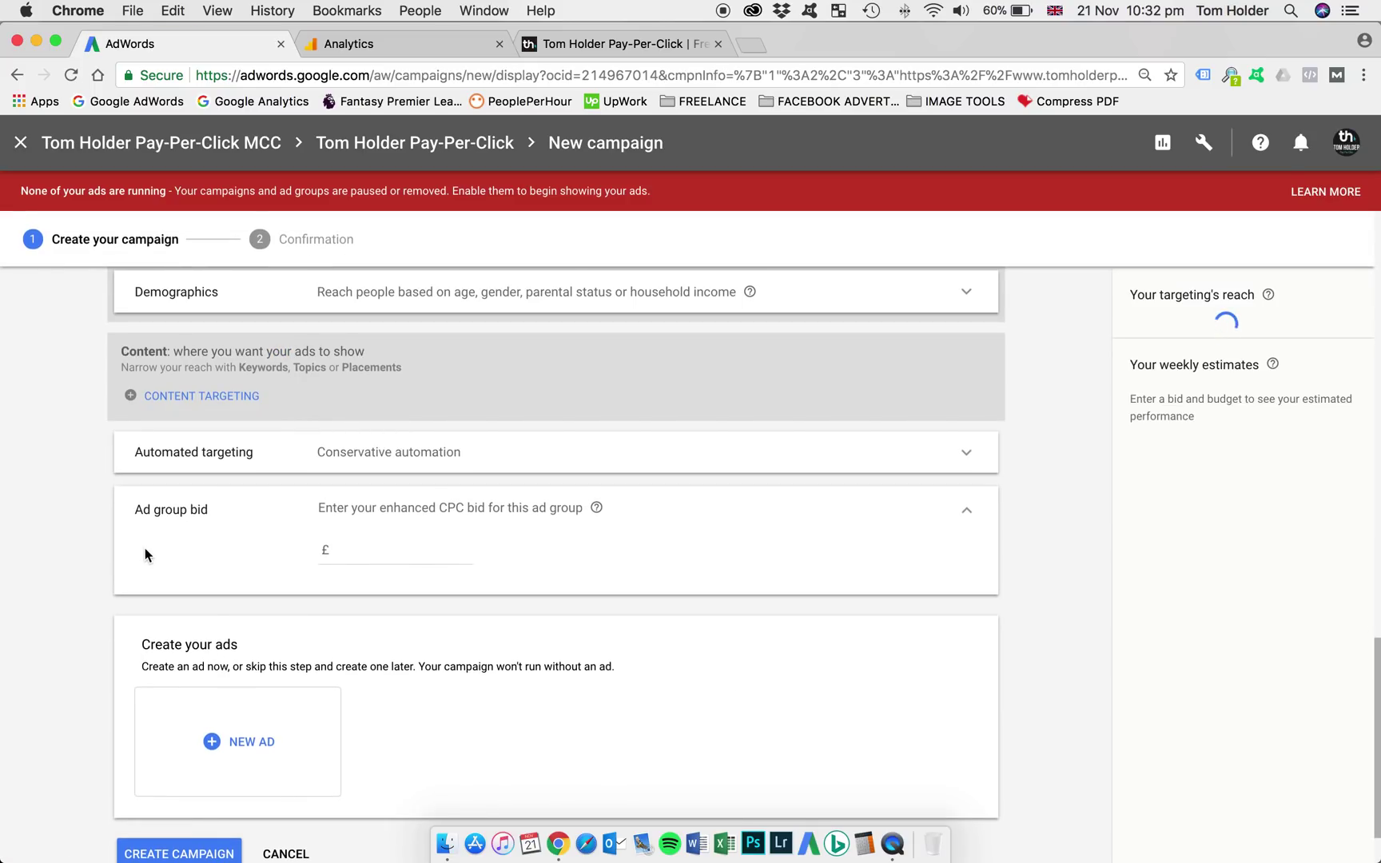
Name the new display campaign 'Remarketing'.
scroll(44, 441, "down", 1)
scroll(44, 441, "up", 10)
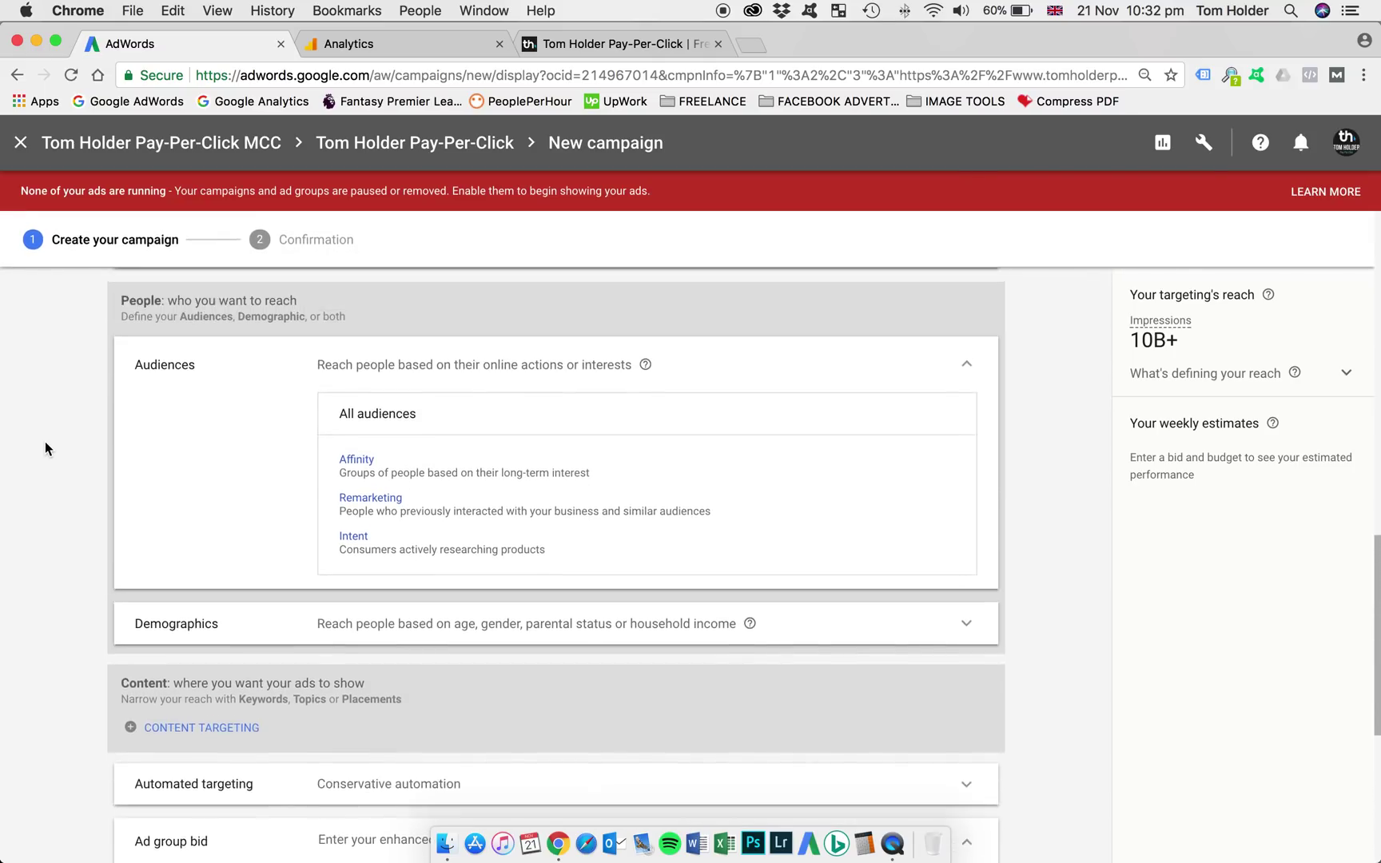
scroll(44, 441, "up", 5)
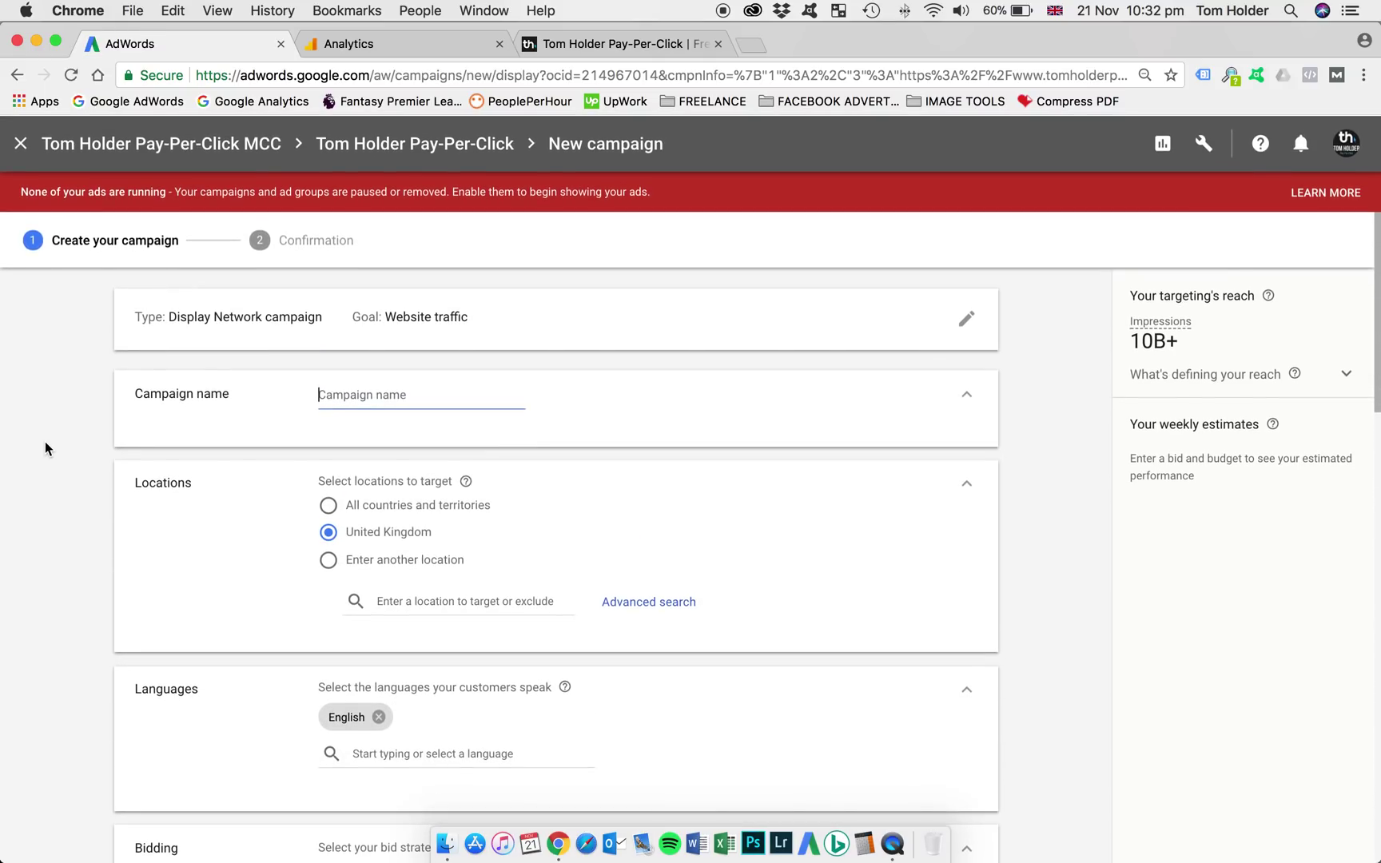
left_click(359, 398)
type("Remarketing")
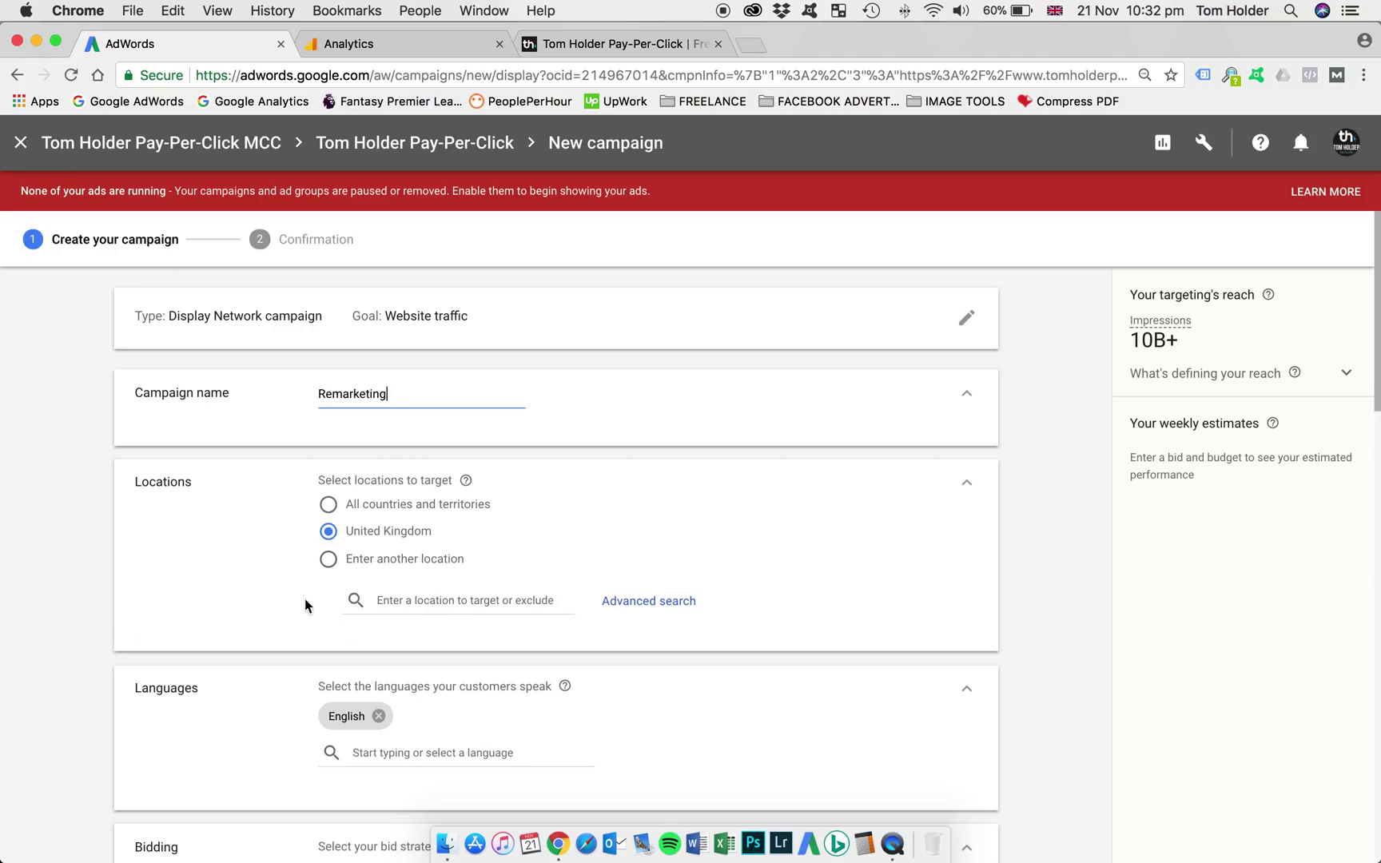
Uncheck Enable Enhanced CPC under the campaign's Bidding settings.
scroll(64, 556, "down", 3)
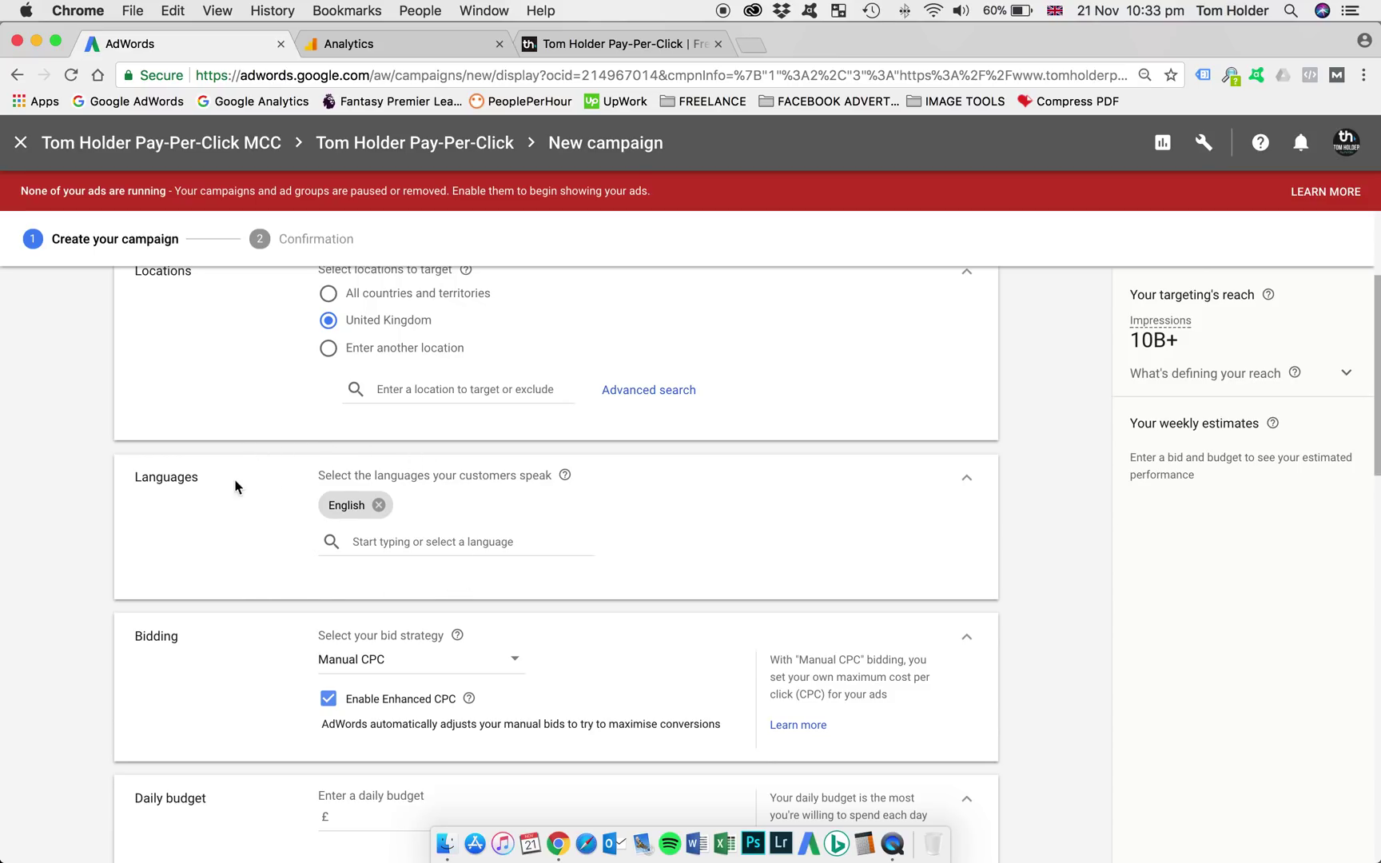
scroll(87, 506, "down", 3)
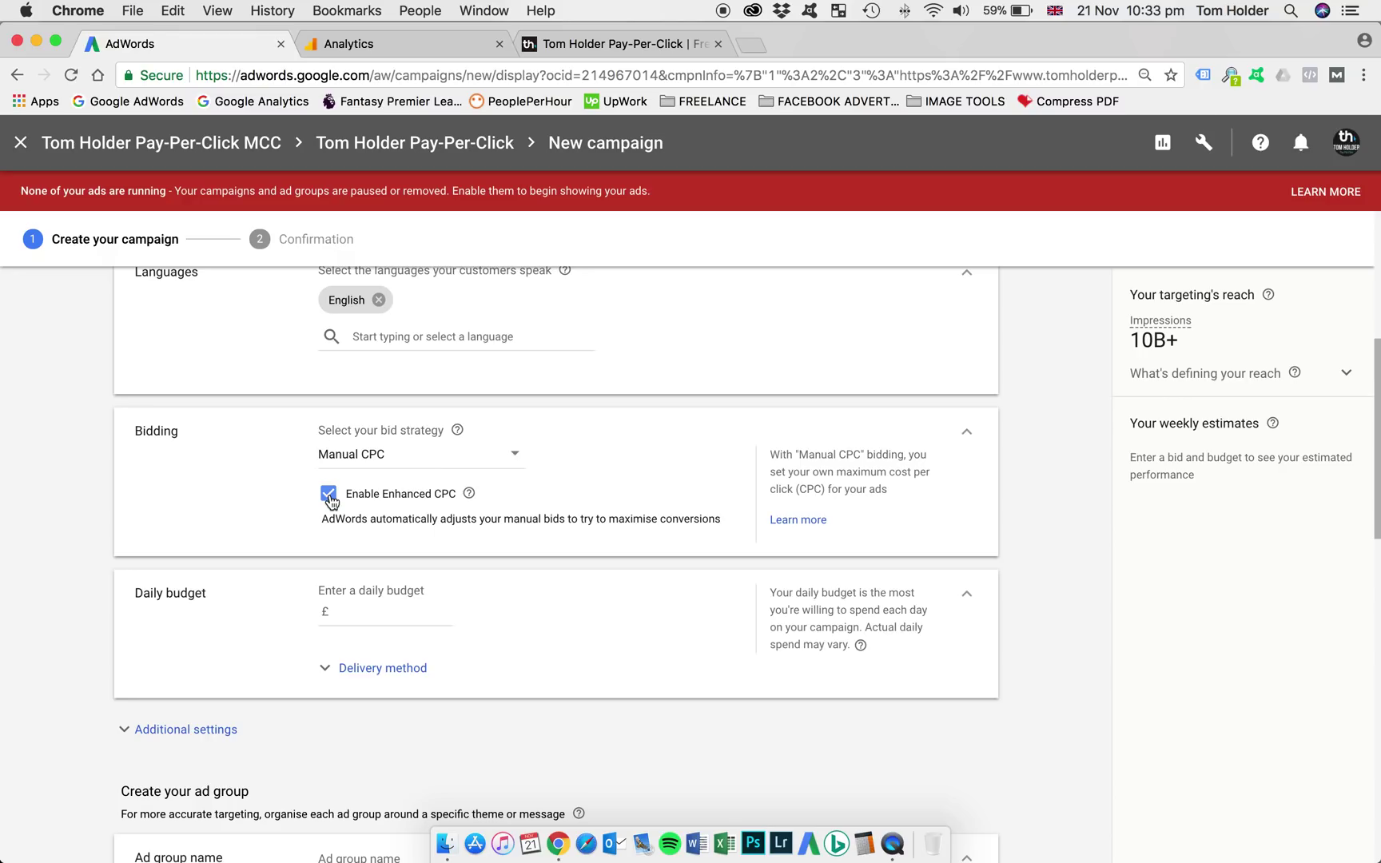
left_click(328, 494)
scroll(92, 483, "down", 3)
scroll(92, 483, "down", 3)
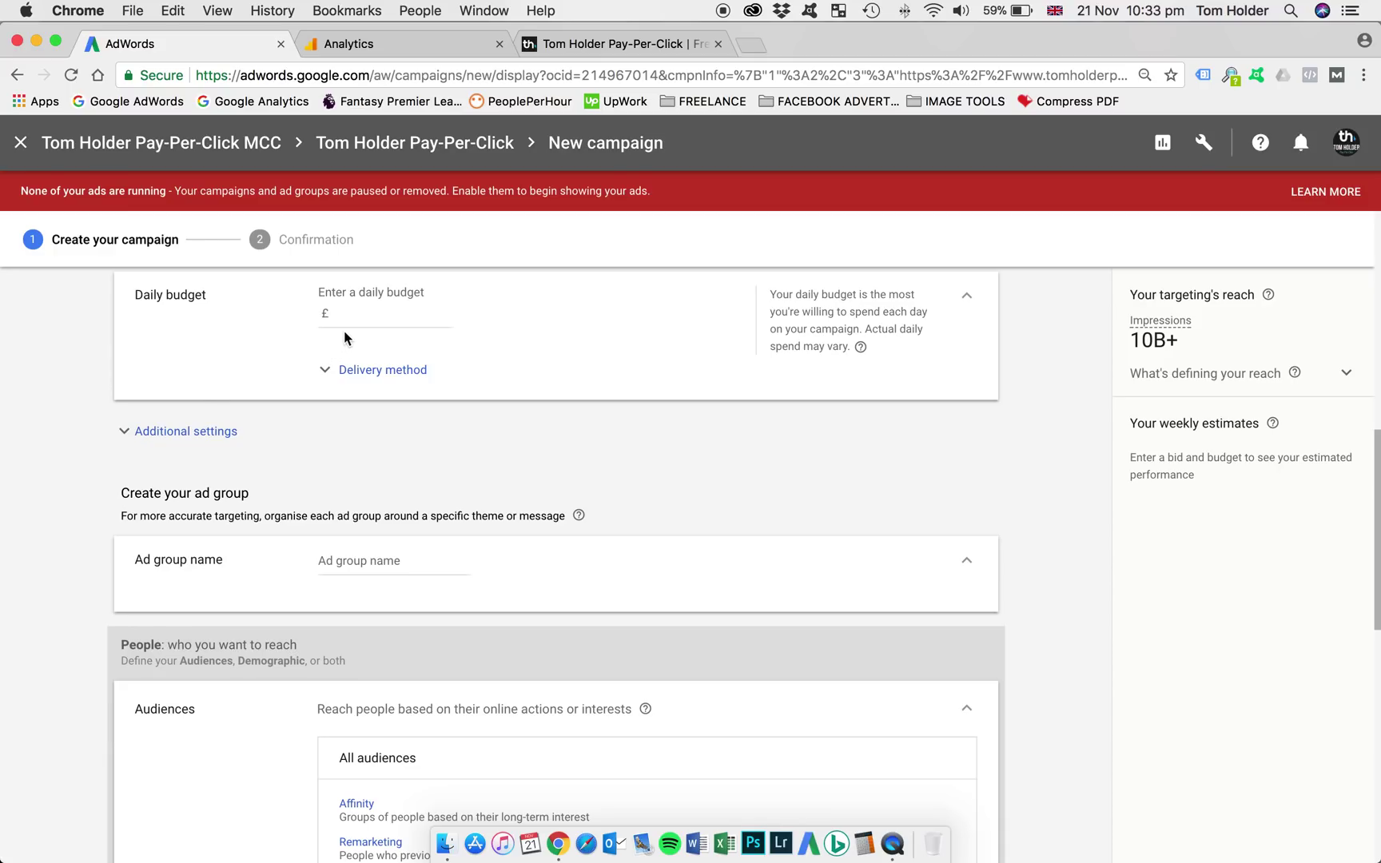
left_click(368, 317)
Enter a £5 daily budget with Standard delivery and expand Additional settings.
type("5")
left_click(400, 379)
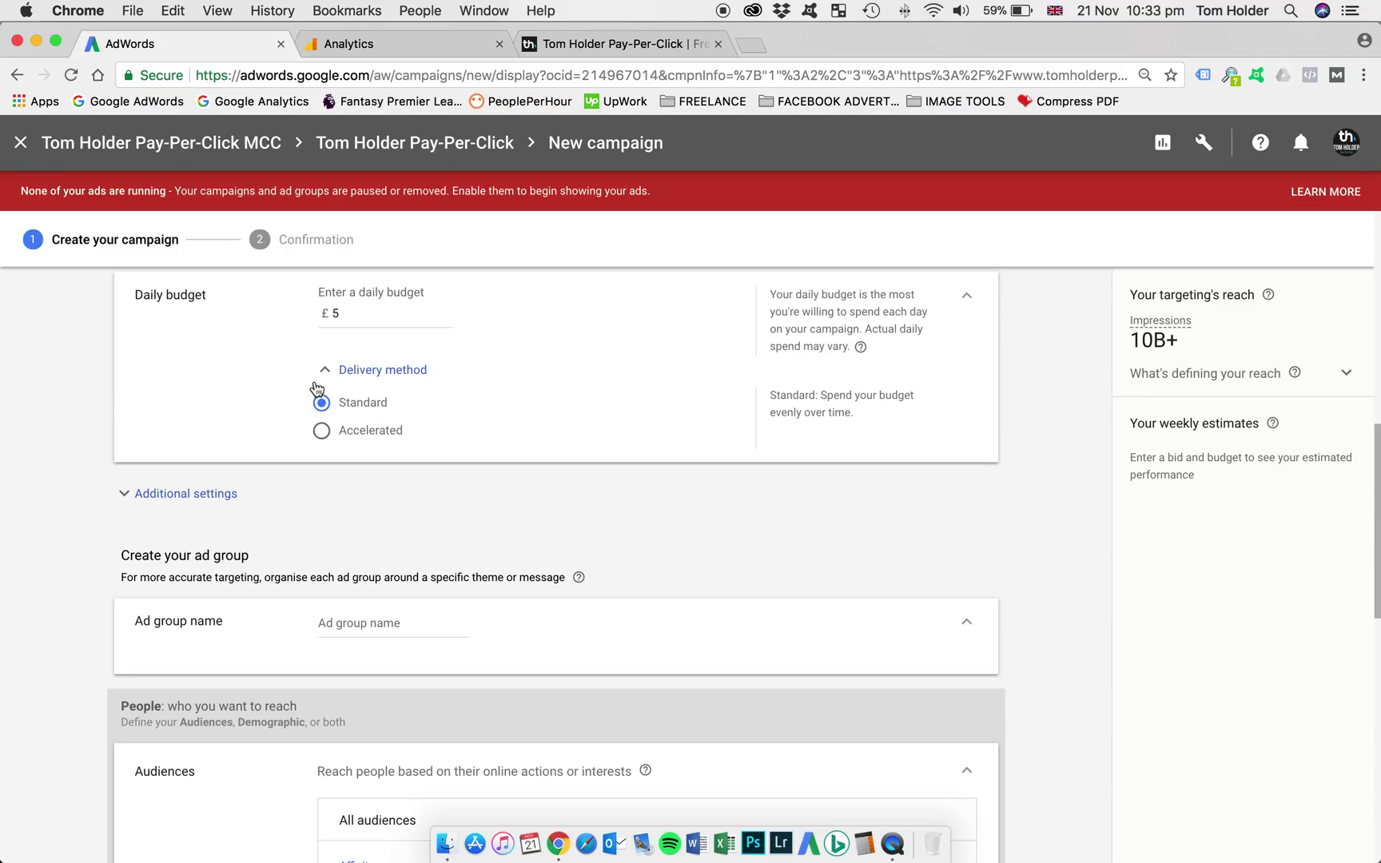
left_click(365, 374)
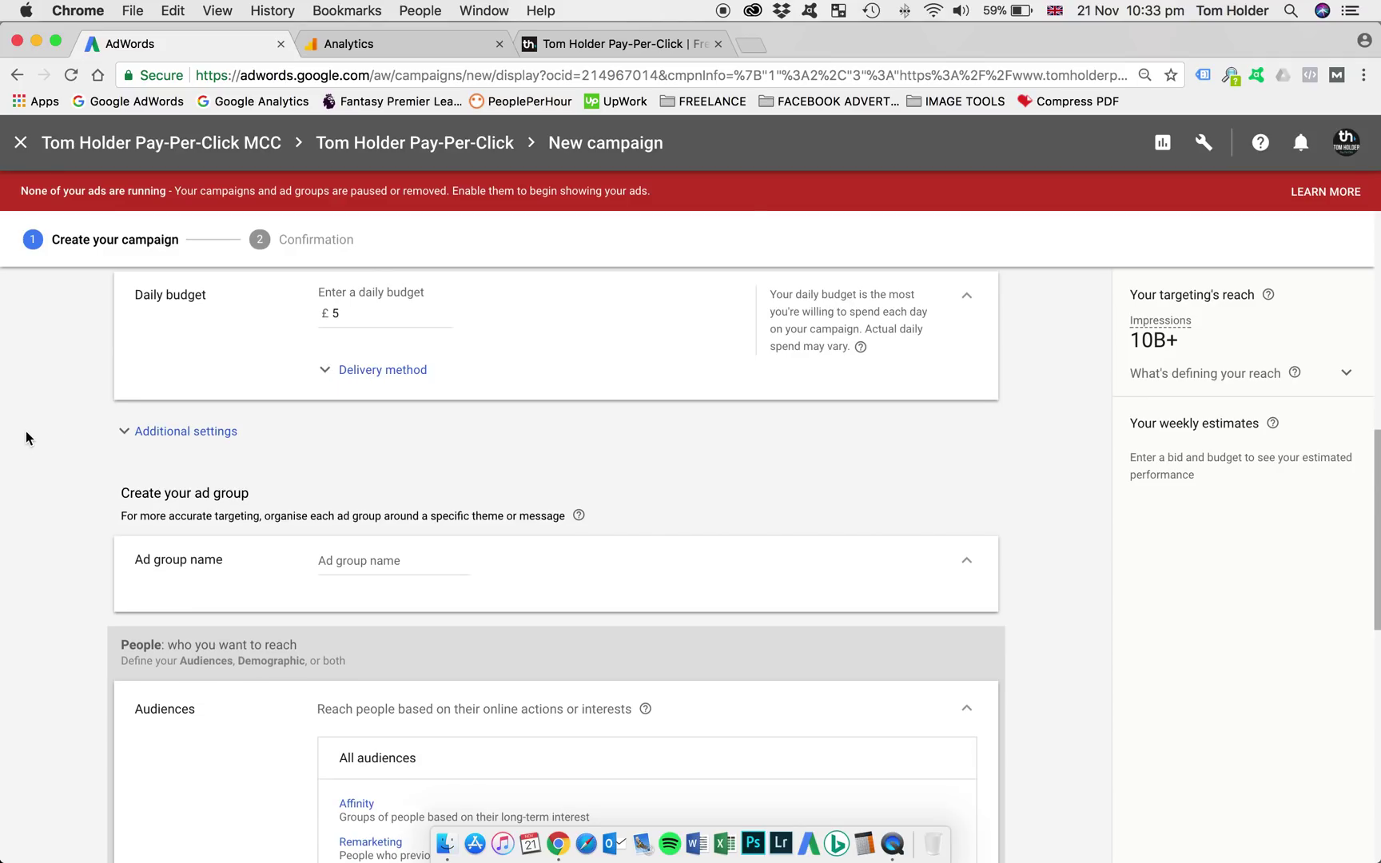
left_click(175, 433)
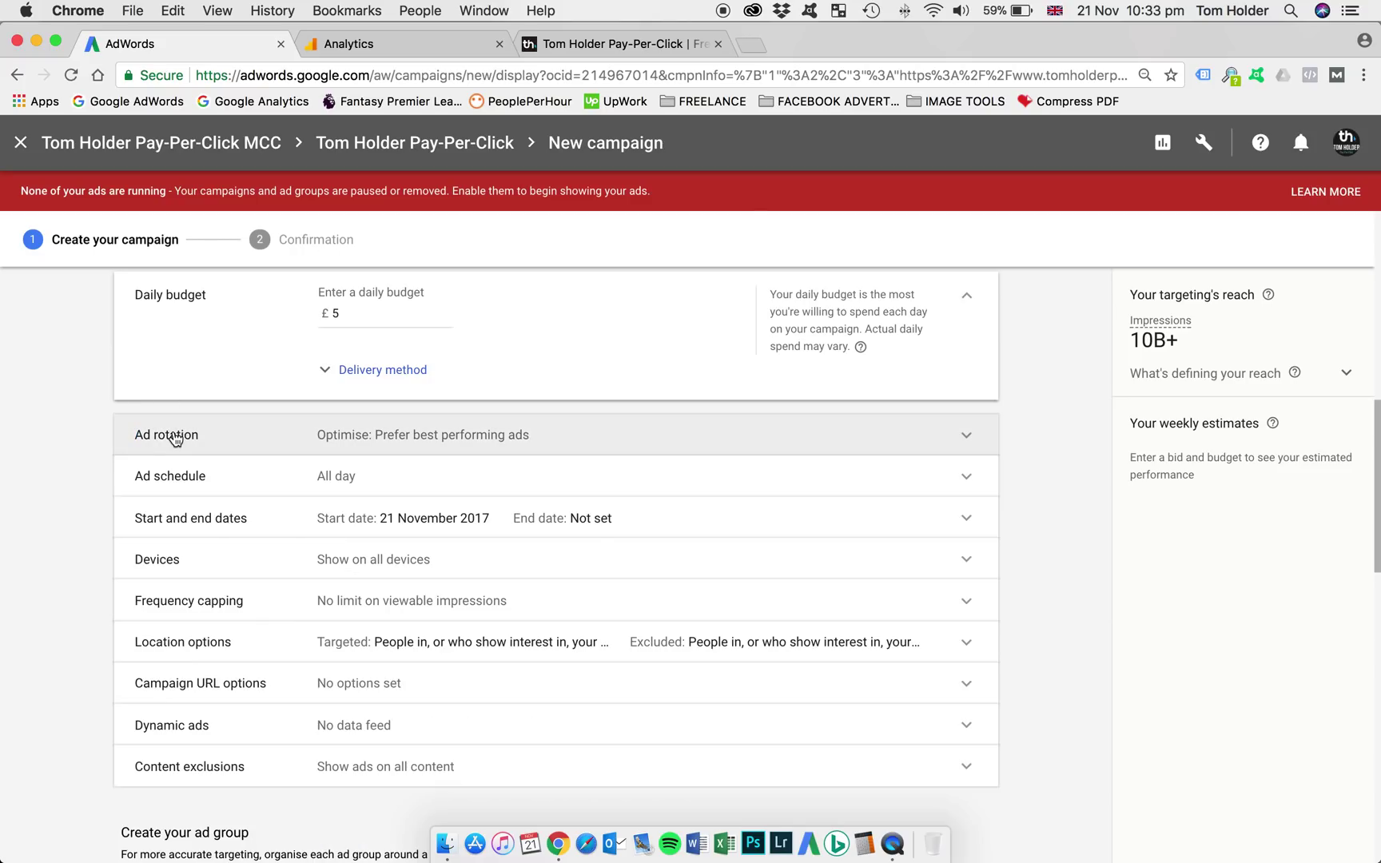
scroll(80, 457, "down", 2)
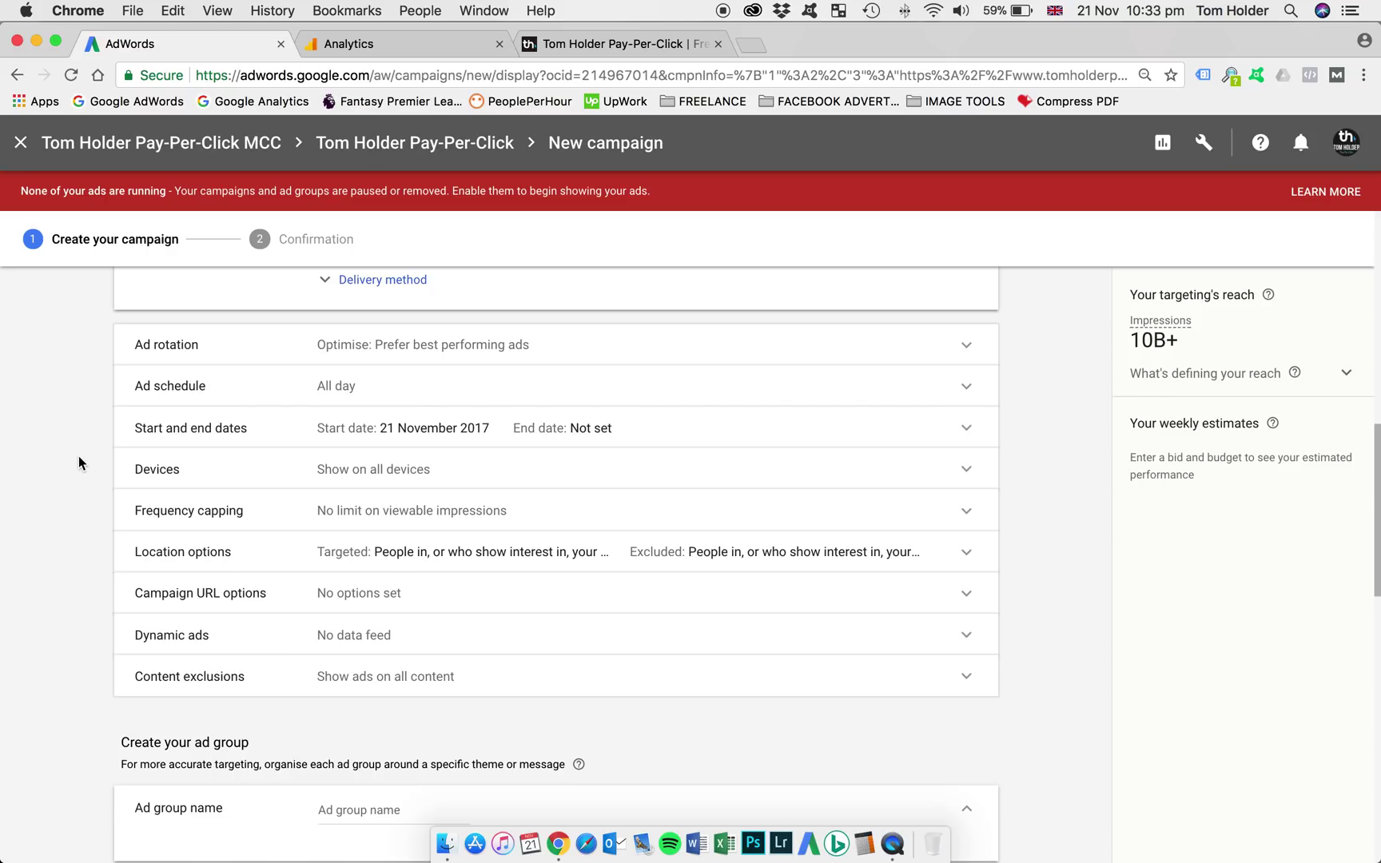
scroll(80, 455, "down", 1)
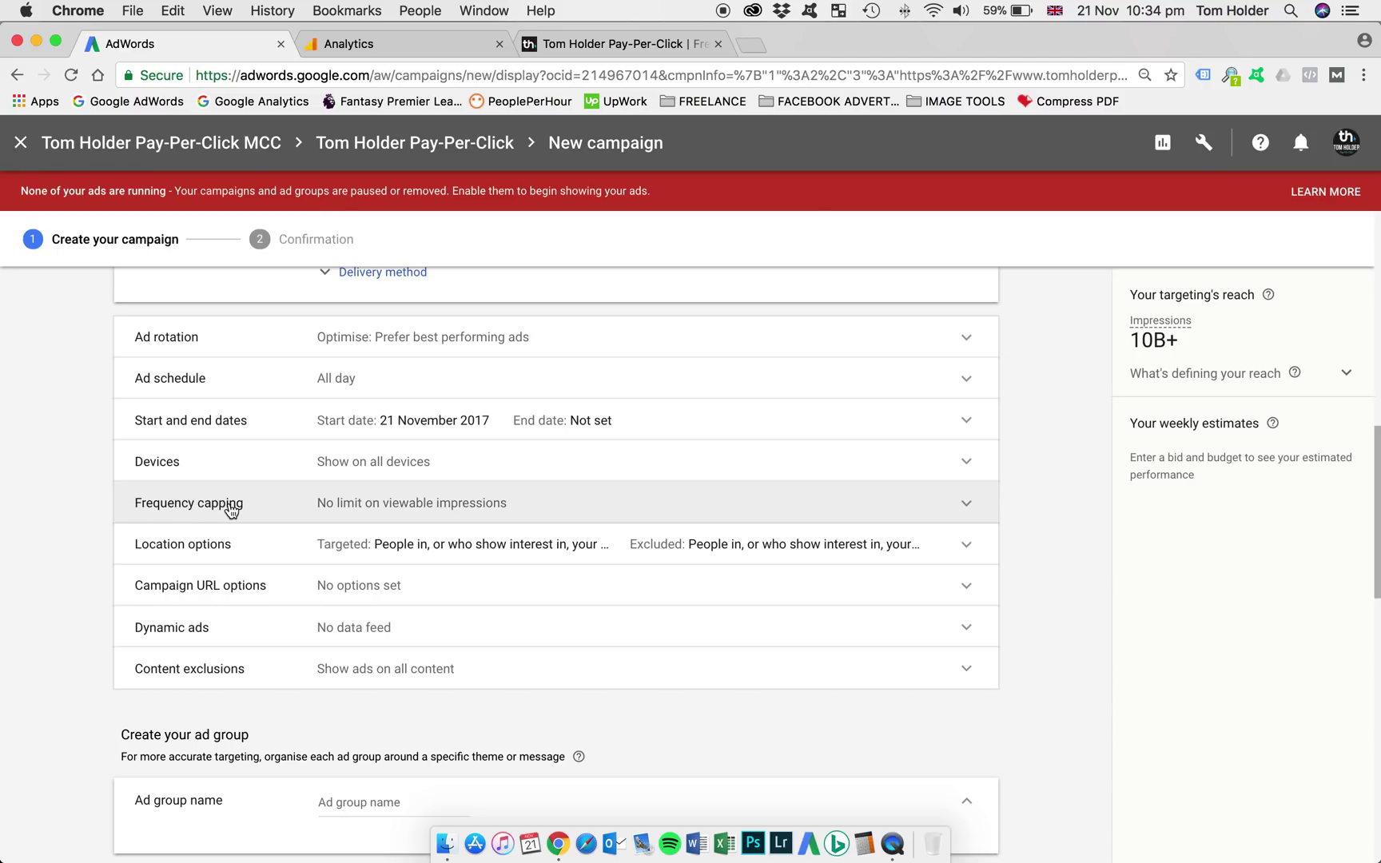
Limit viewable impressions to 4 per day, per ad group under Frequency capping.
left_click(307, 507)
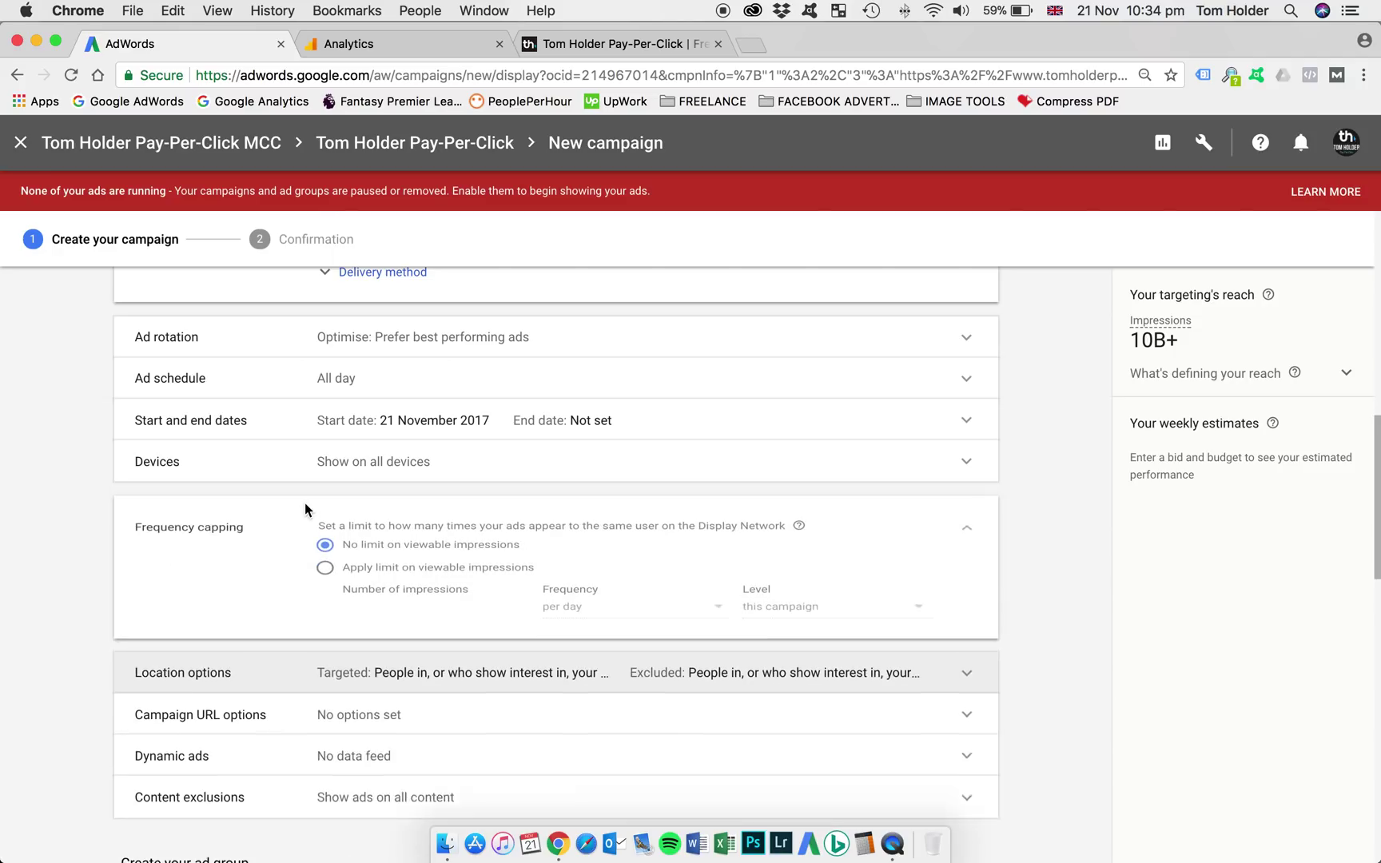
left_click(324, 567)
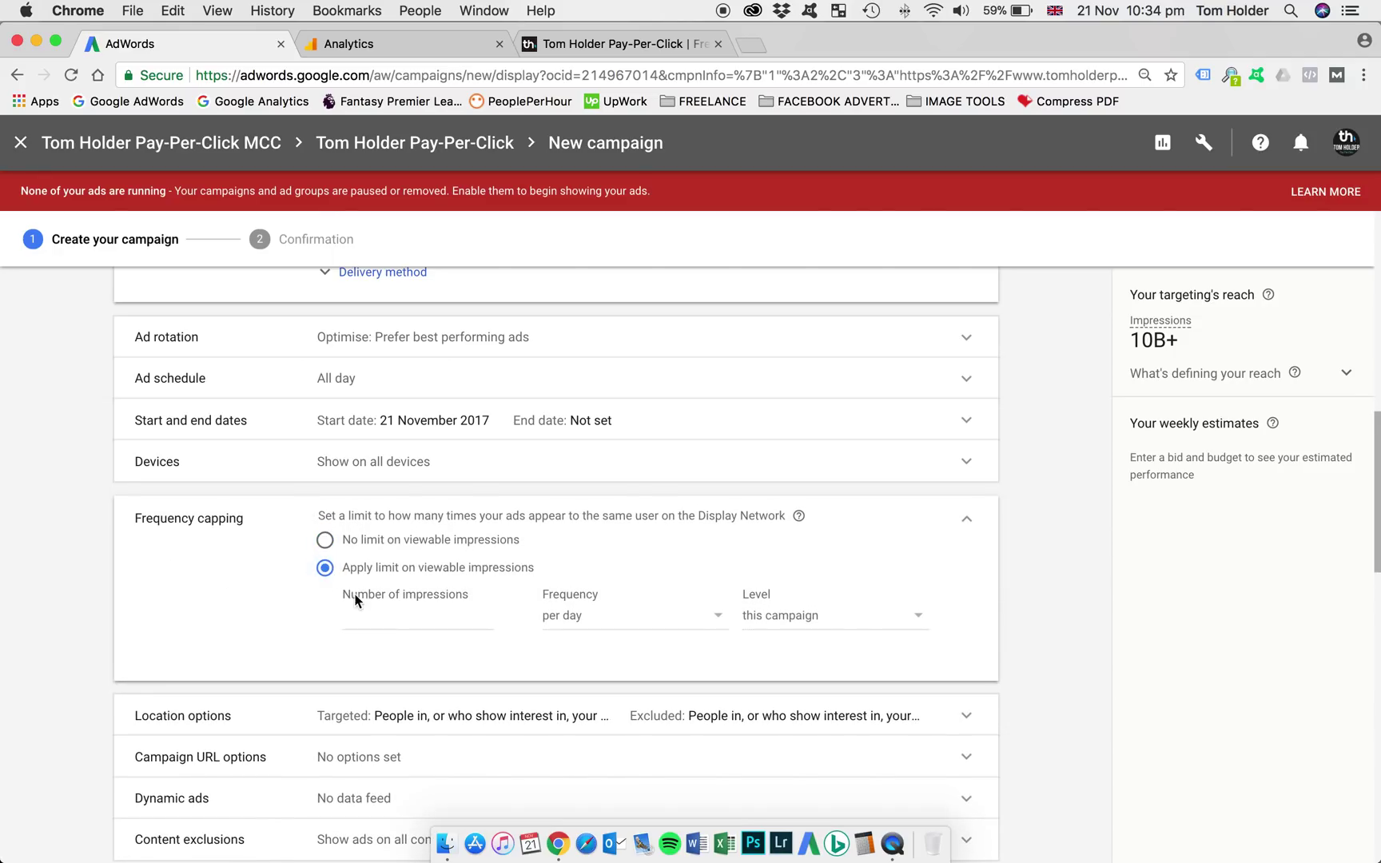
left_click(384, 617)
type("4")
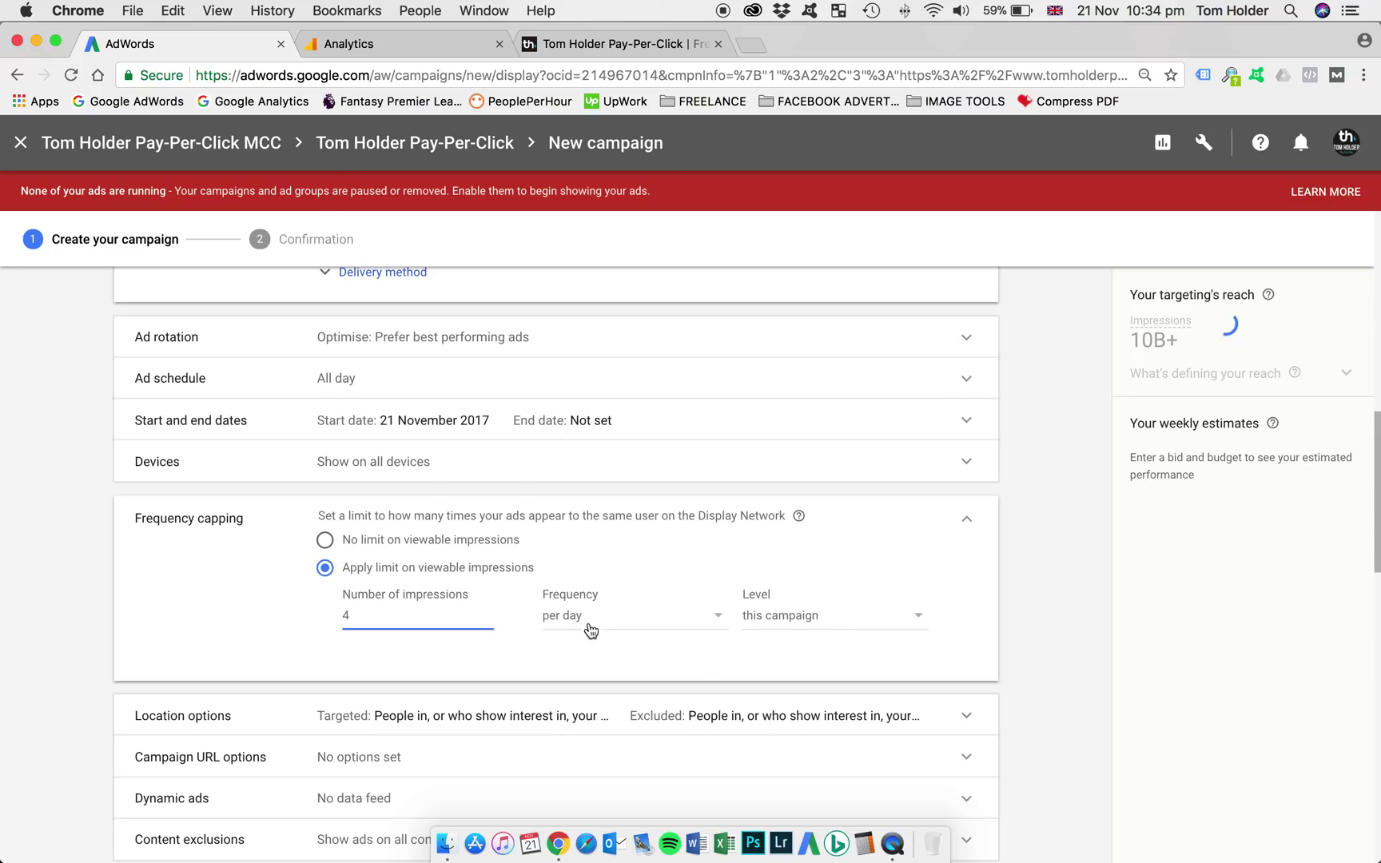
left_click(590, 625)
left_click(592, 637)
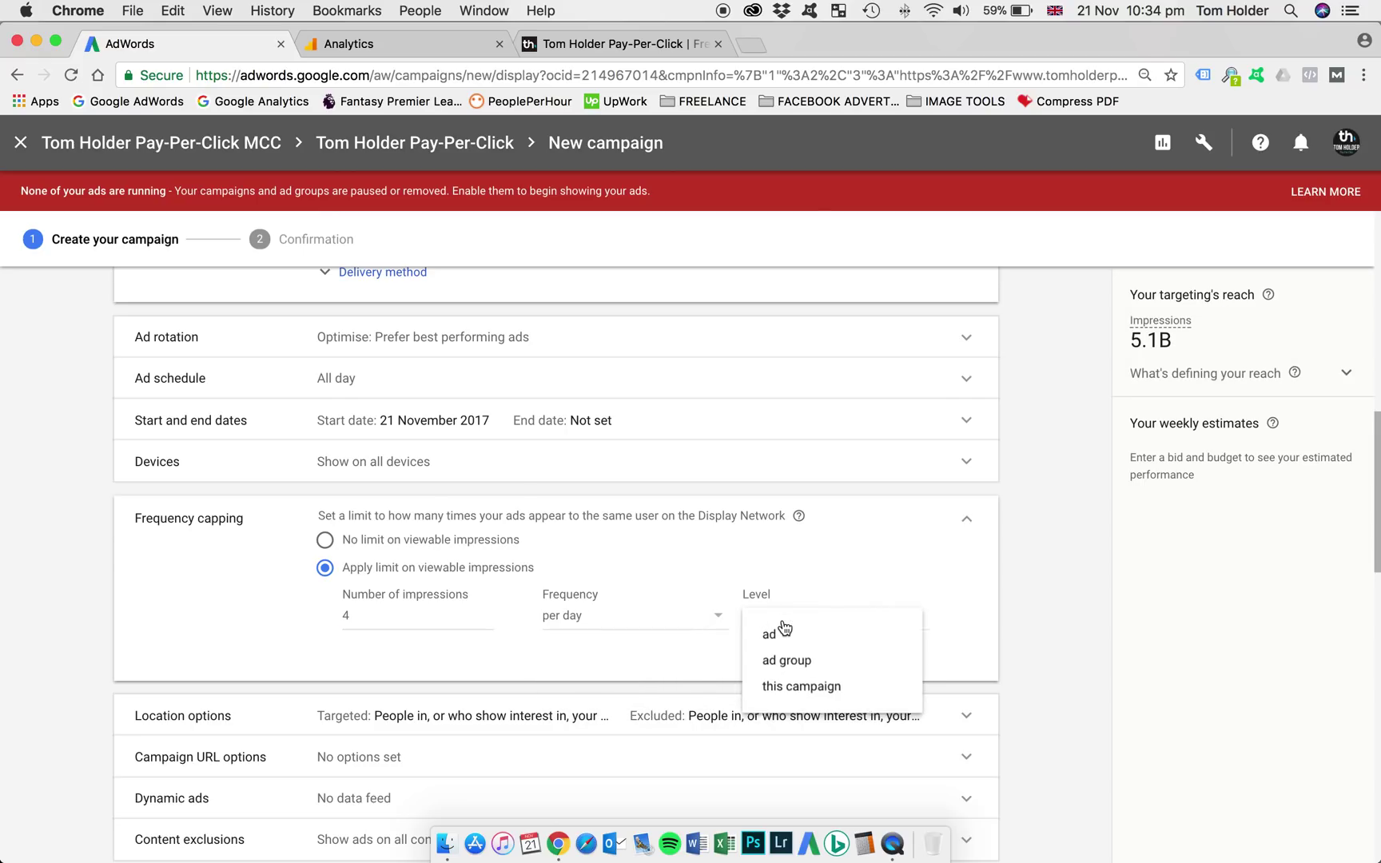
left_click(797, 660)
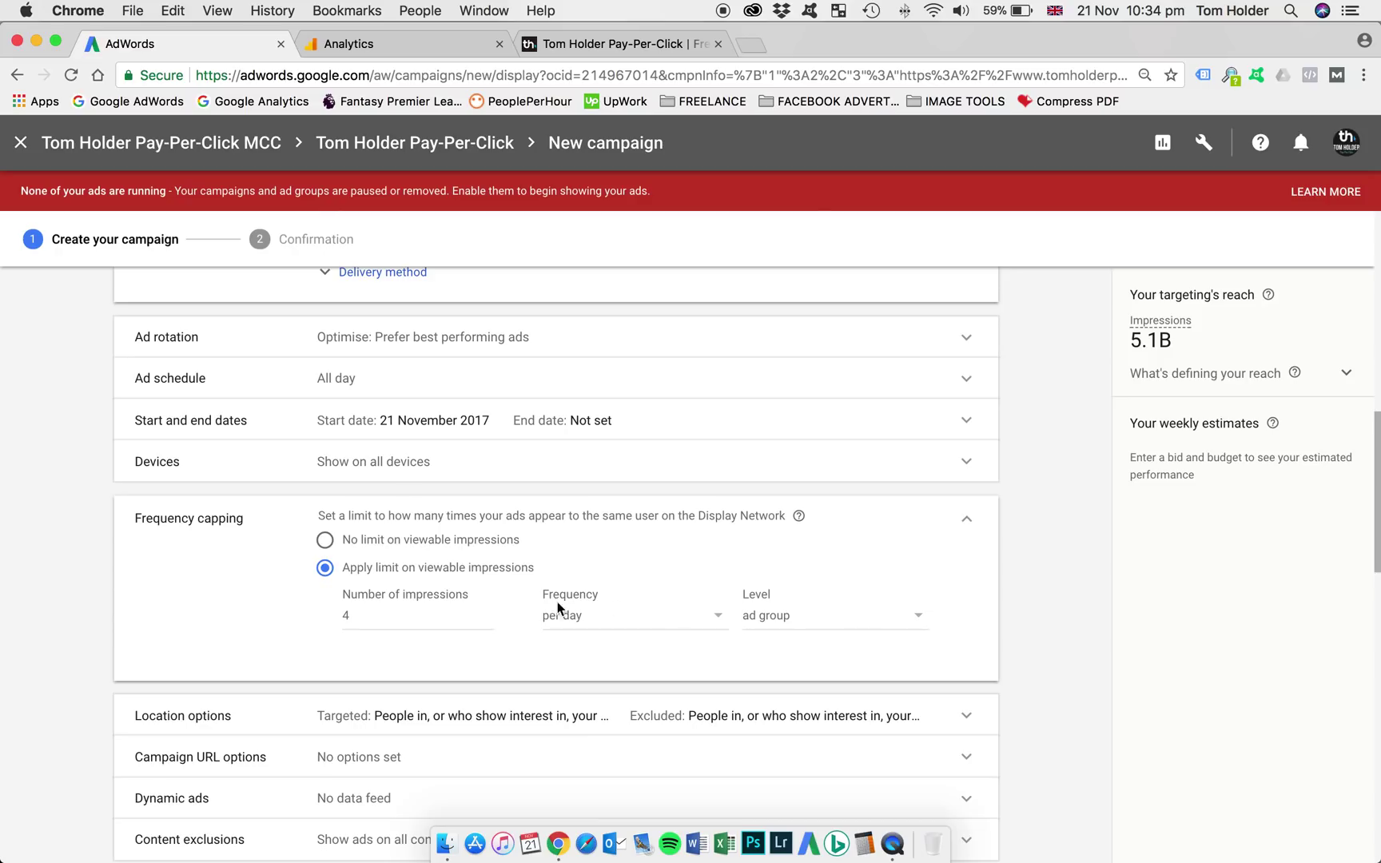
left_click(980, 518)
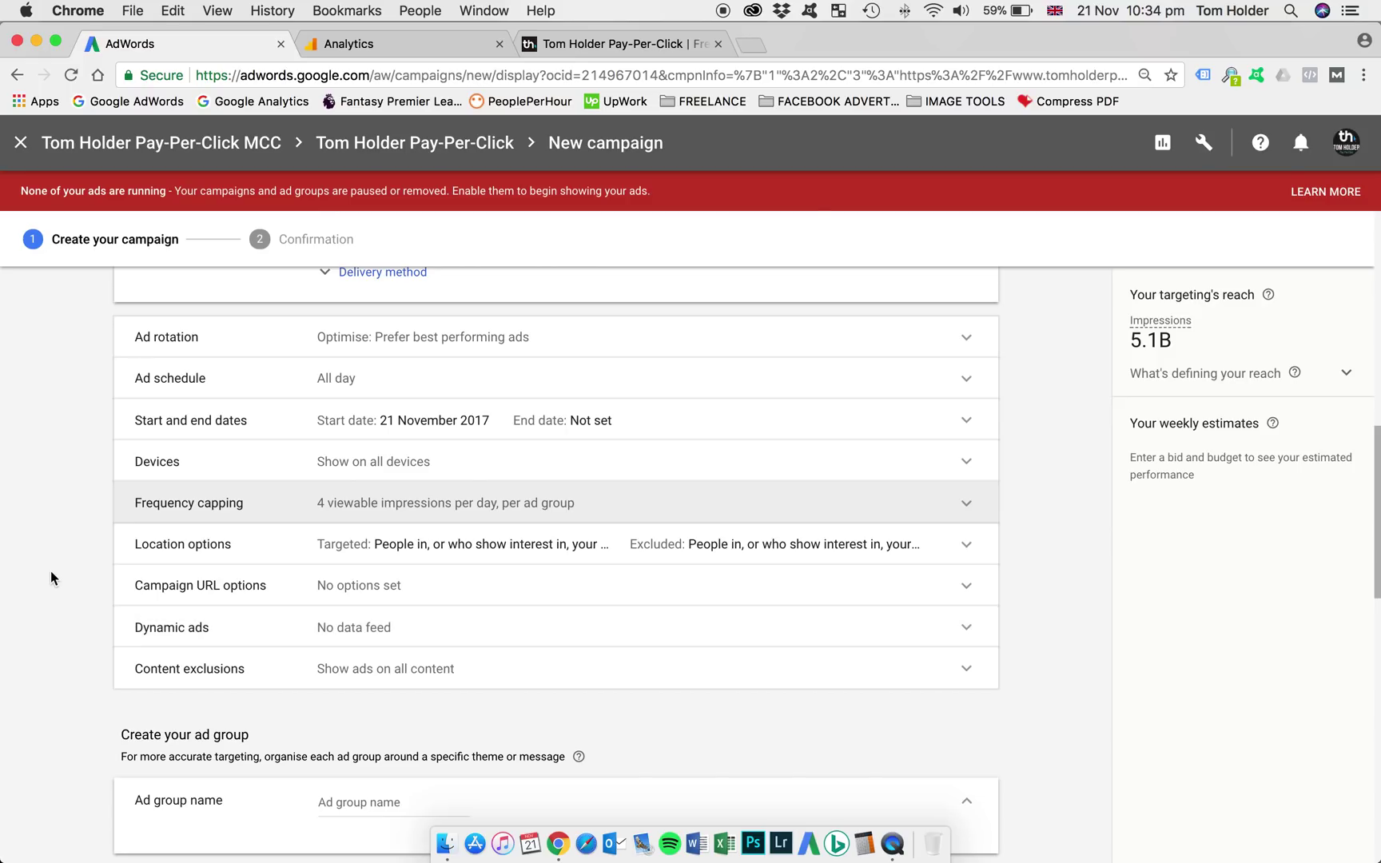
scroll(89, 514, "down", 2)
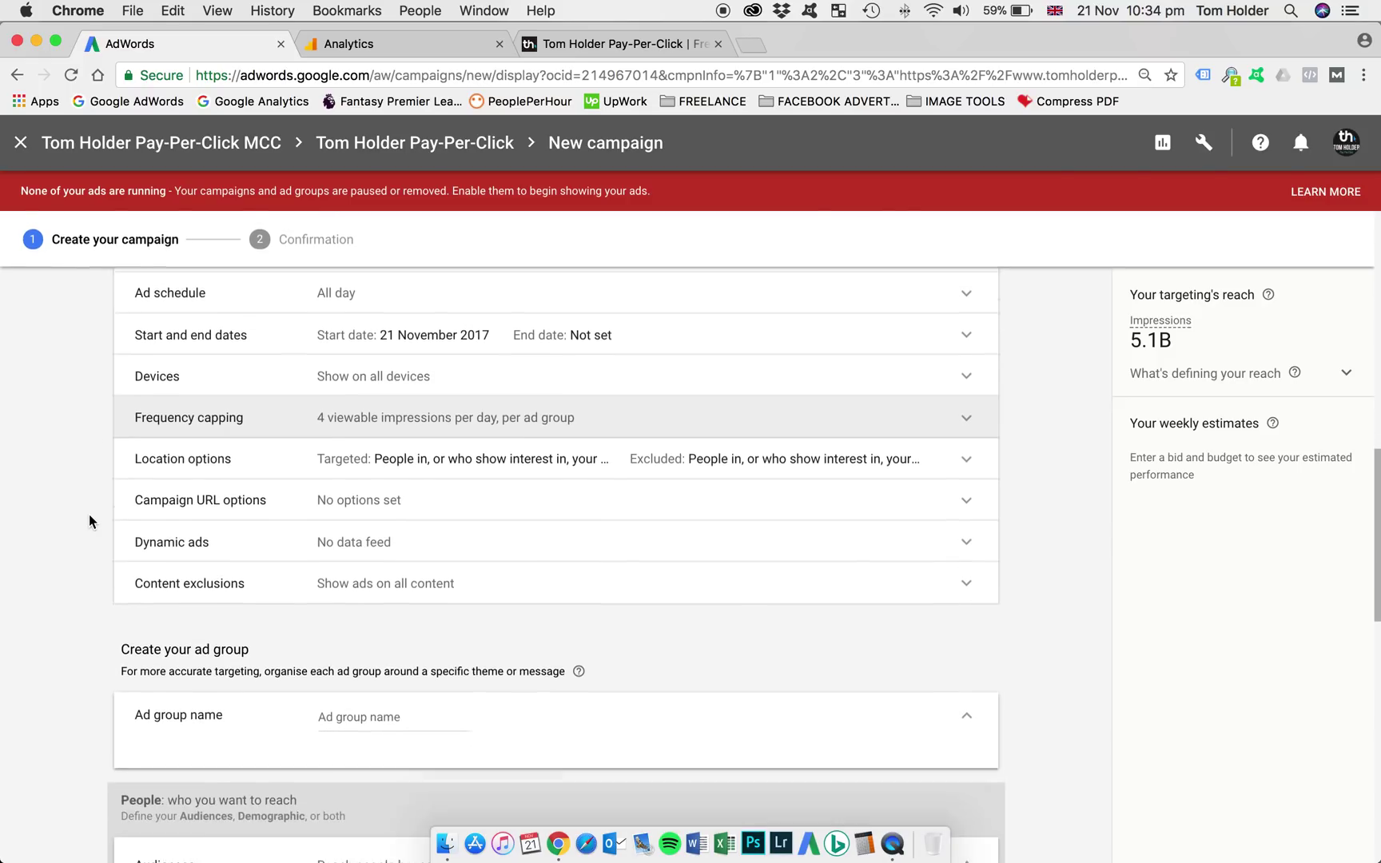
scroll(89, 518, "down", 8)
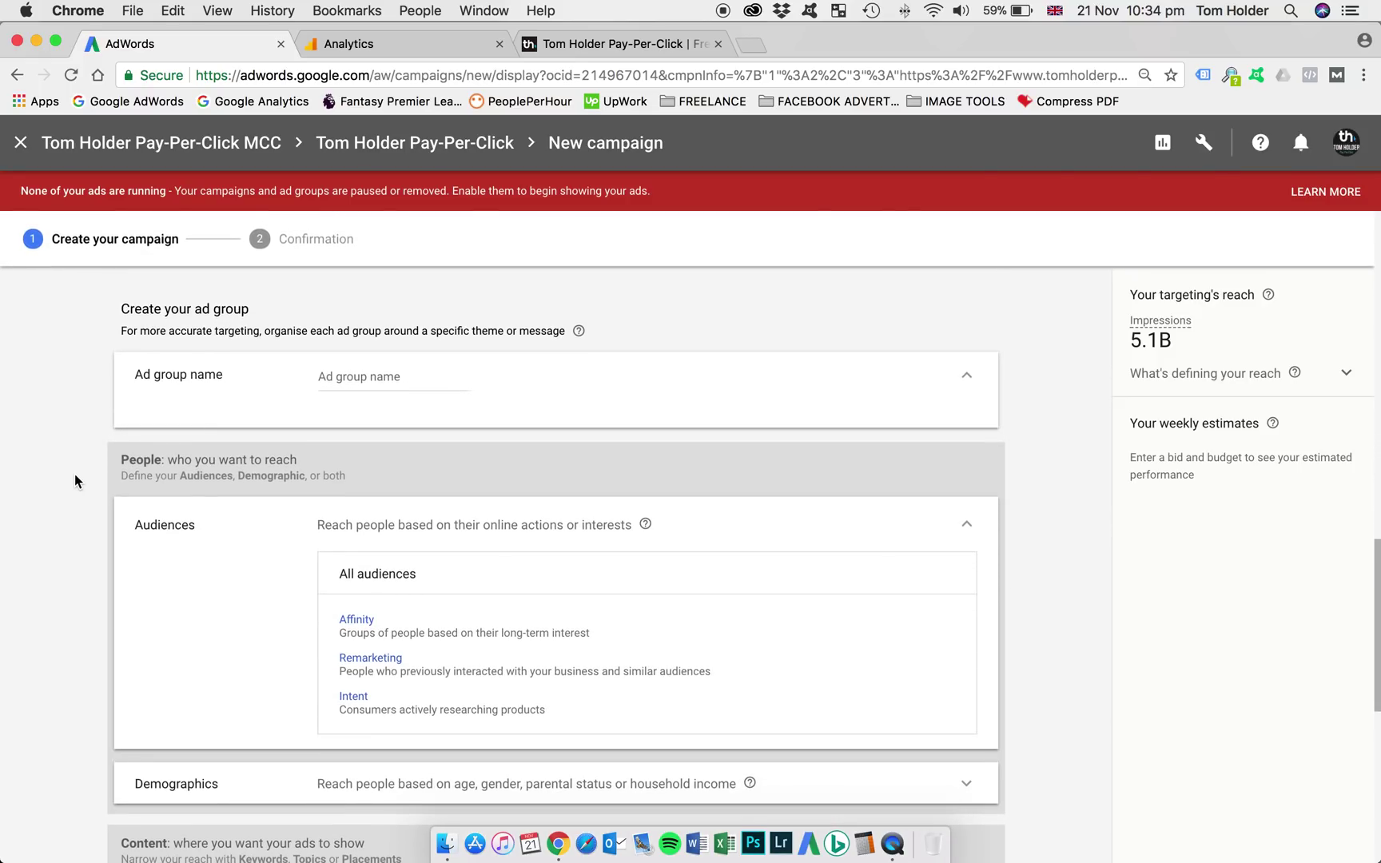
scroll(74, 480, "down", 1)
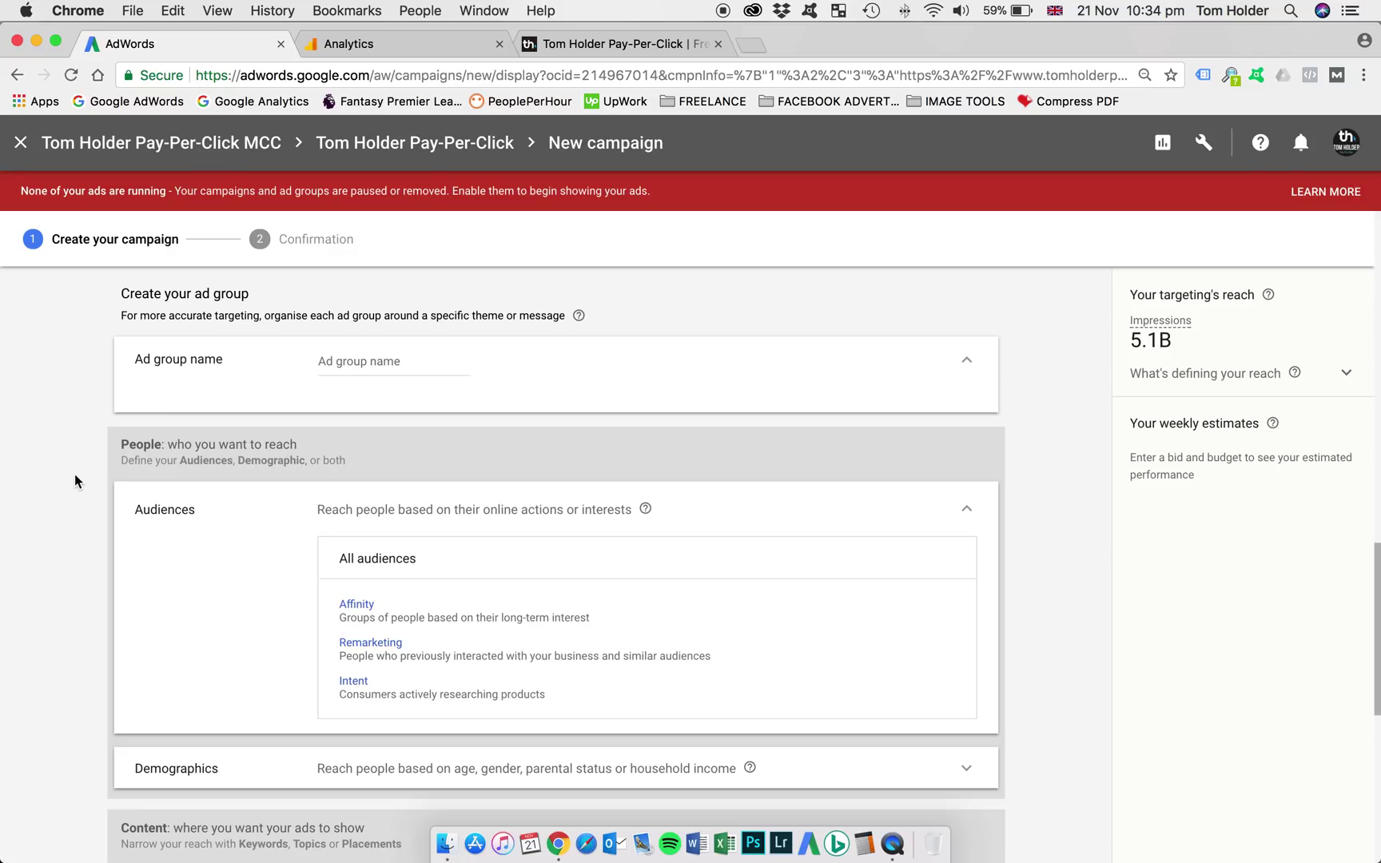
left_click(361, 363)
Enter 'All Website Visitors' as ad group name and tick Remarketing > Website visitors > All visitors (AdWords).
type("A")
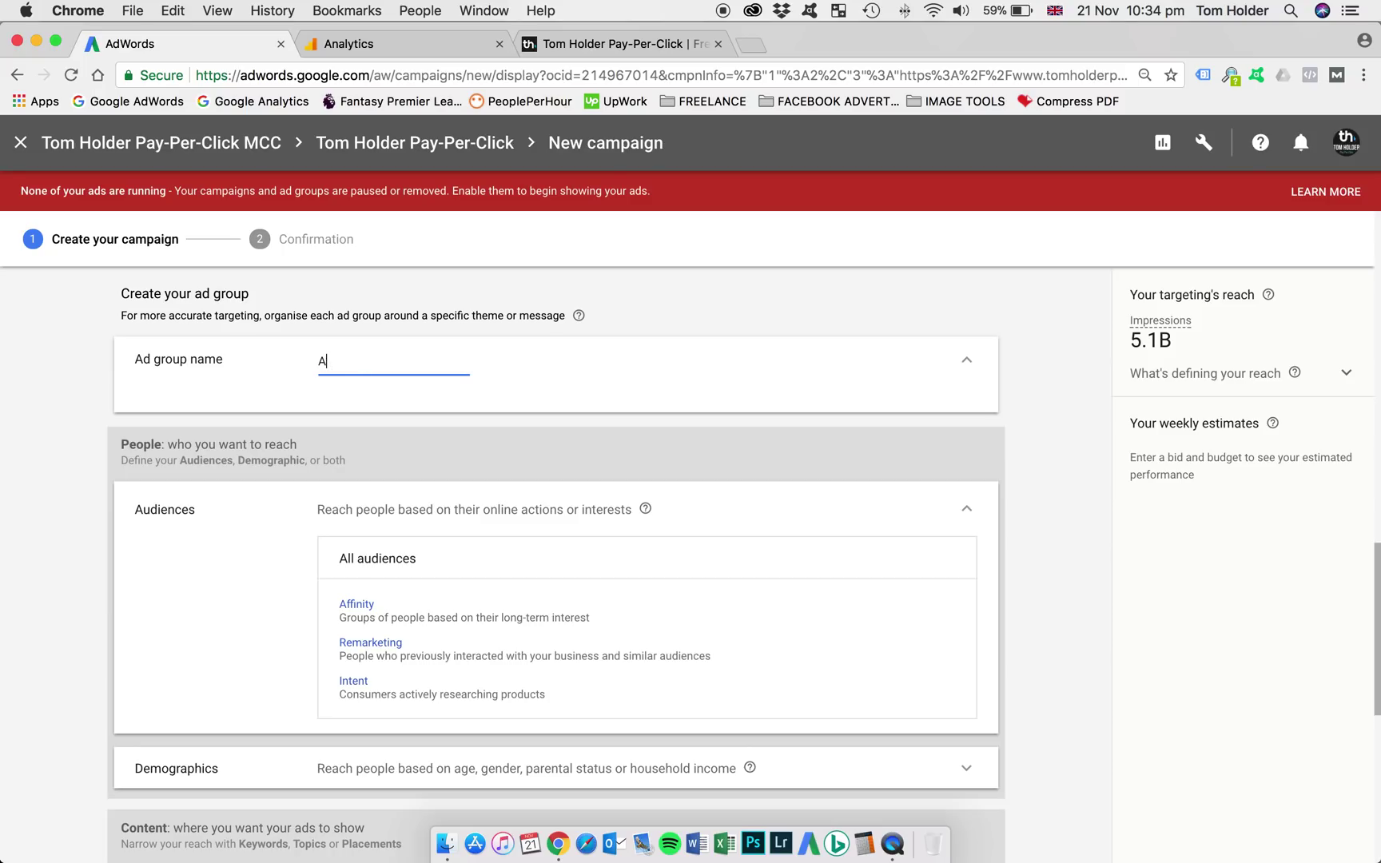
type("ll Website Visitors")
scroll(59, 450, "down", 3)
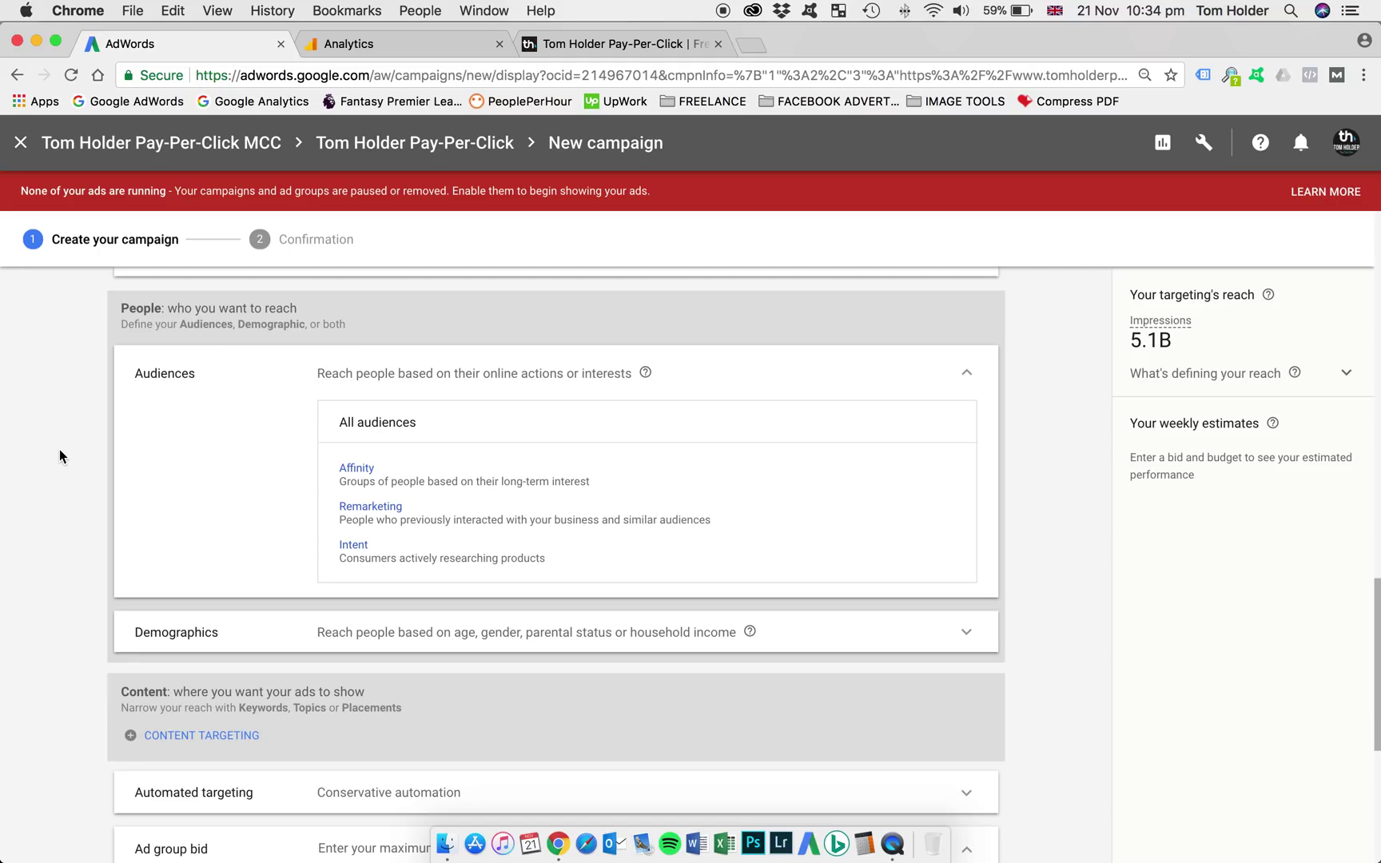
left_click(378, 509)
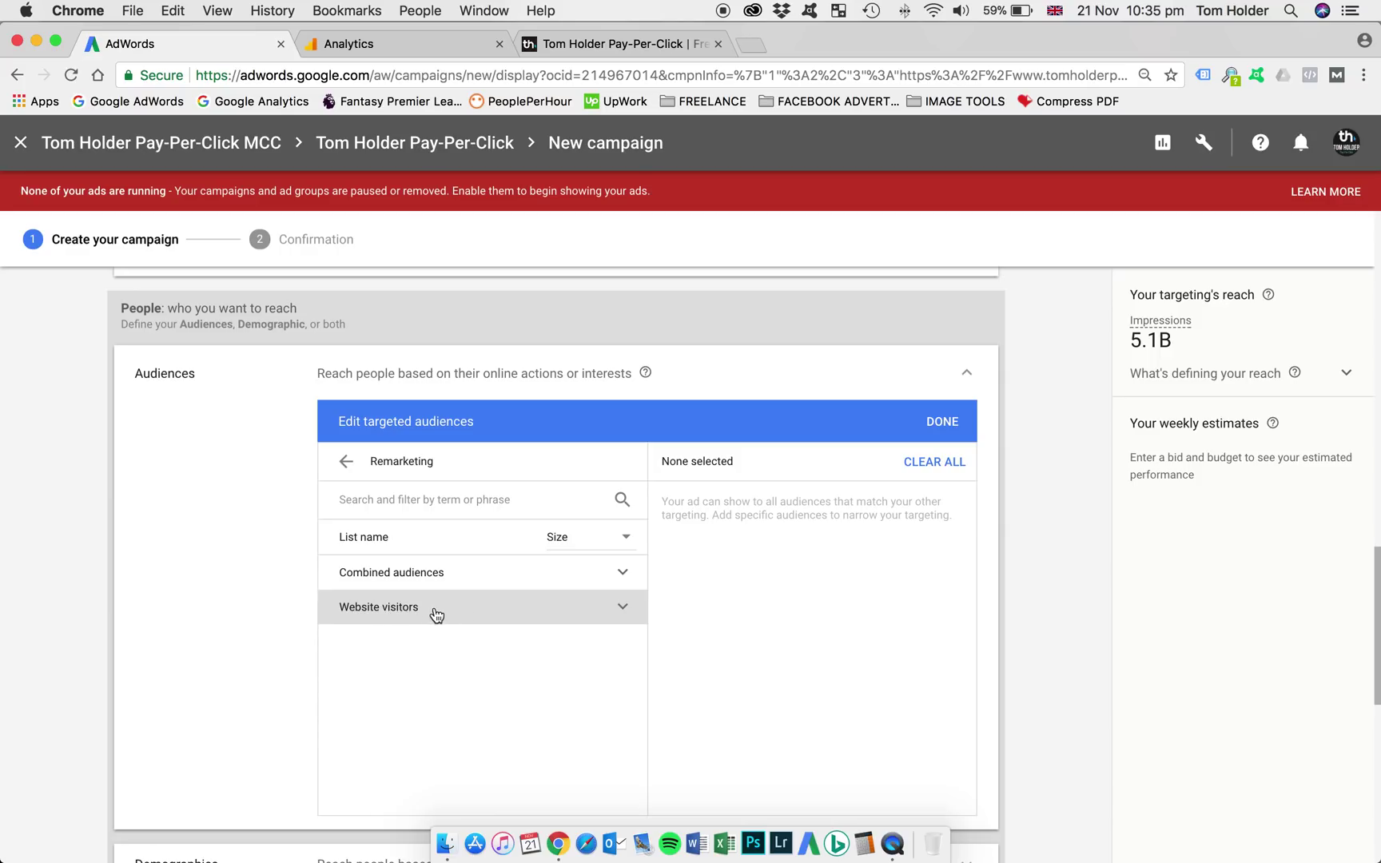
left_click(406, 609)
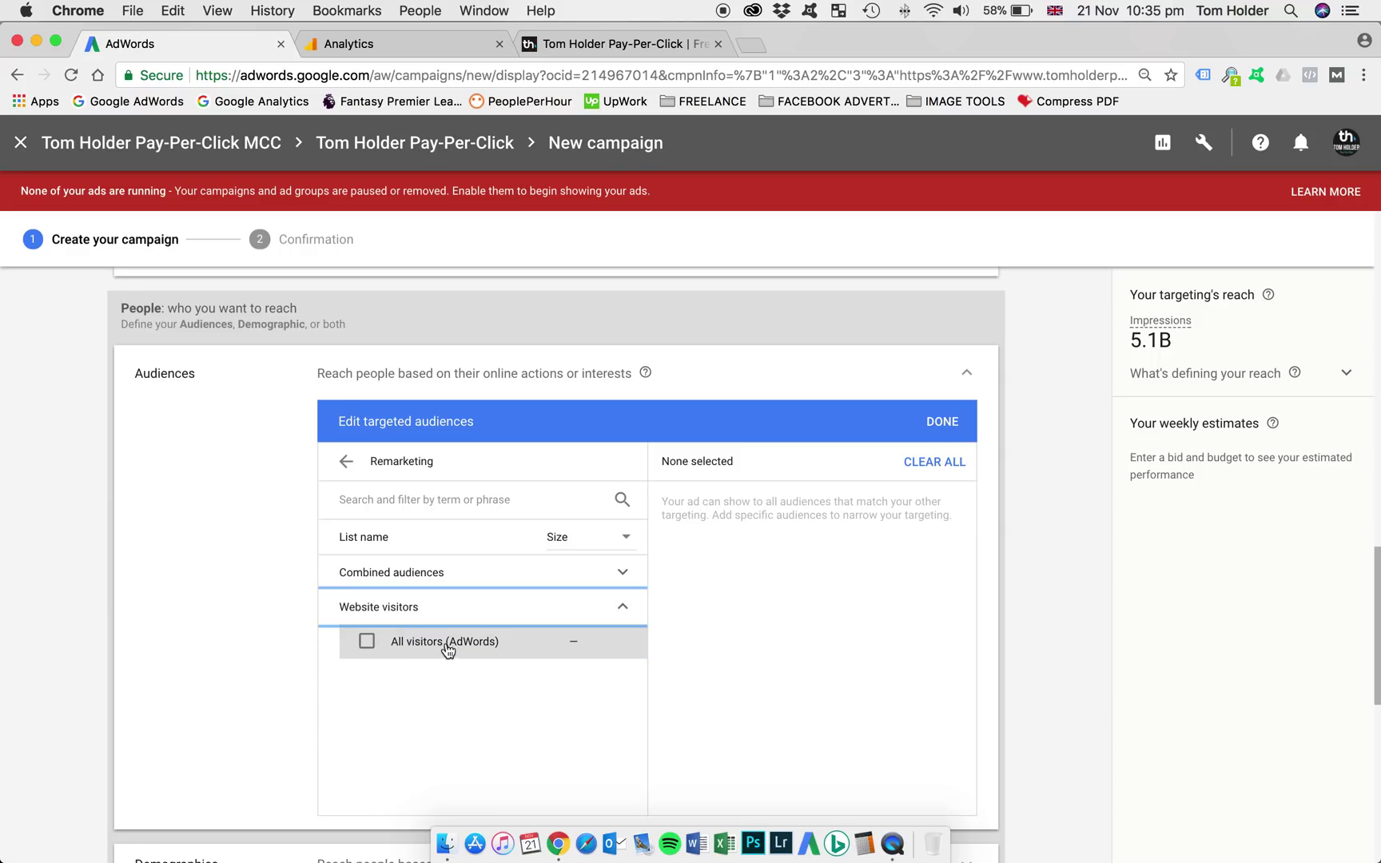
left_click(368, 644)
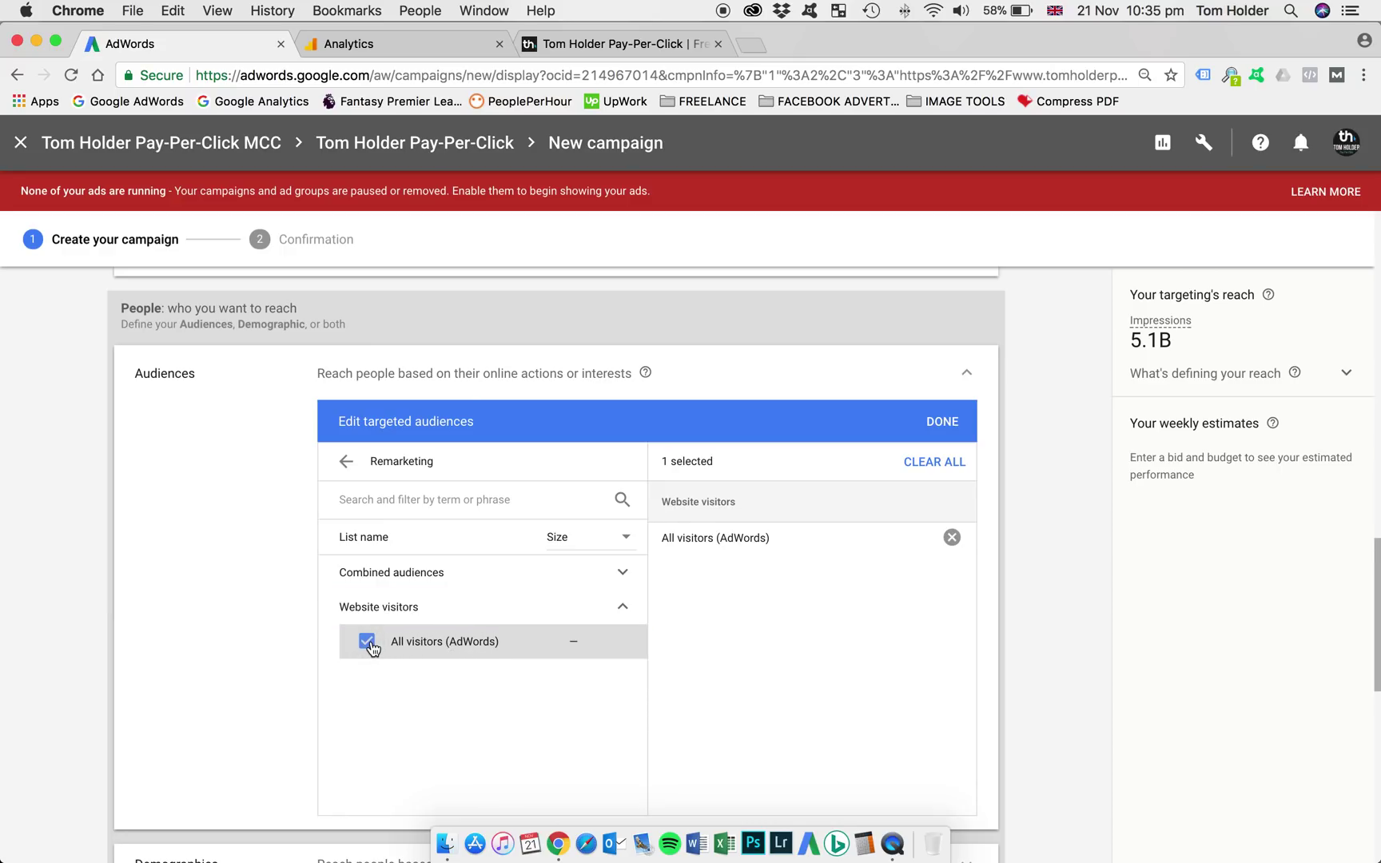
scroll(110, 597, "down", 10)
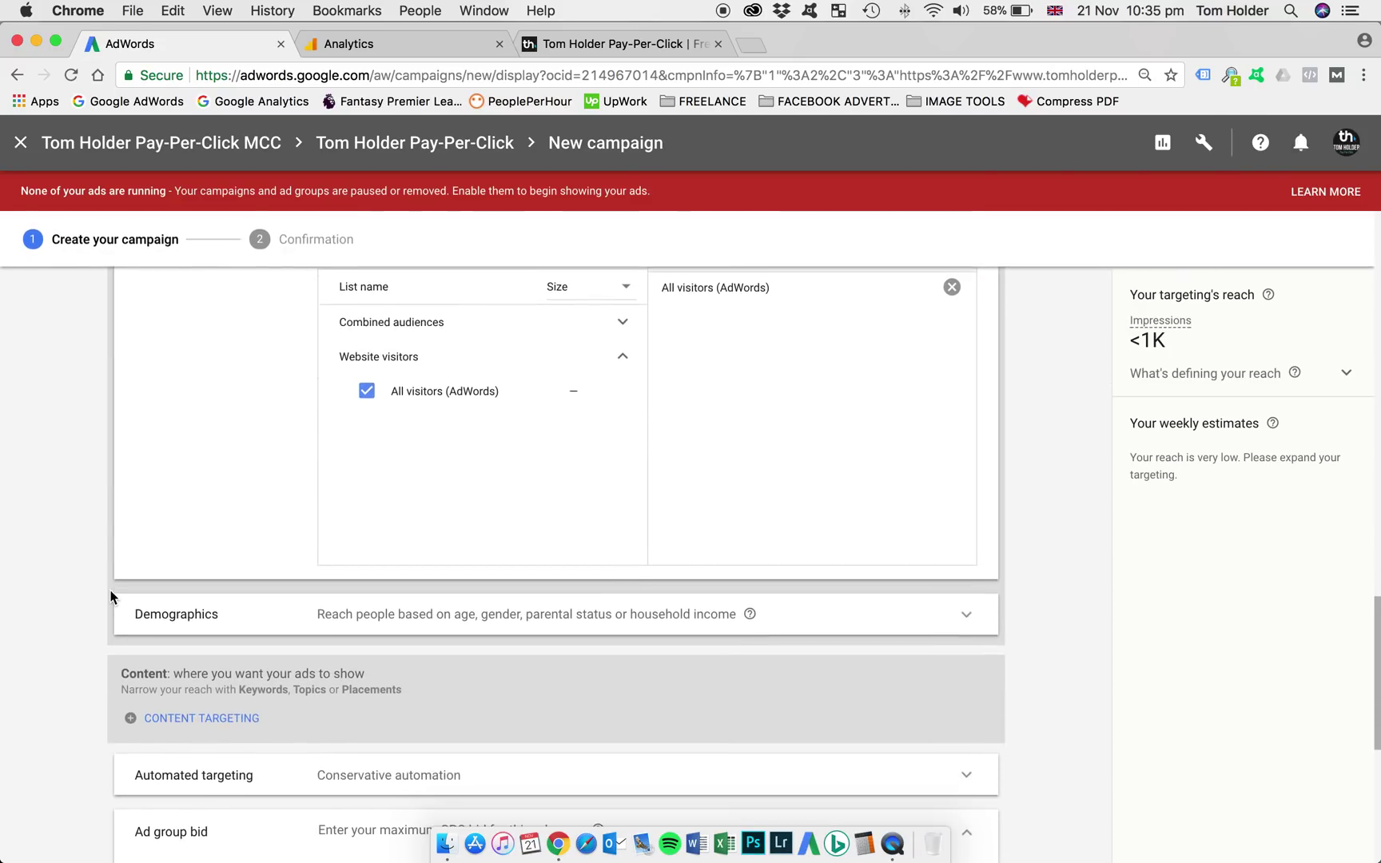
scroll(111, 595, "down", 3)
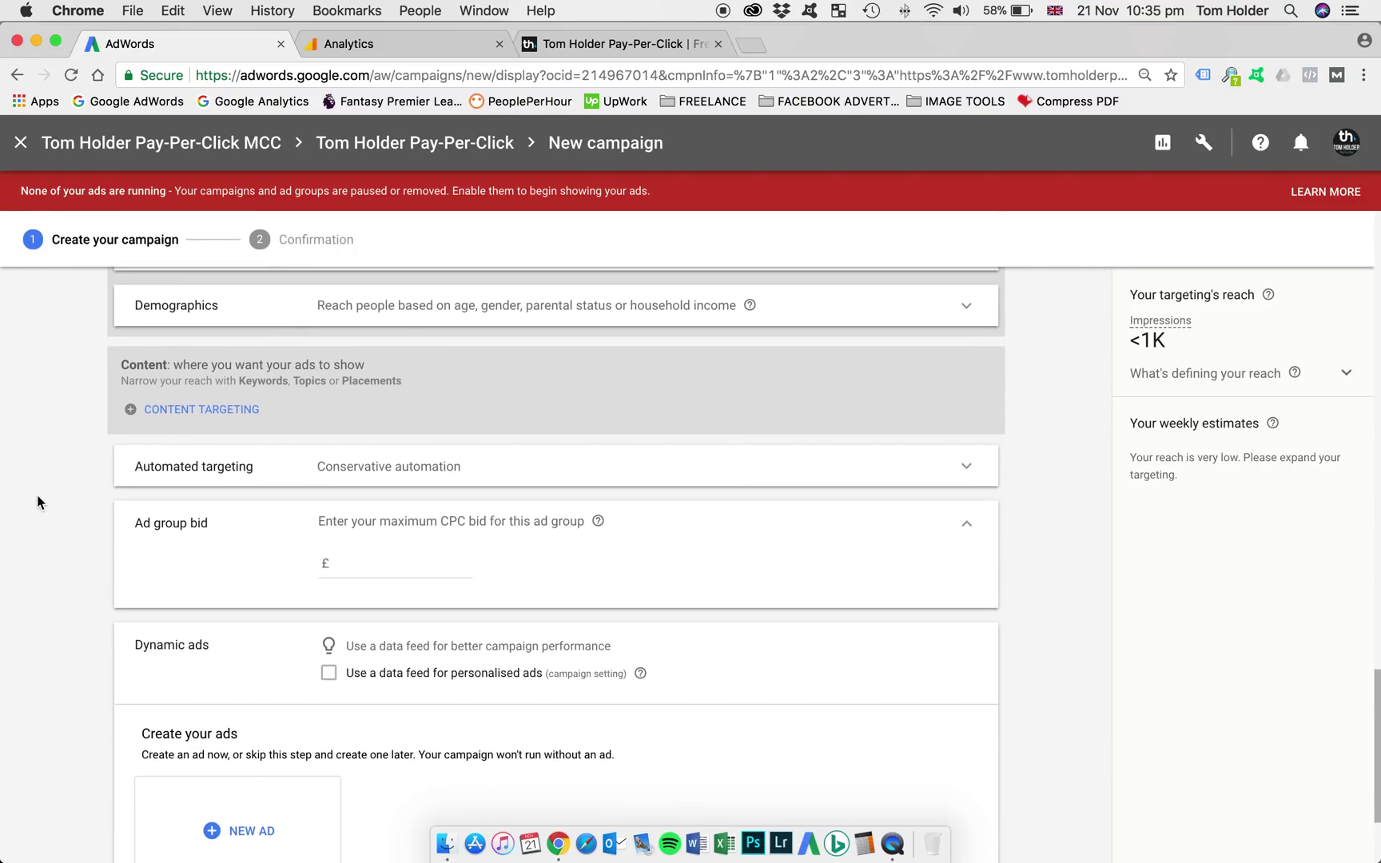
left_click(527, 322)
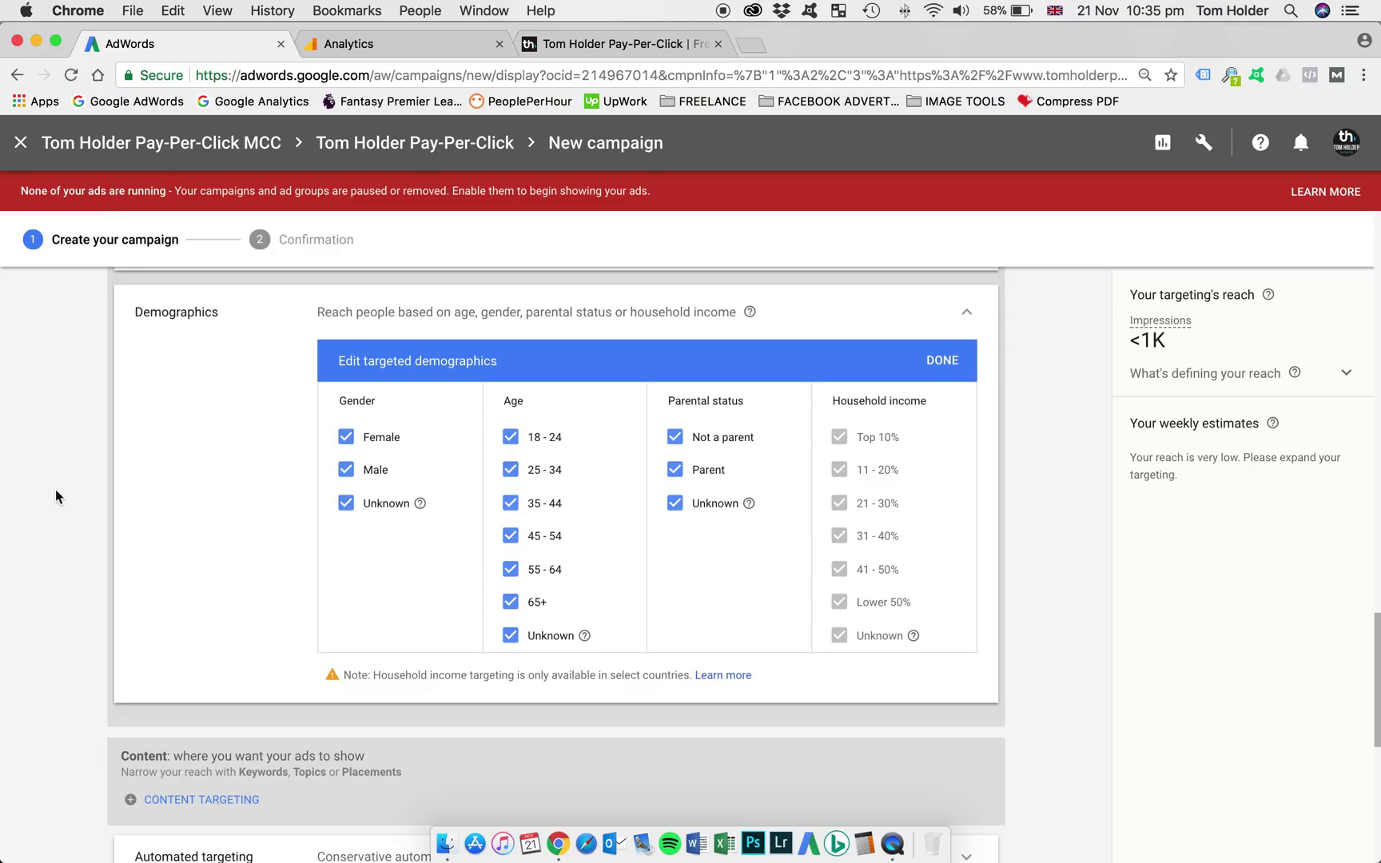
Close the demographic options and set the ad group's targeting to No automated targeting.
left_click(377, 316)
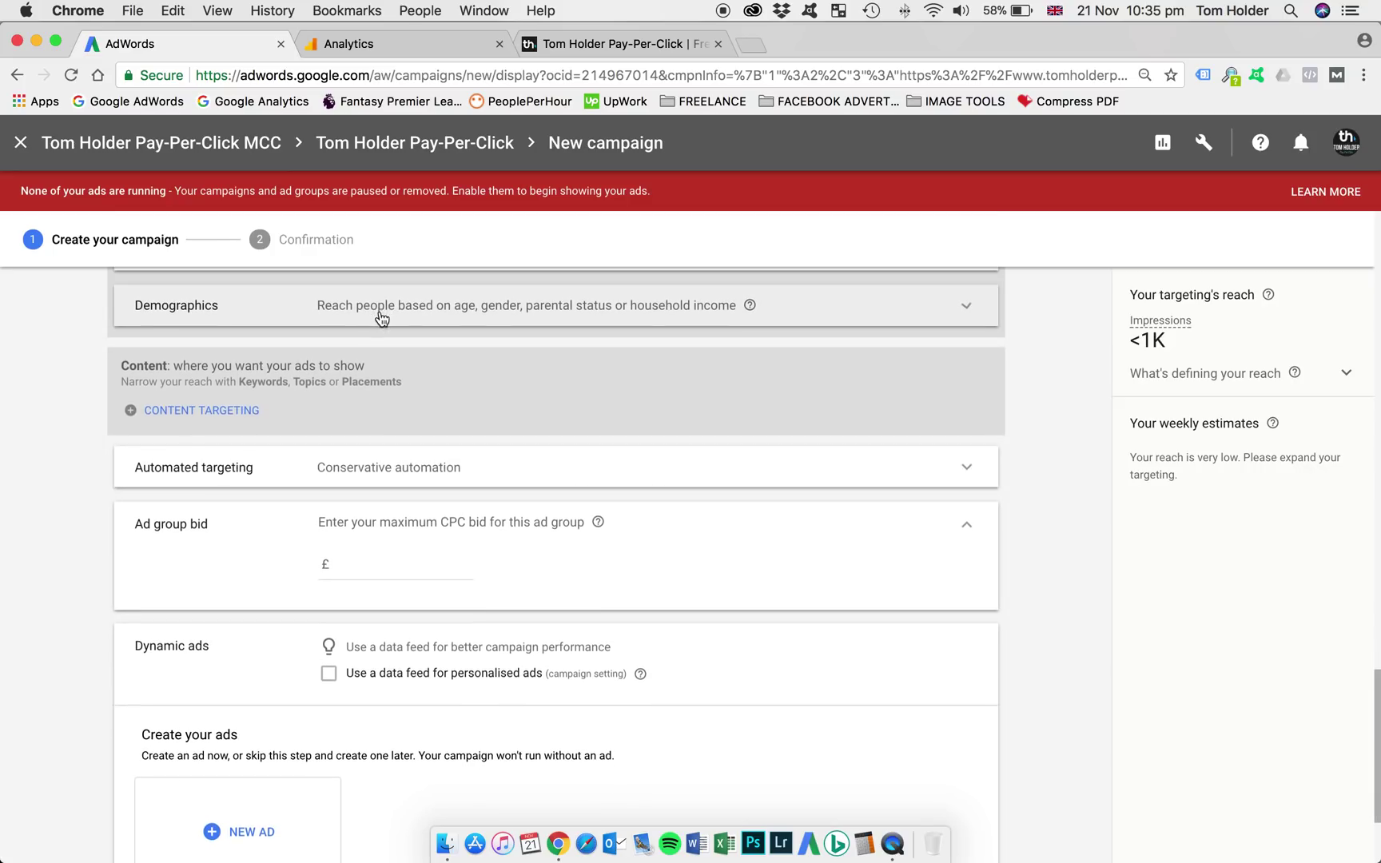
left_click(240, 472)
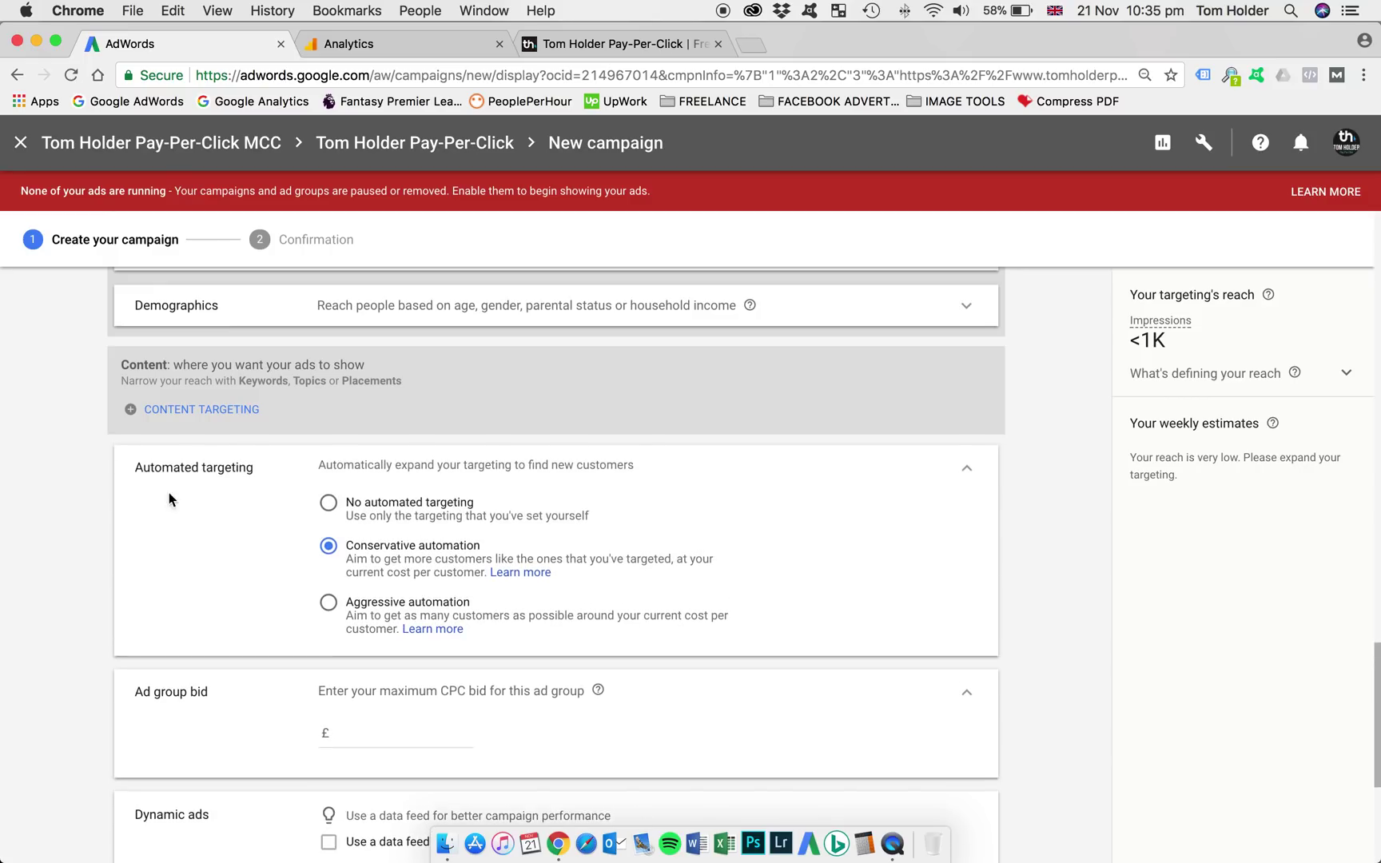
left_click(329, 507)
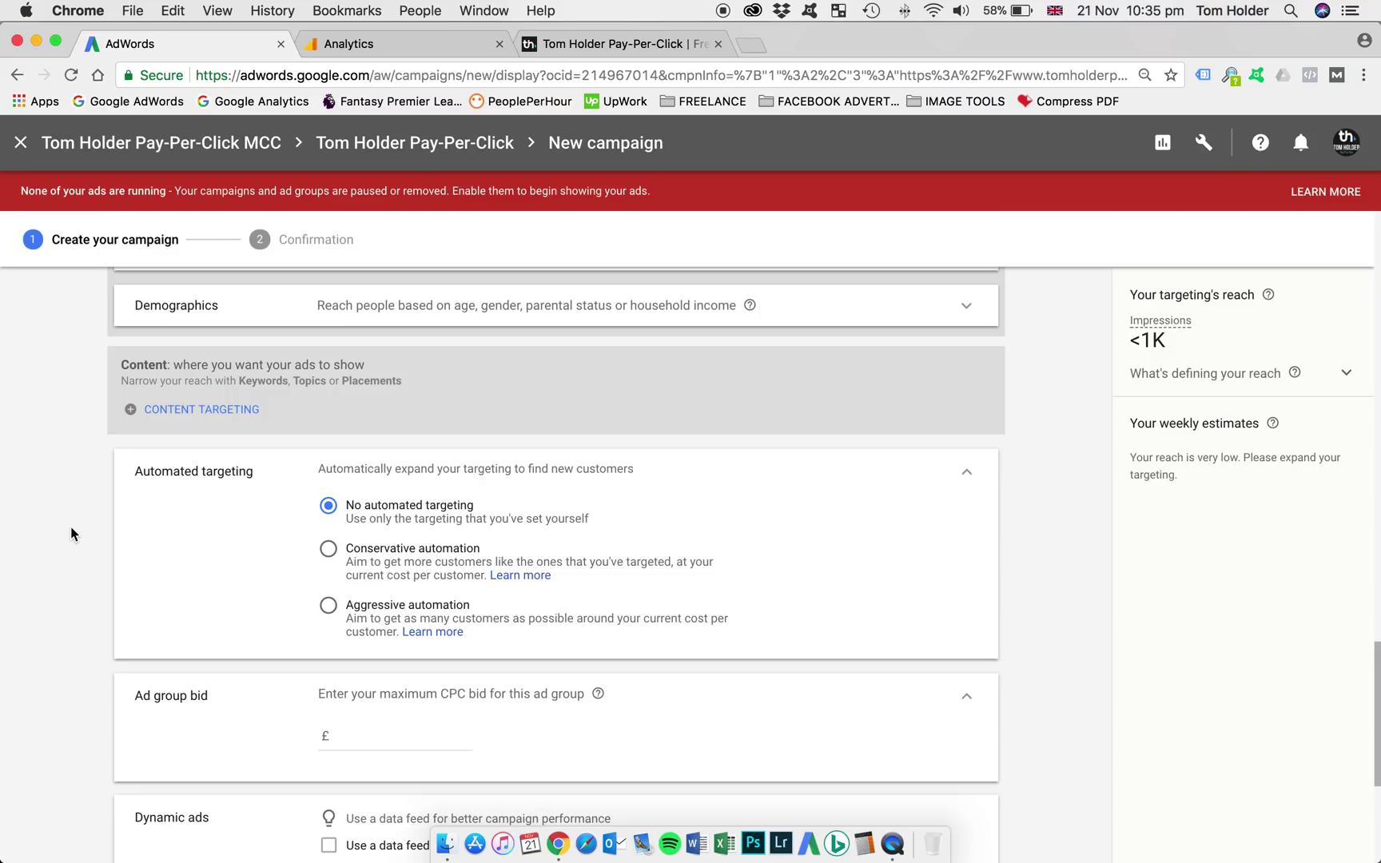
left_click(967, 473)
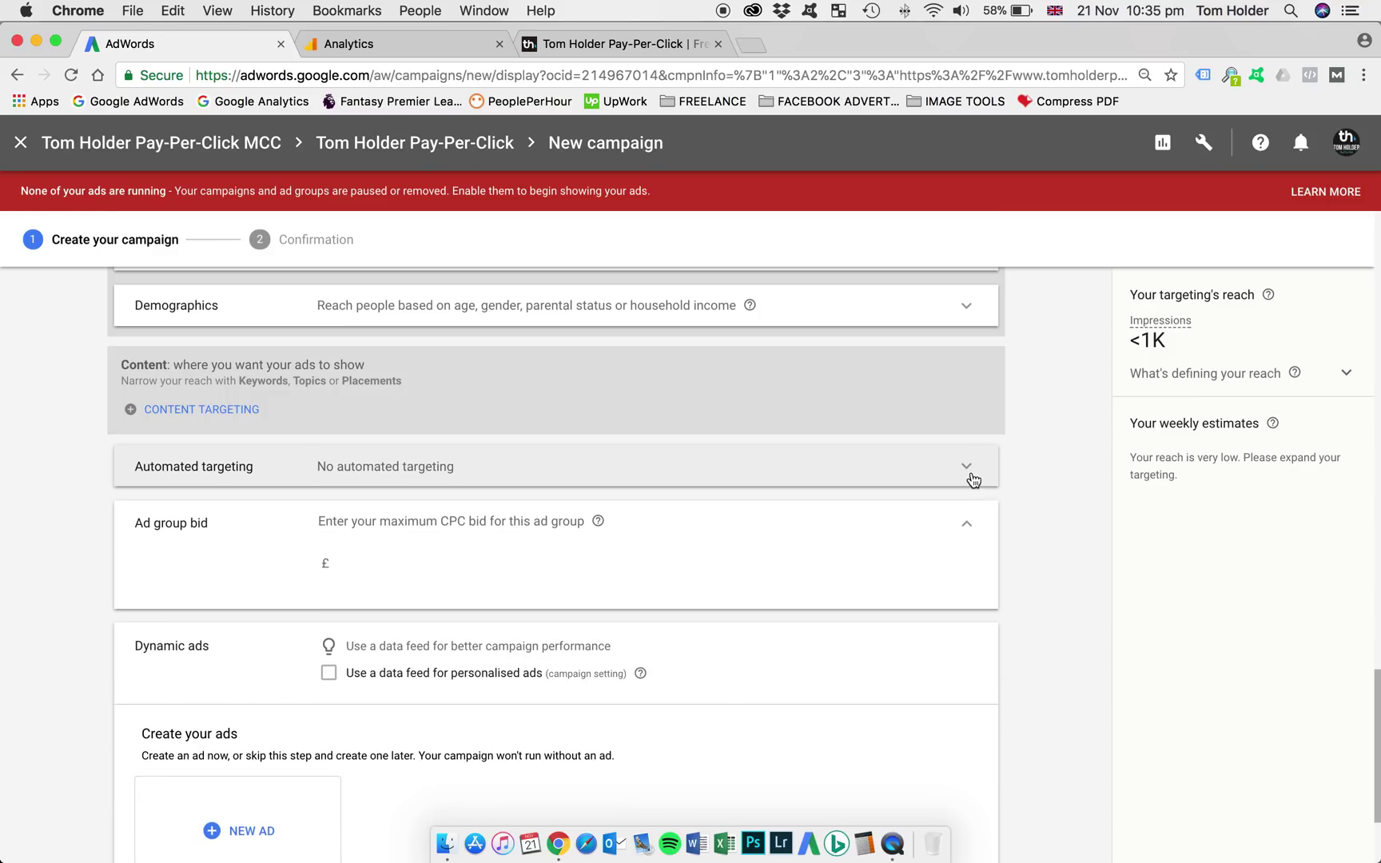
Enter a £2 maximum CPC bid for the ad group.
scroll(93, 550, "down", 4)
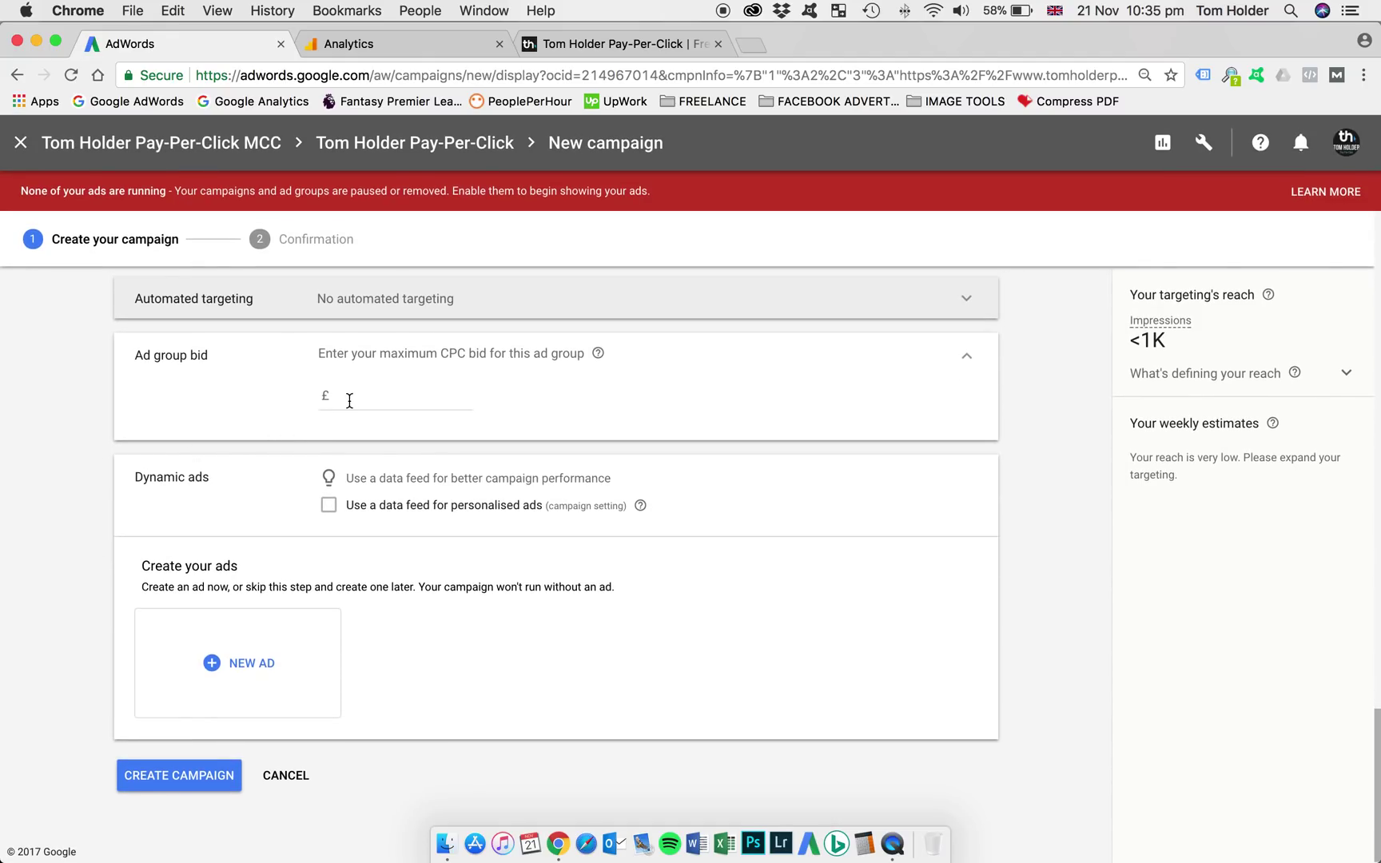
left_click(349, 401)
type("2")
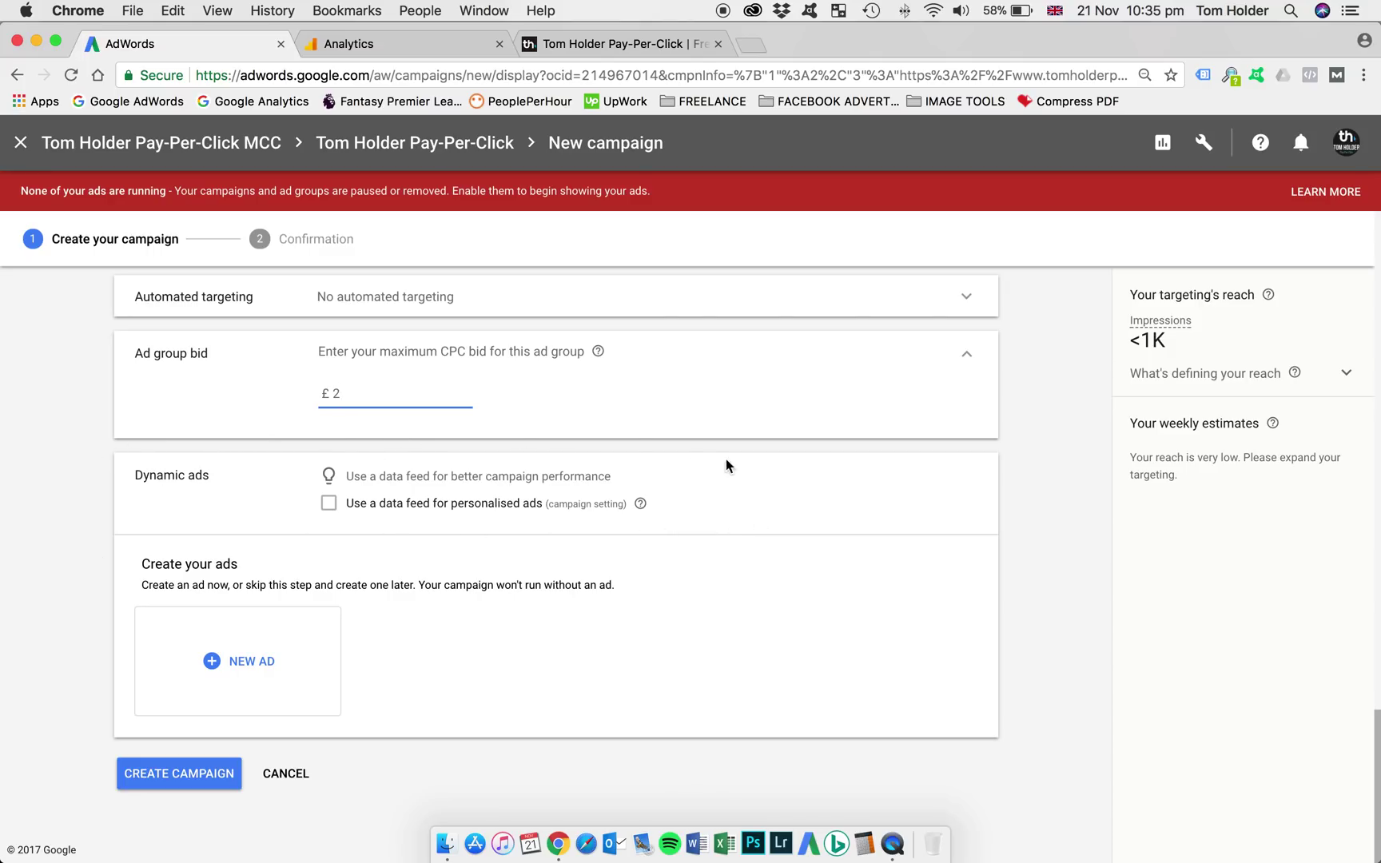
scroll(65, 557, "down", 1)
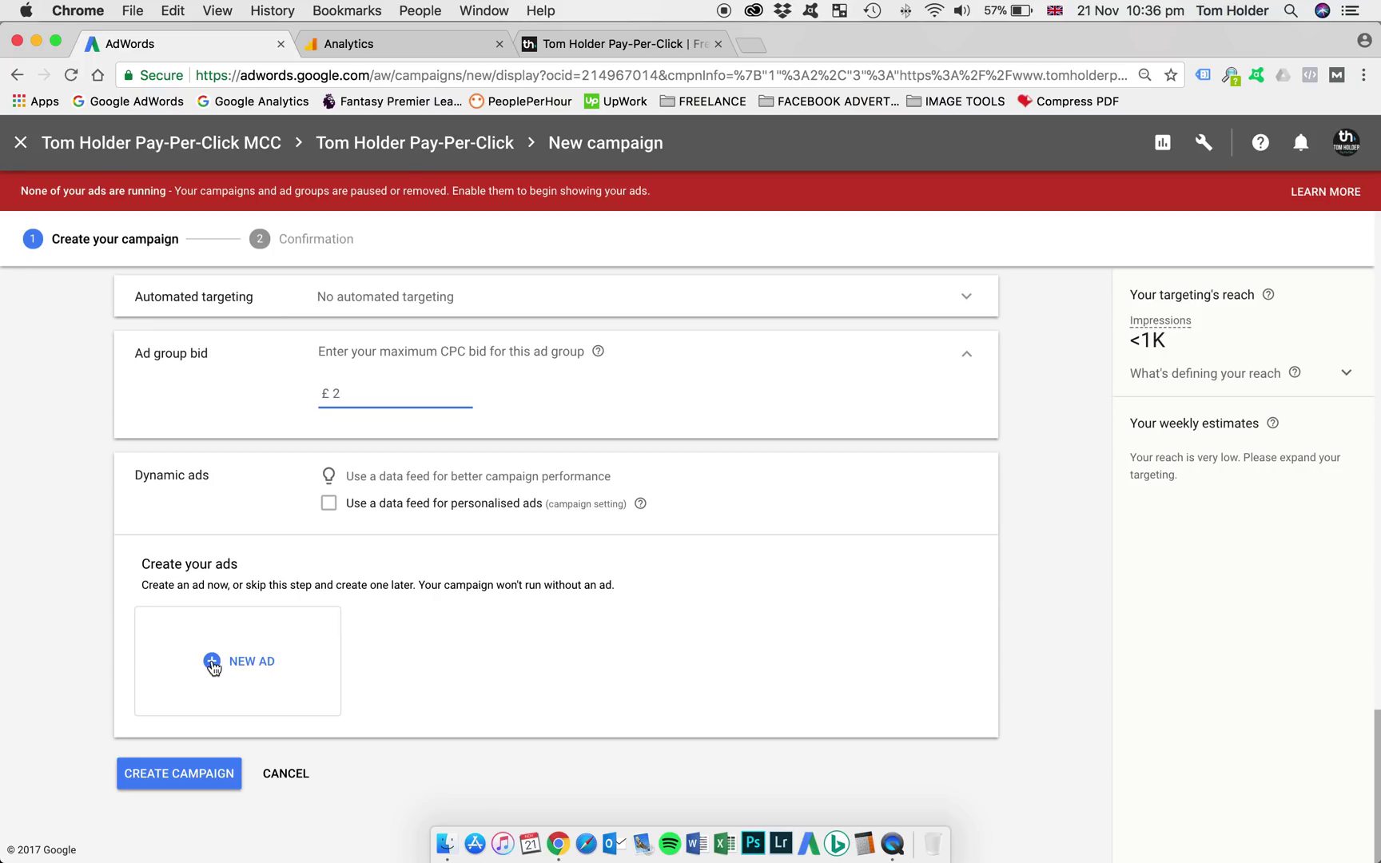
Add a new responsive ad and review its form before picking images and a logo.
left_click(245, 669)
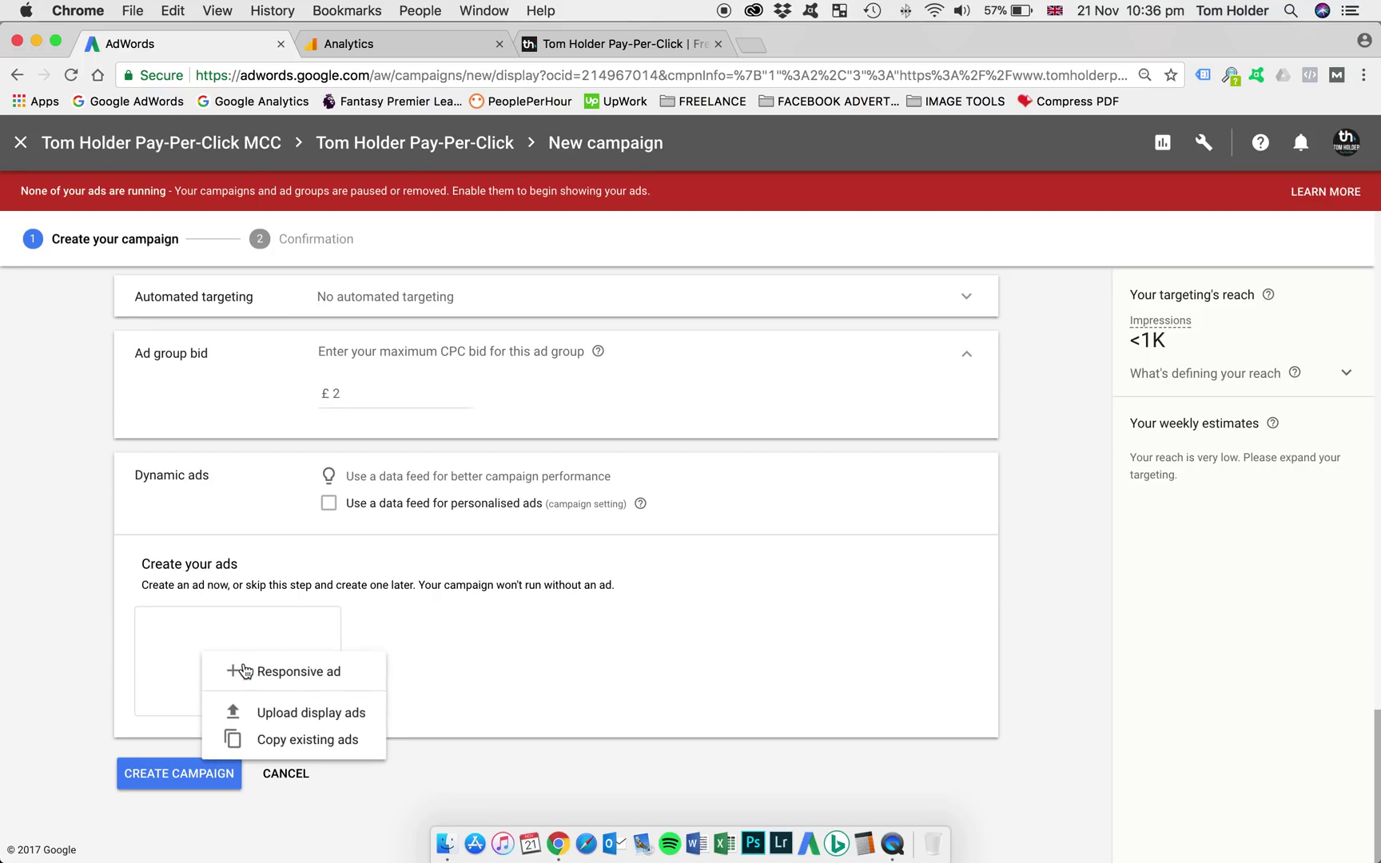
left_click(305, 675)
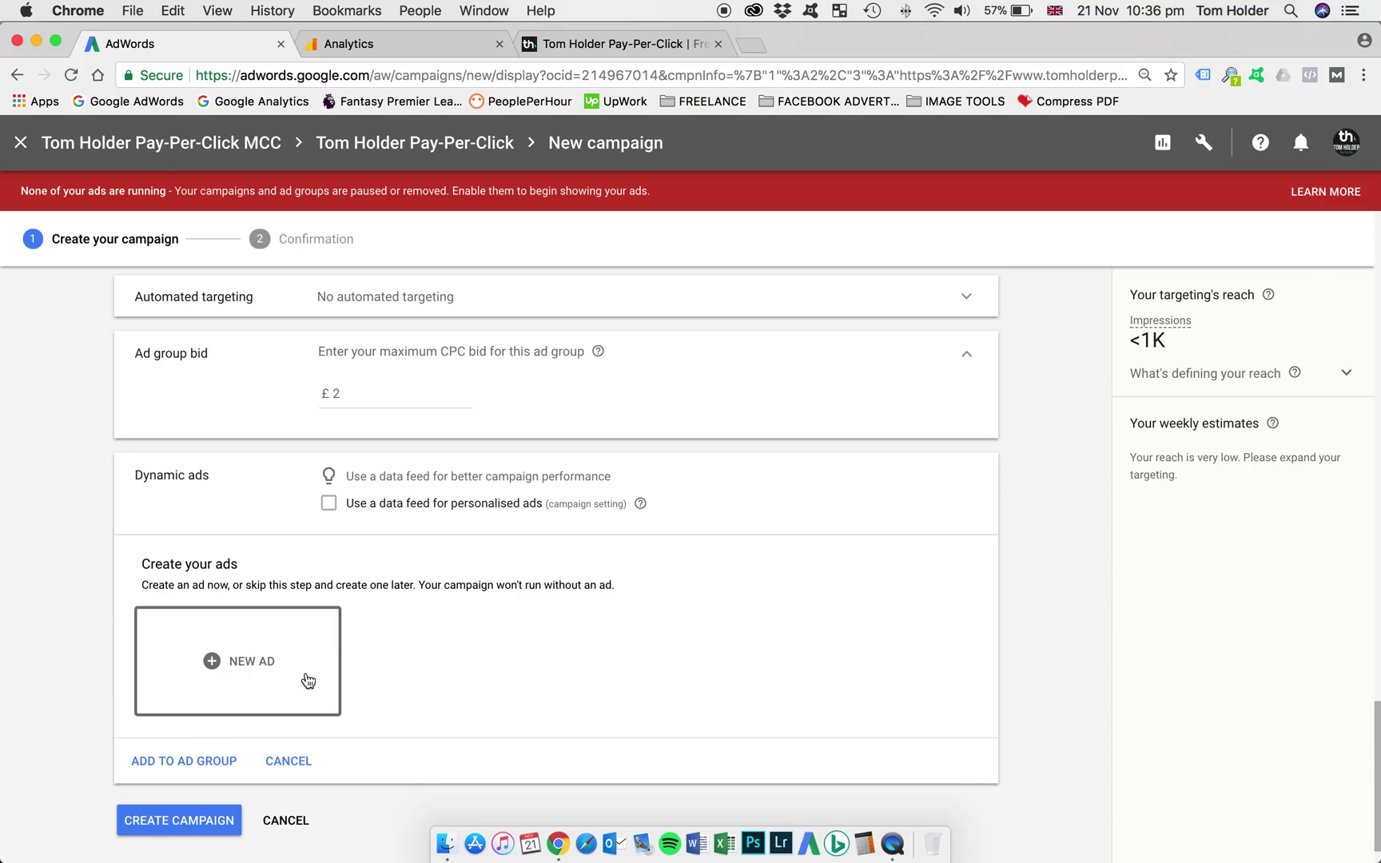
scroll(104, 639, "down", 3)
scroll(104, 632, "down", 4)
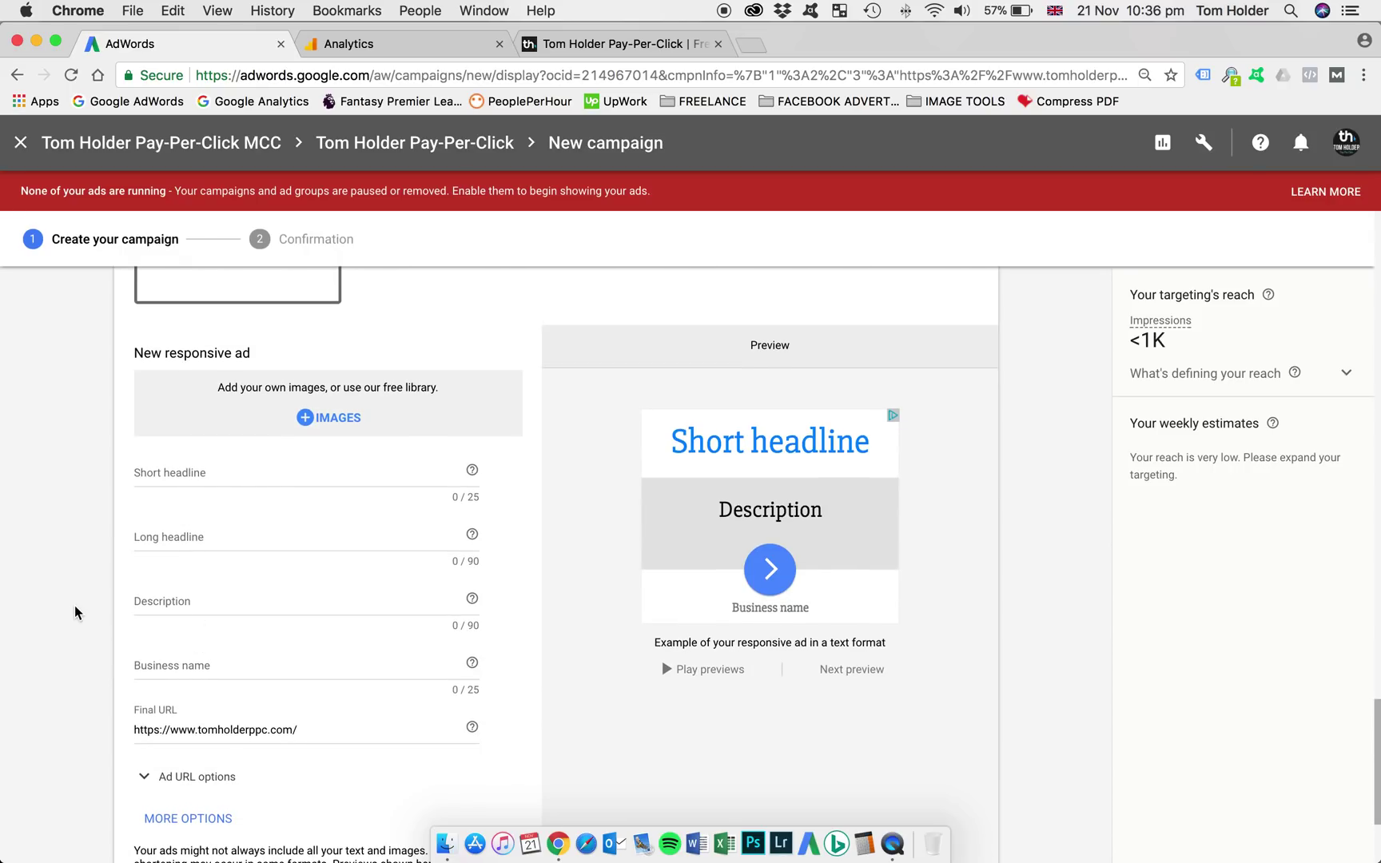
scroll(76, 609, "down", 1)
scroll(636, 631, "up", 2)
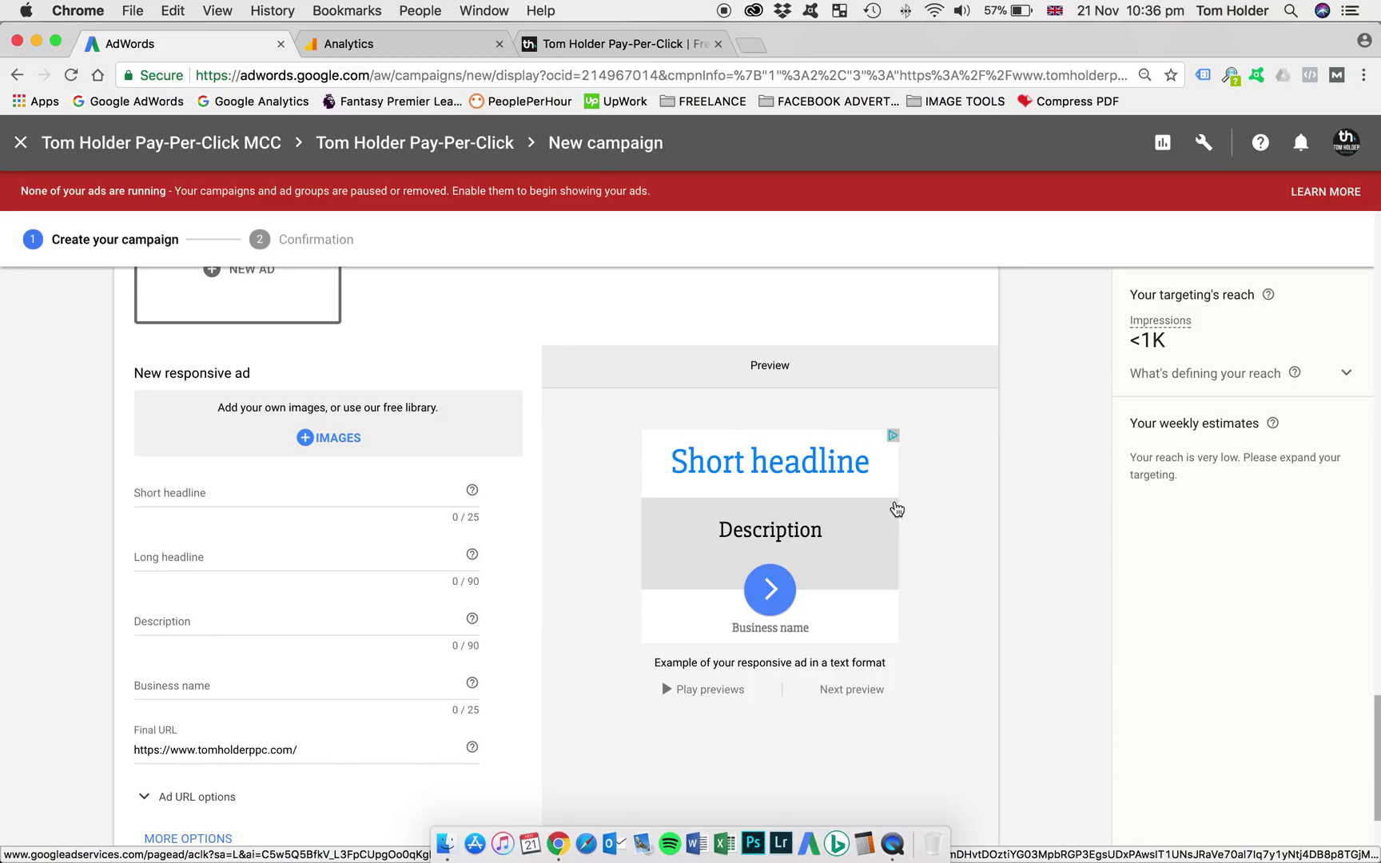
scroll(71, 458, "down", 1)
scroll(71, 458, "up", 1)
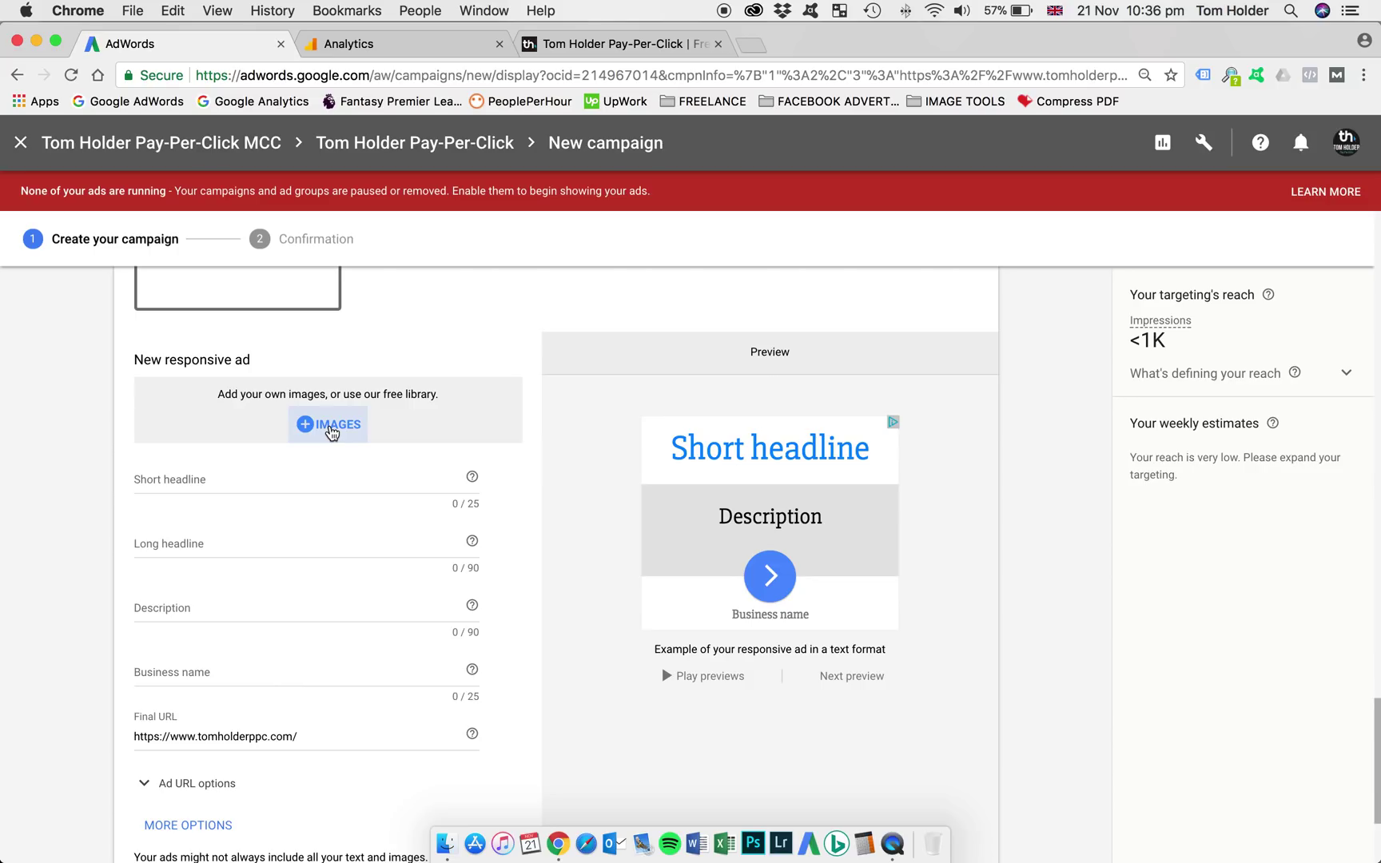
left_click(329, 425)
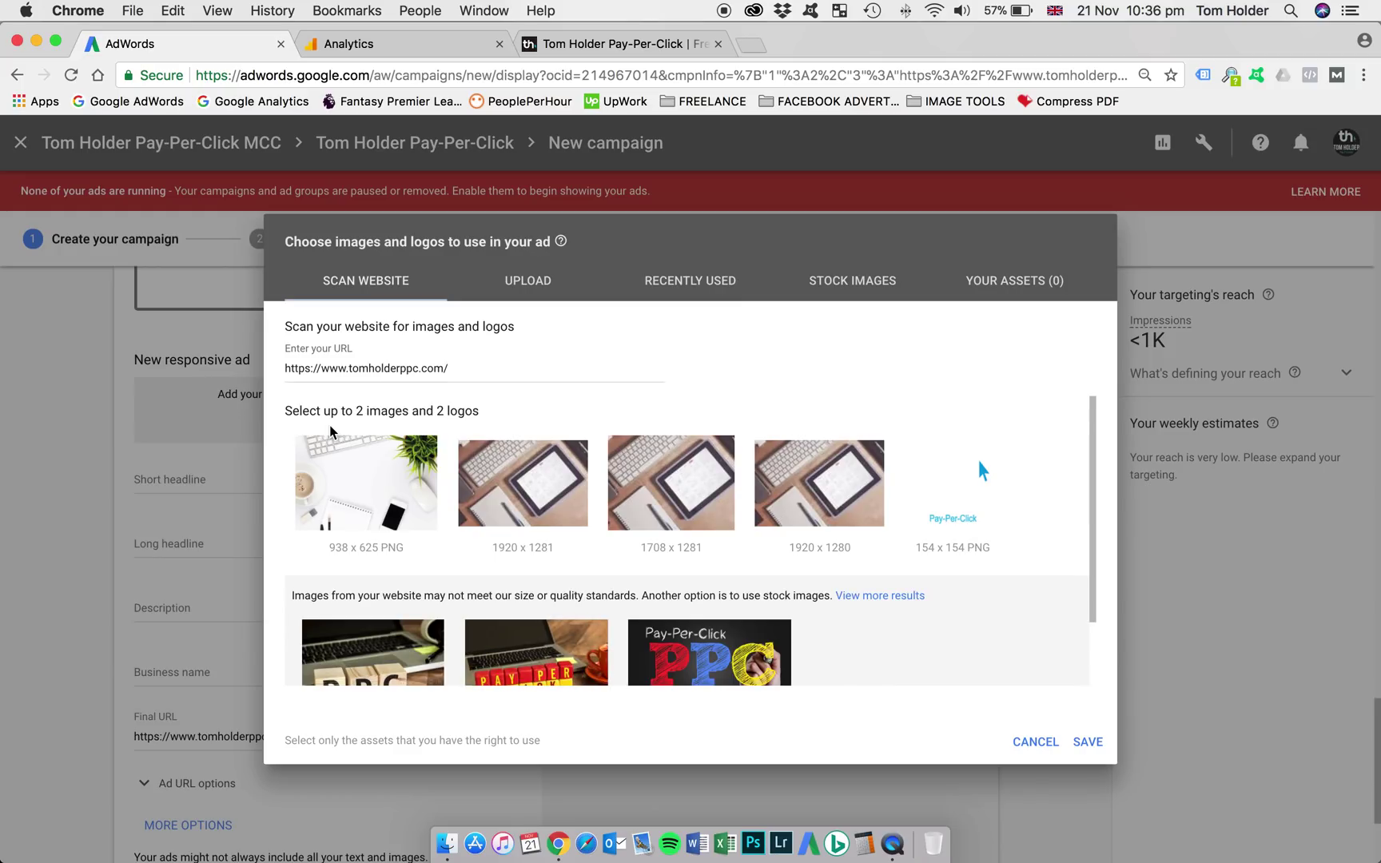
Upload Remarketing Image.jpg from the Stock Library folder.
scroll(330, 429, "down", 2)
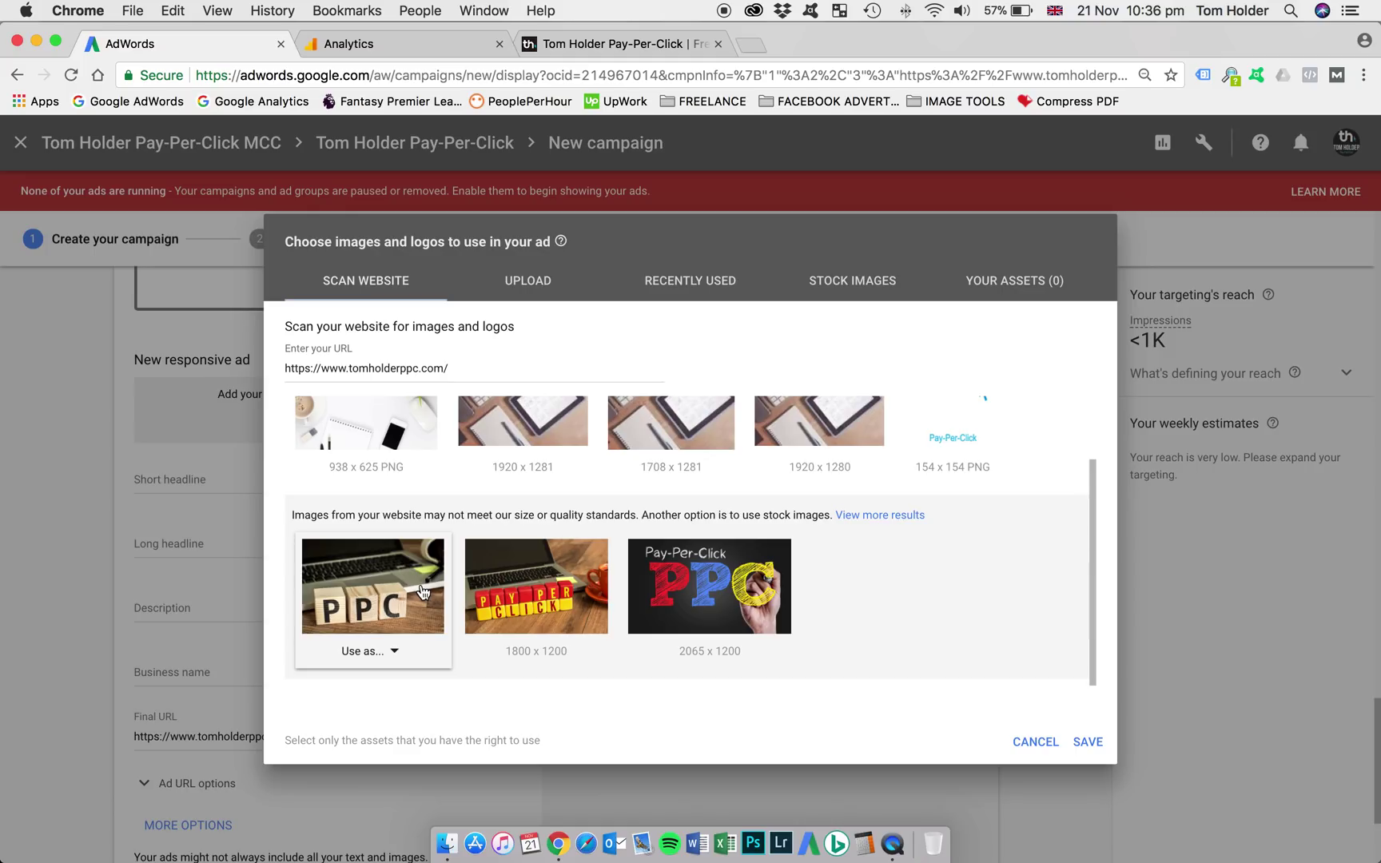
scroll(422, 592, "up", 2)
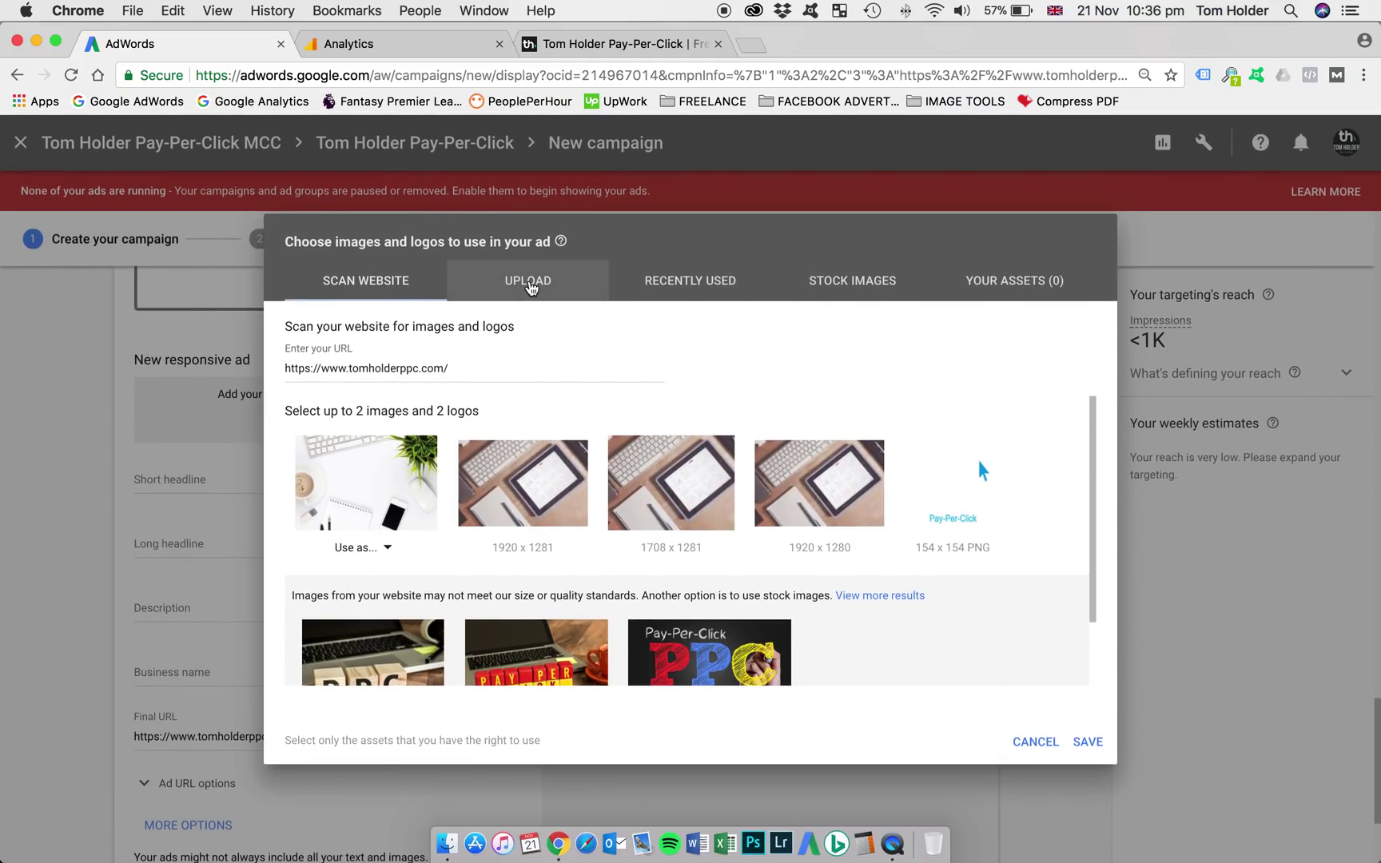
left_click(528, 284)
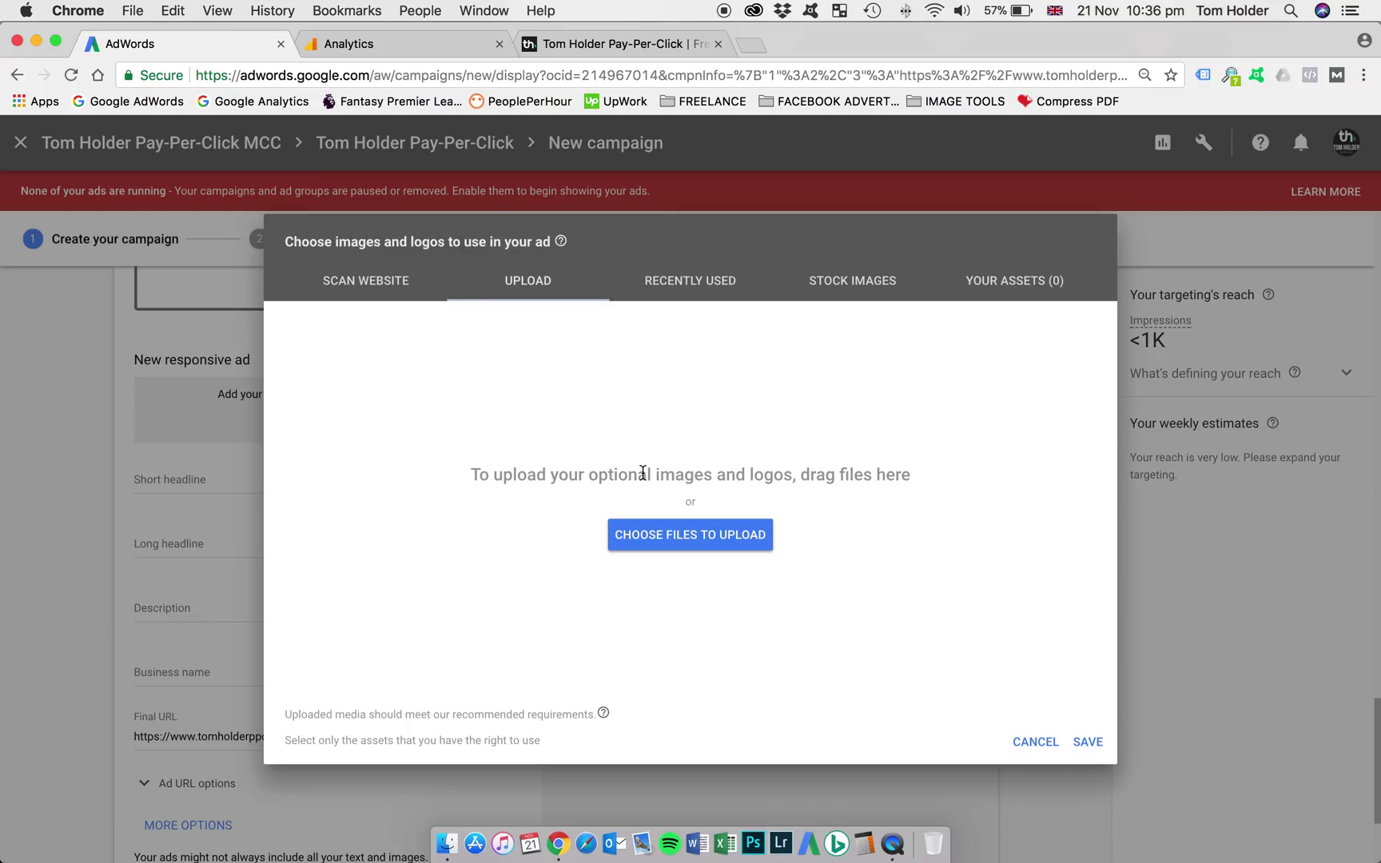
left_click(699, 535)
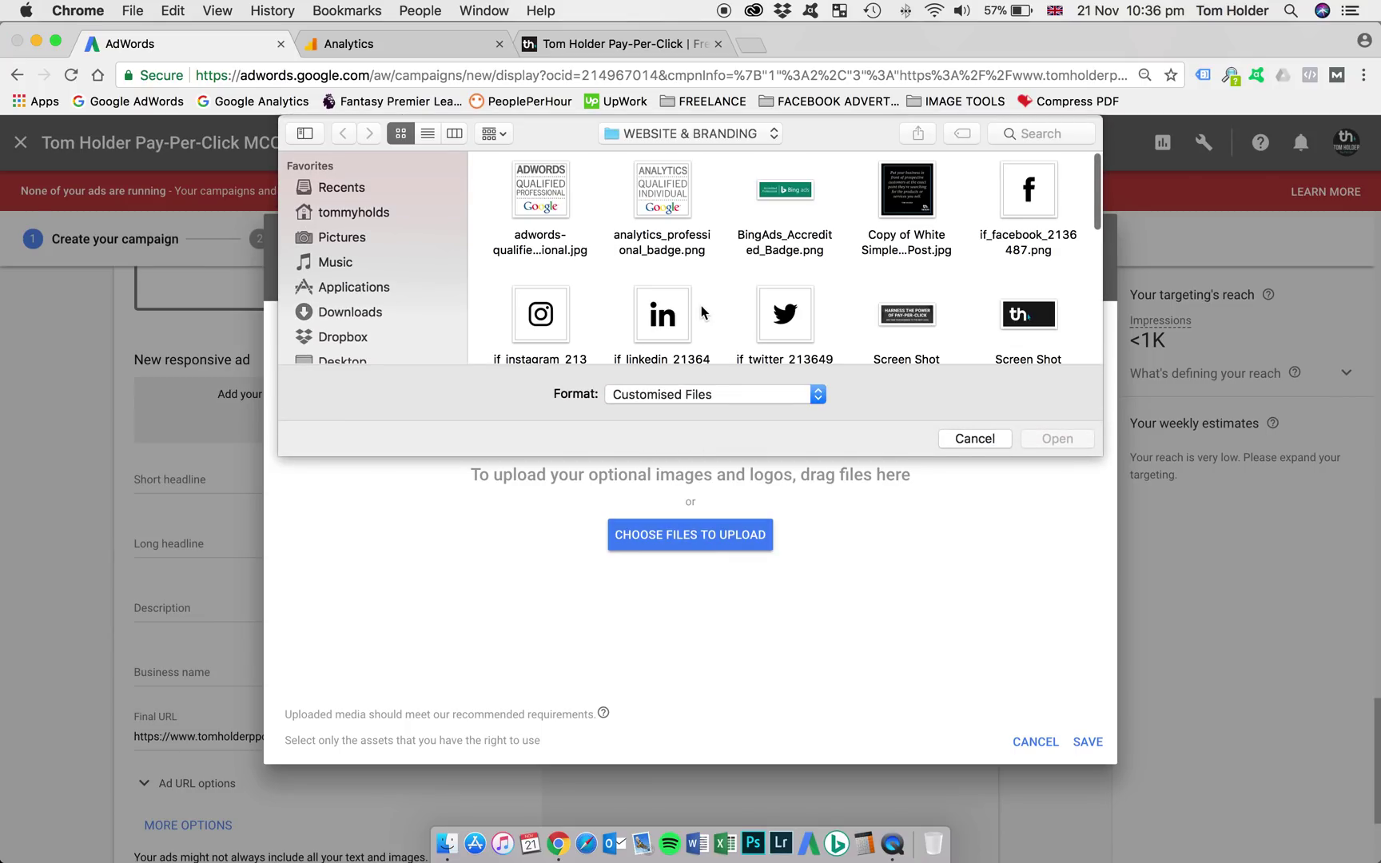
scroll(716, 278, "down", 3)
left_click(705, 134)
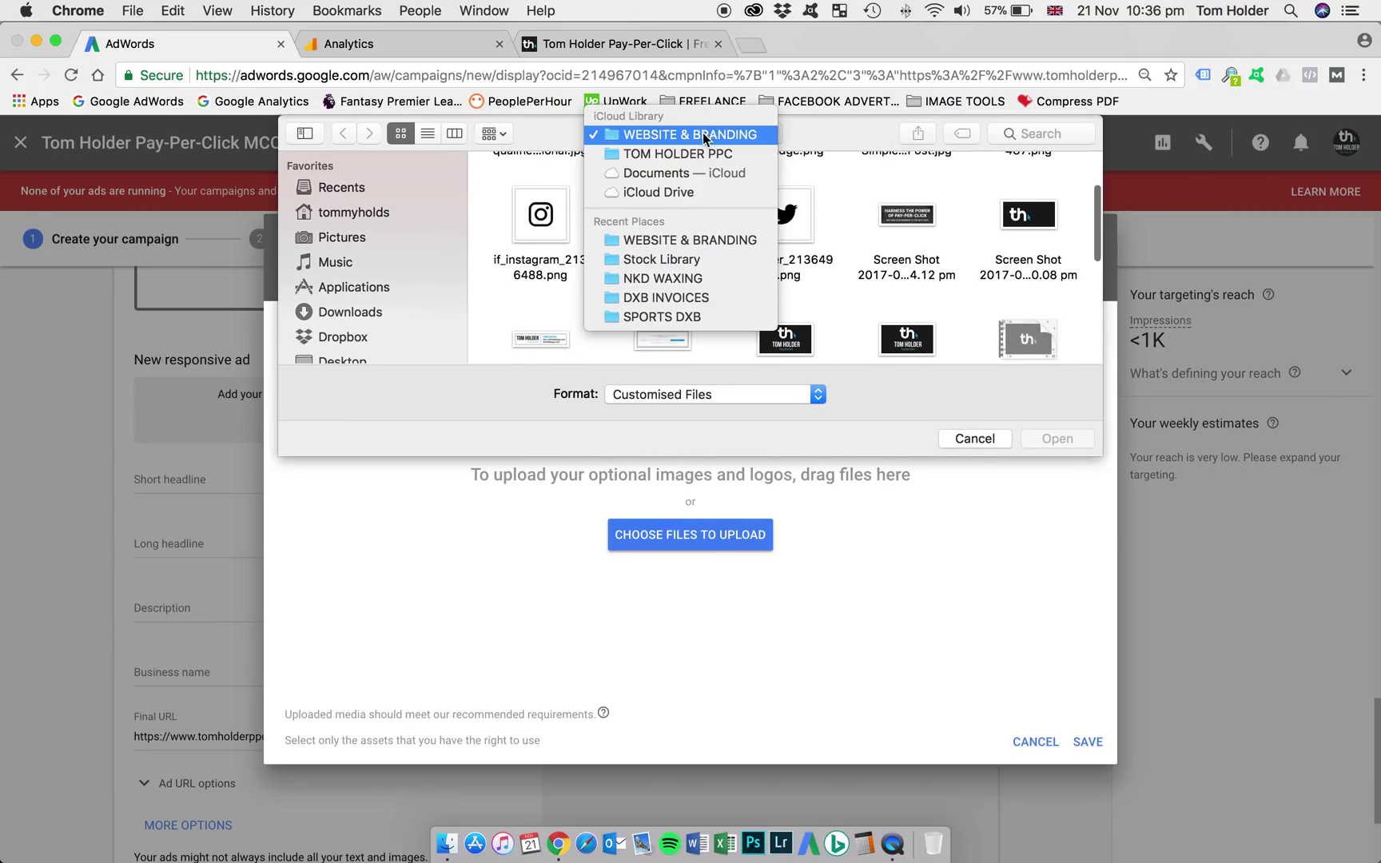
left_click(695, 147)
double_click(1029, 204)
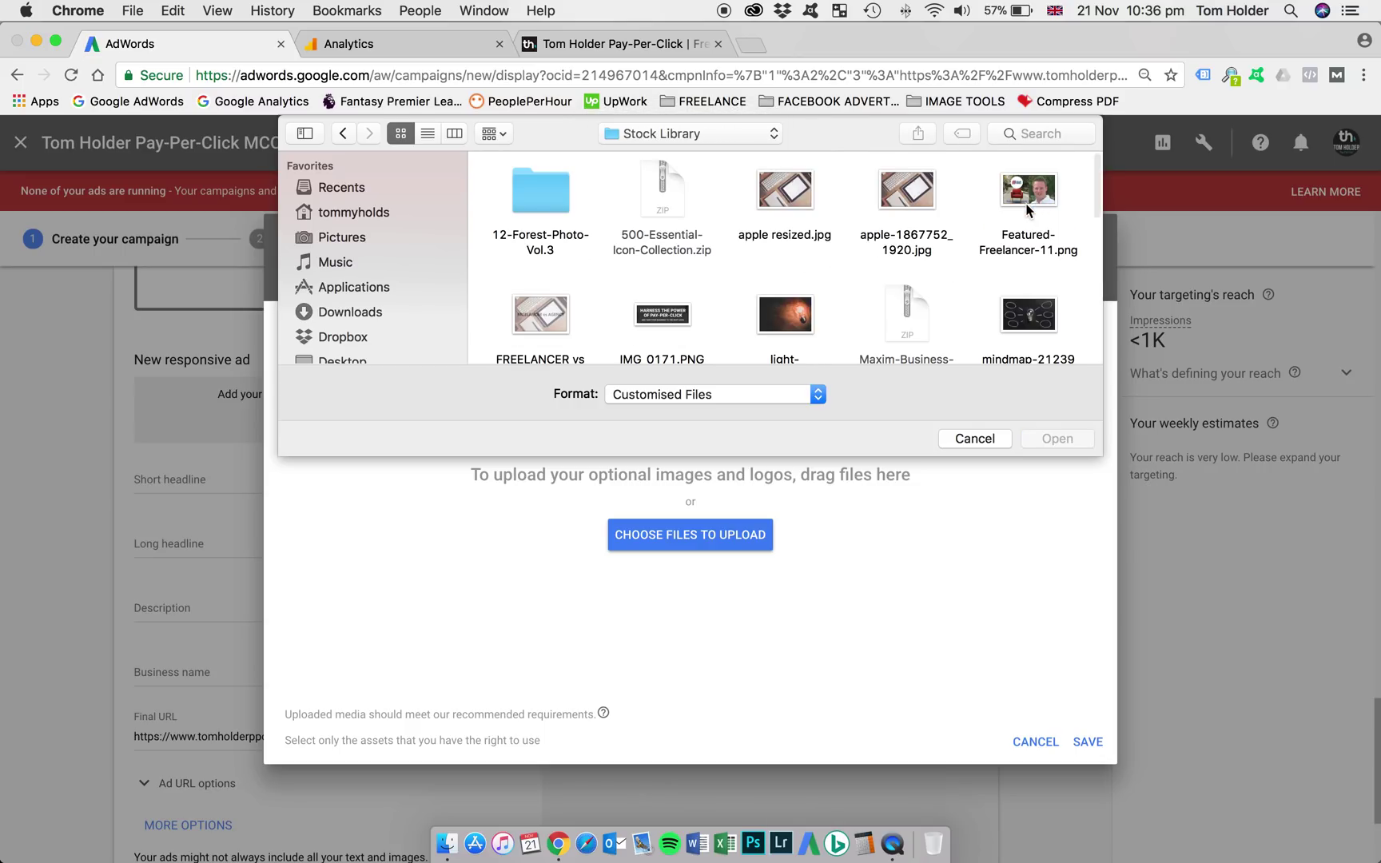
scroll(736, 267, "down", 5)
scroll(737, 266, "down", 3)
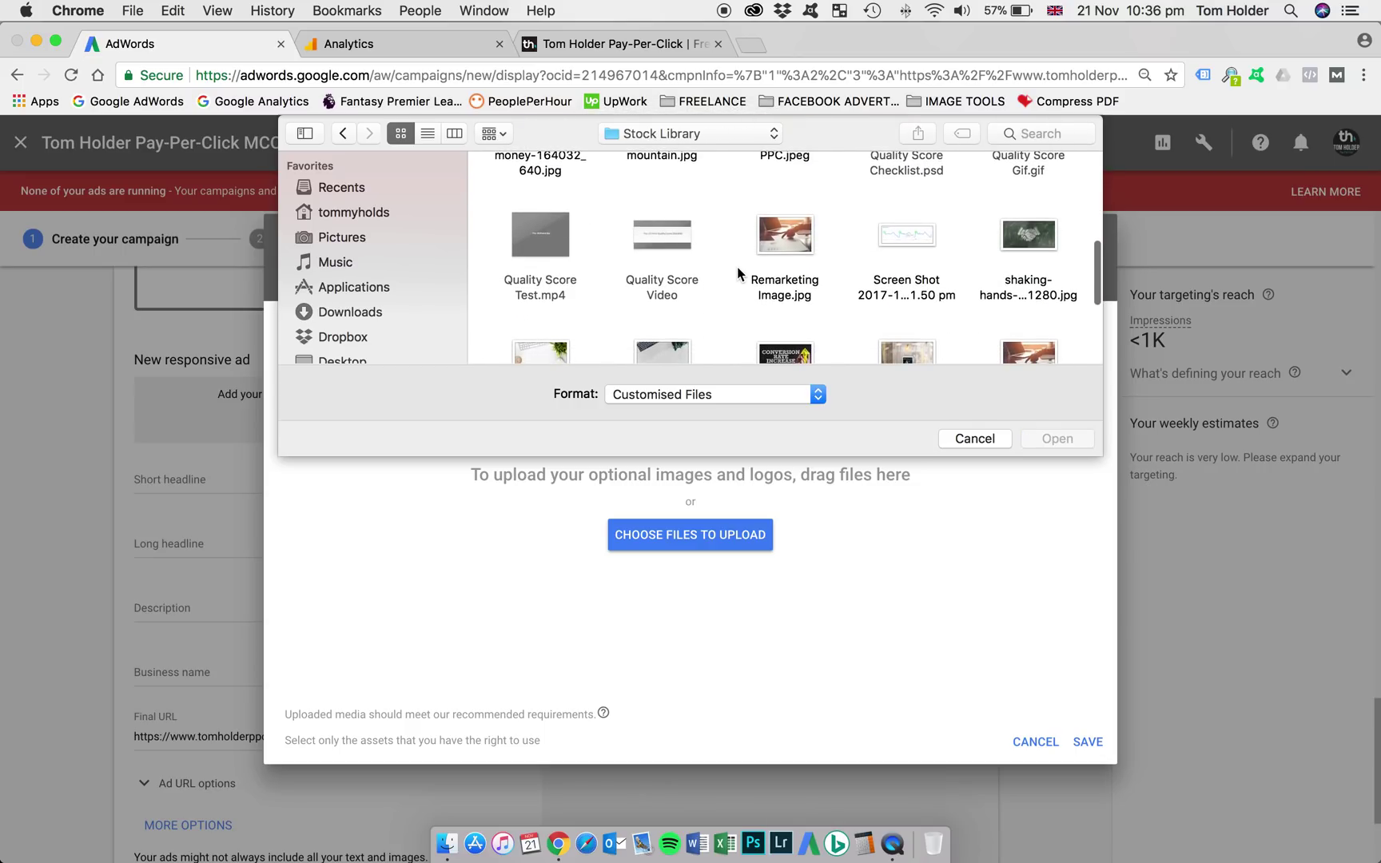
double_click(789, 240)
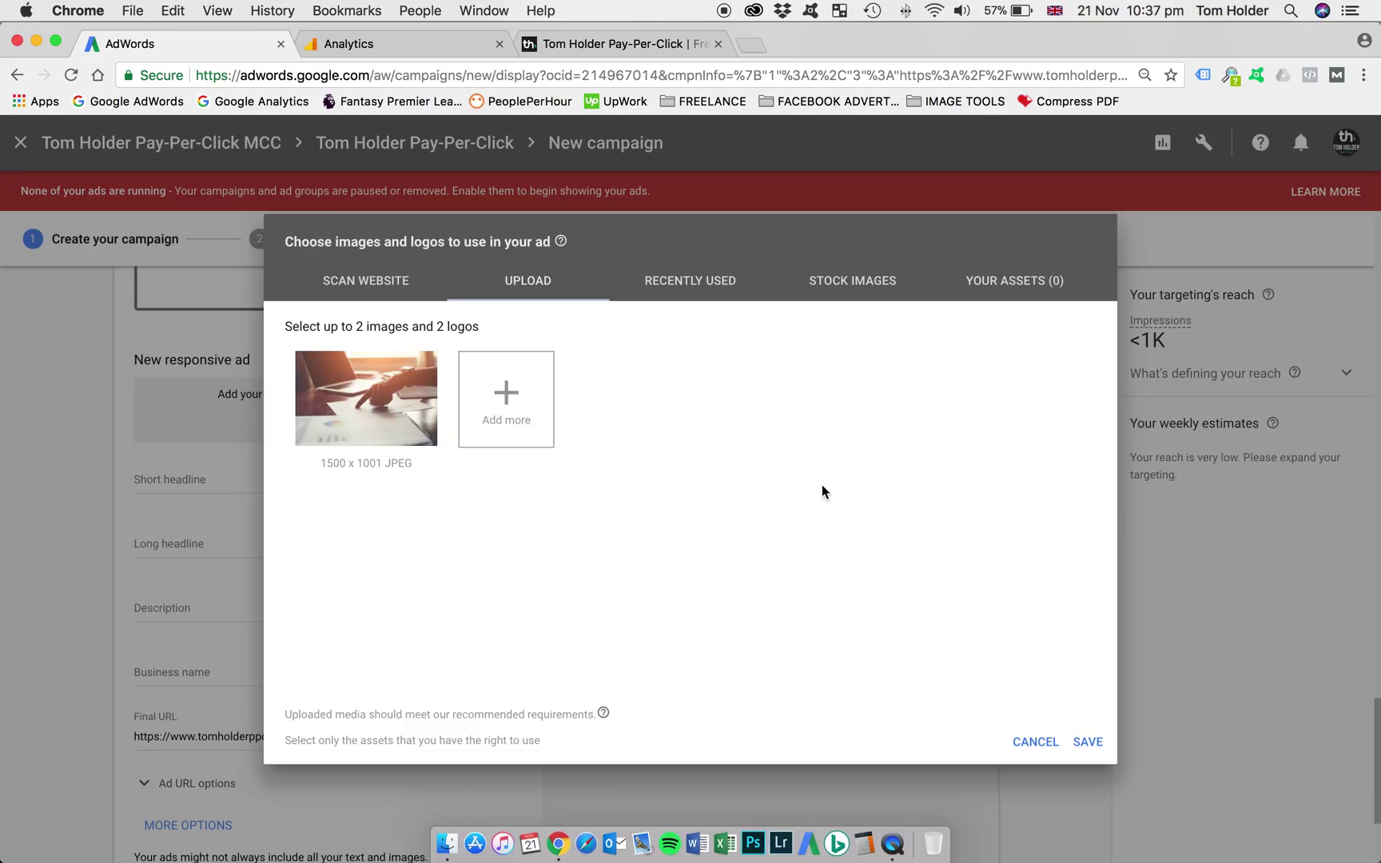
Use the photo as the ad image, adjusting its landscape 1.91:1 and square 1:1 crops.
mouse_move(376, 431)
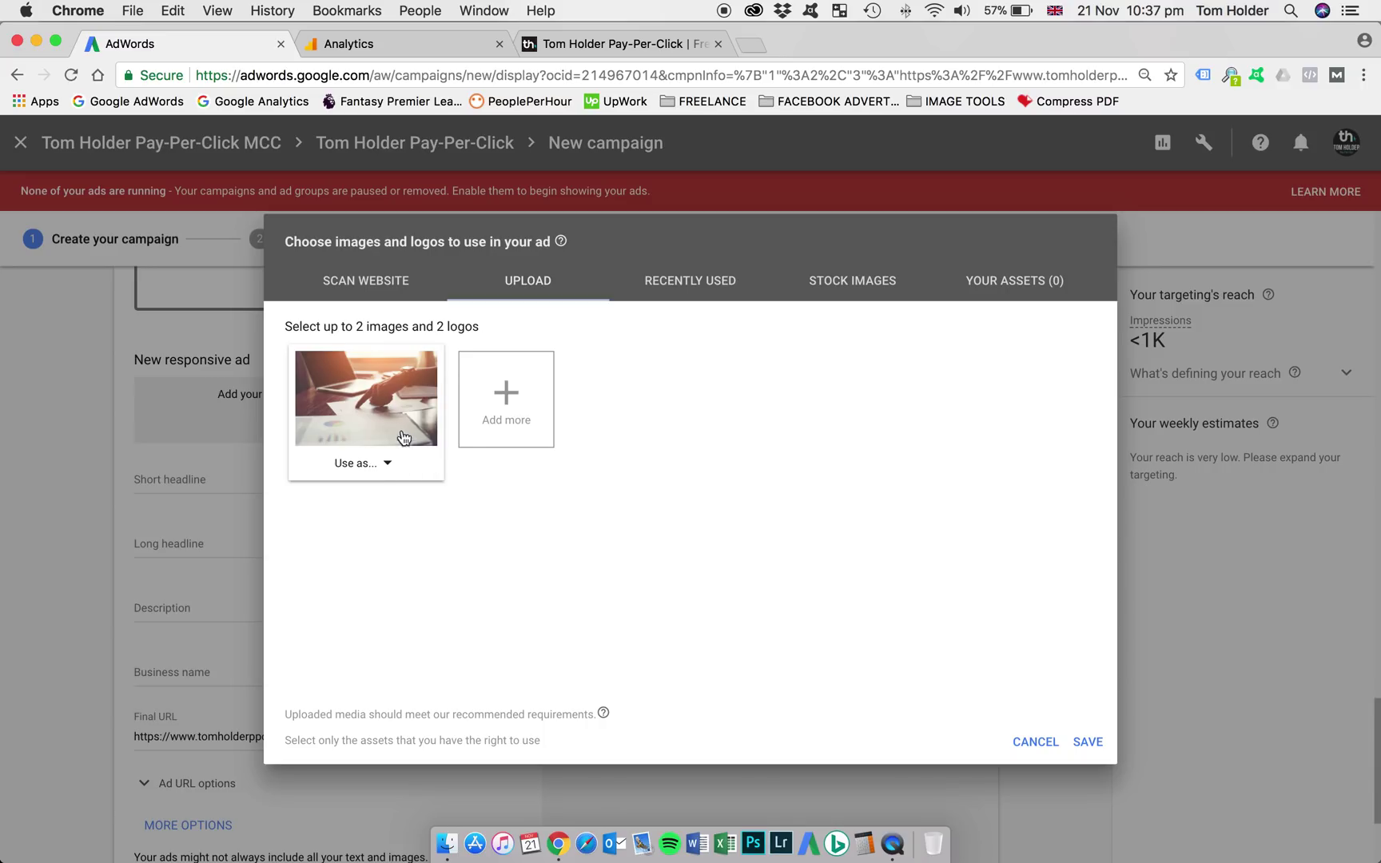
left_click(362, 466)
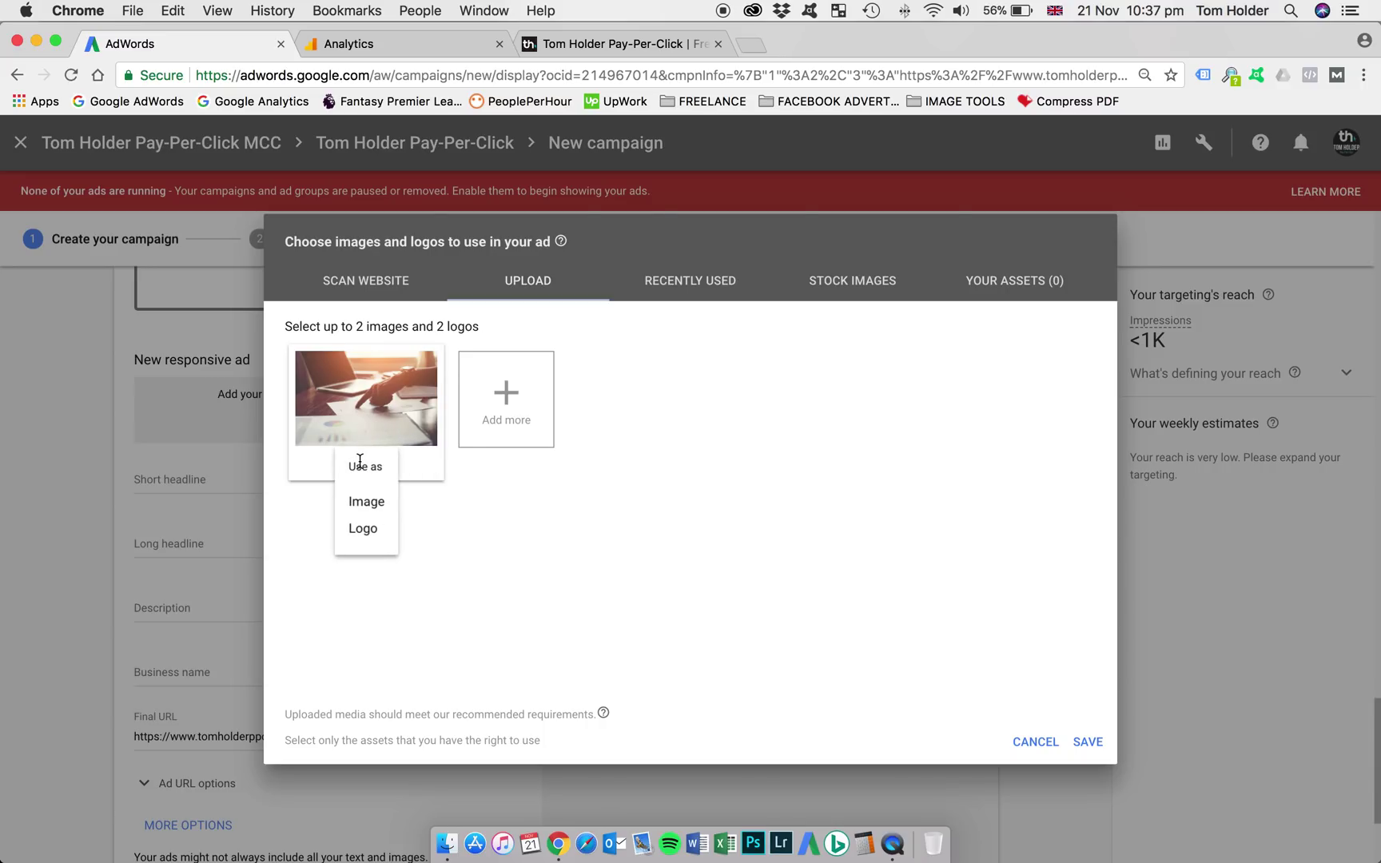
left_click(368, 502)
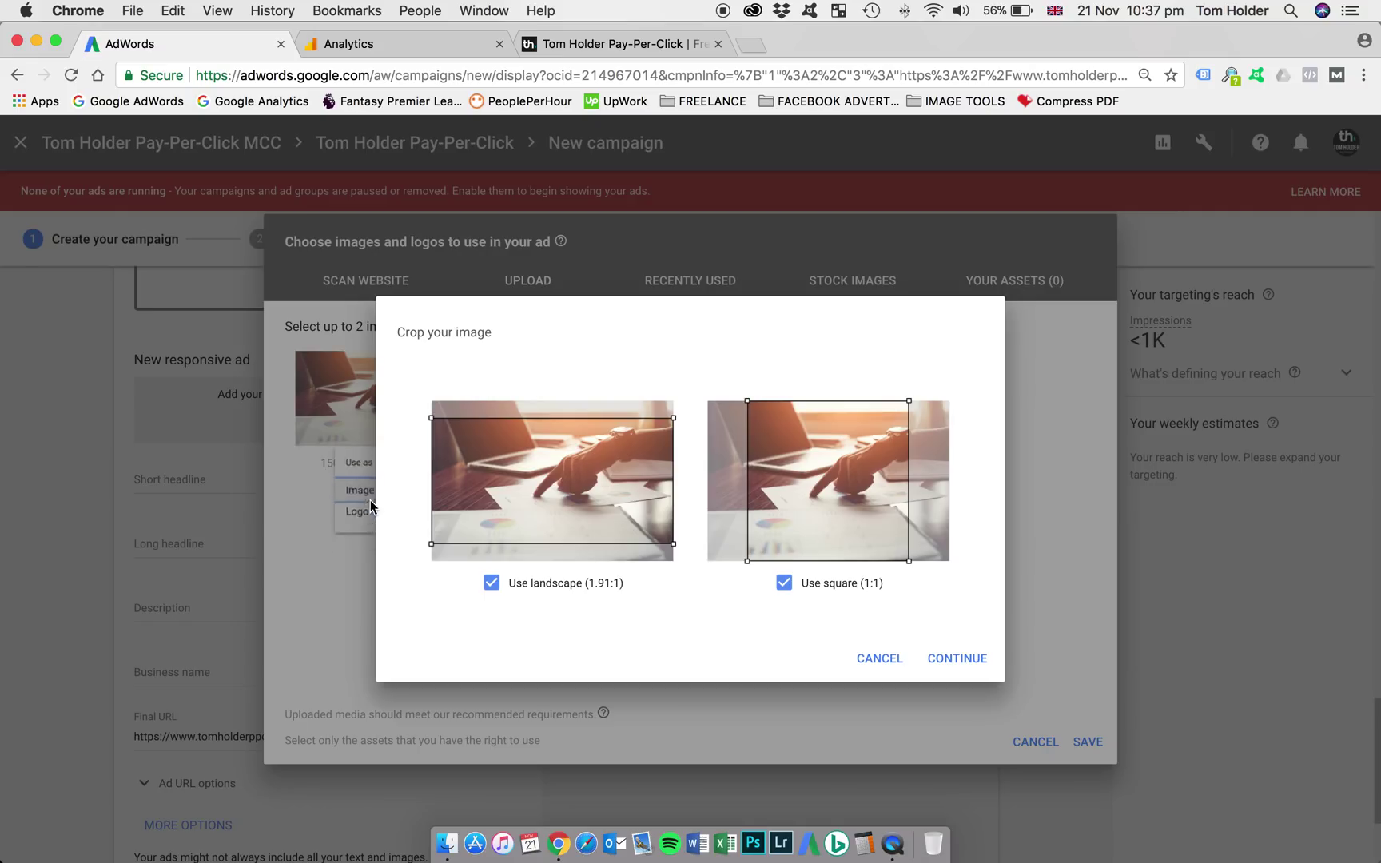
left_click_drag(552, 491, 552, 483)
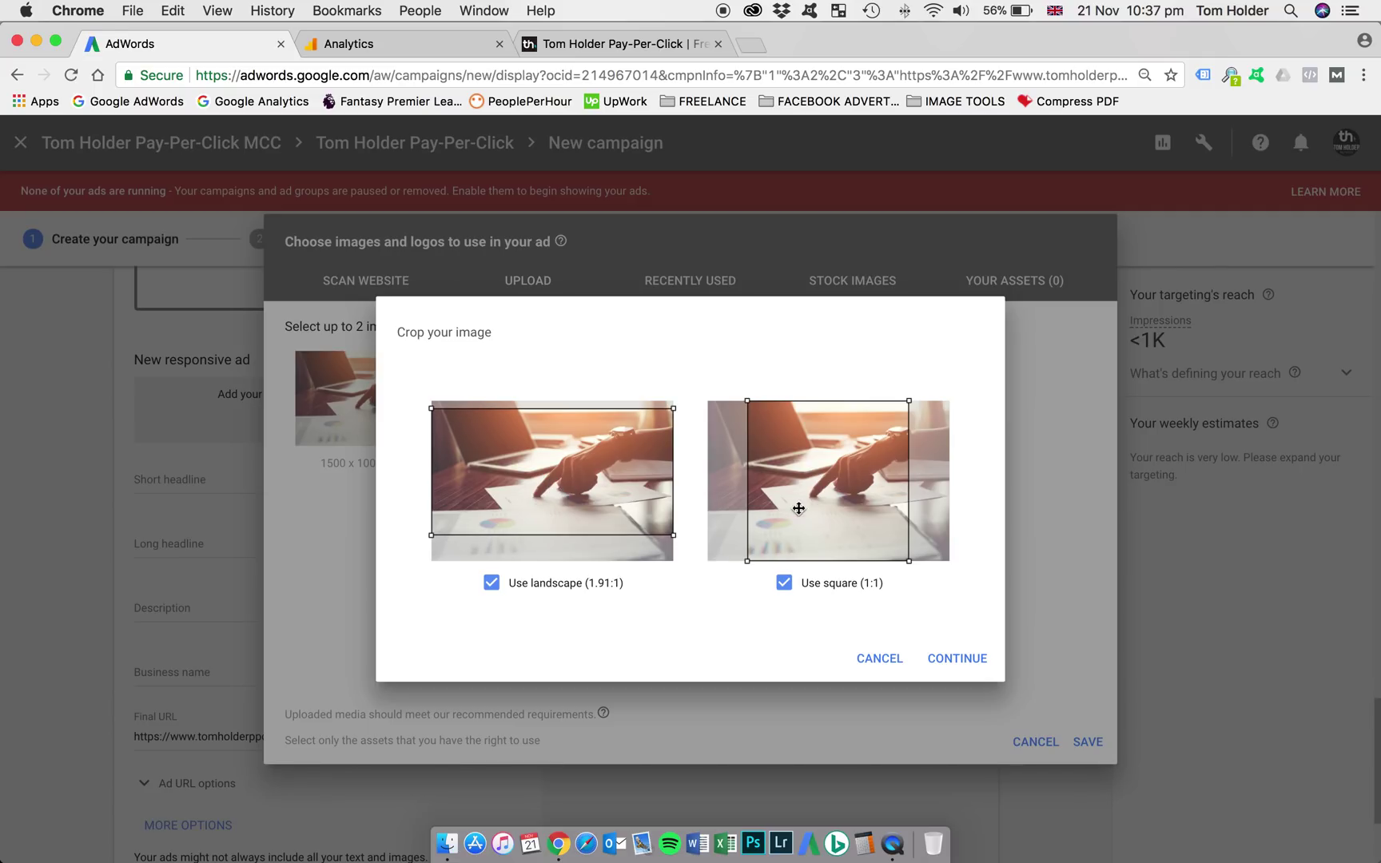
left_click_drag(809, 502, 775, 498)
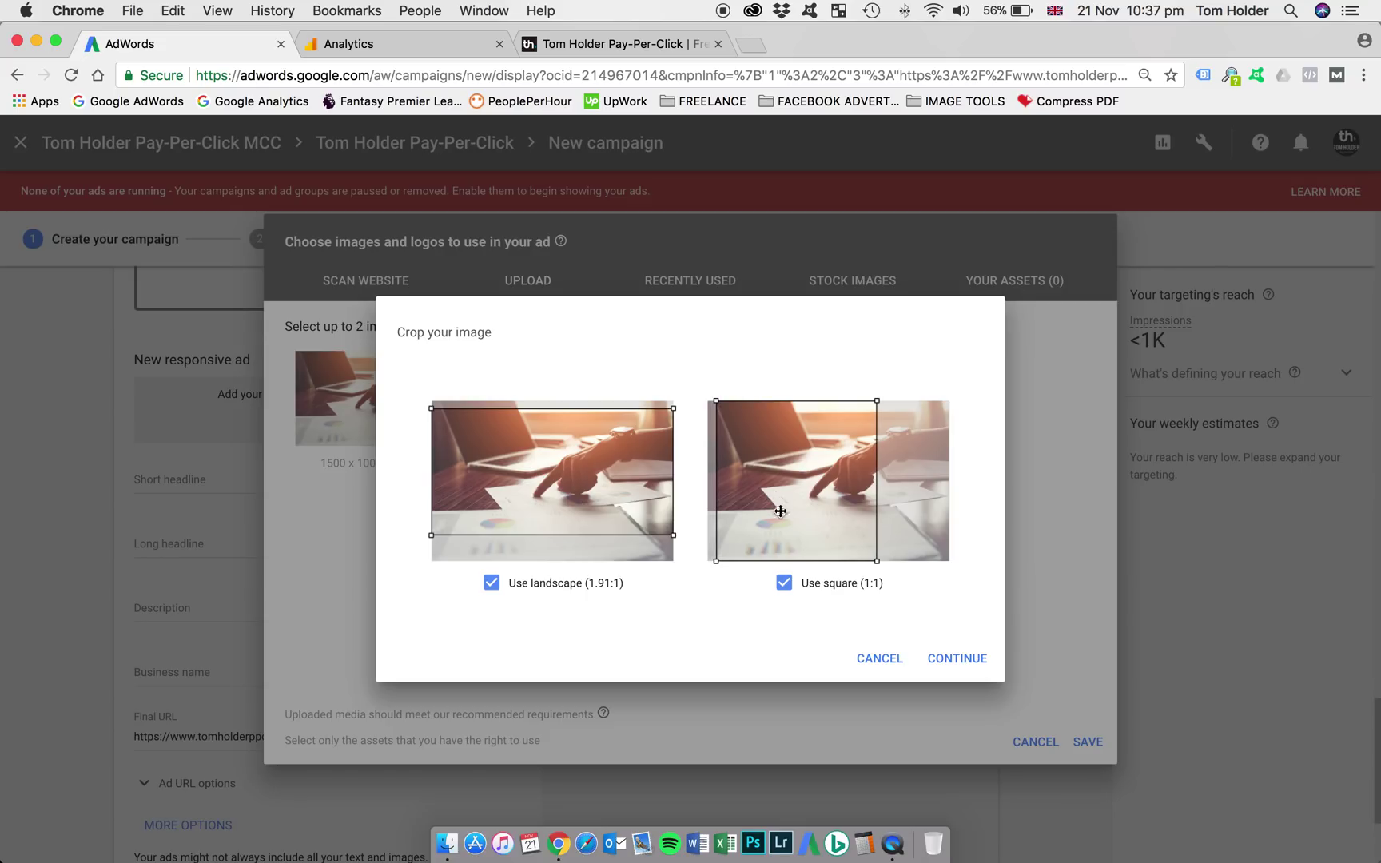
left_click(962, 657)
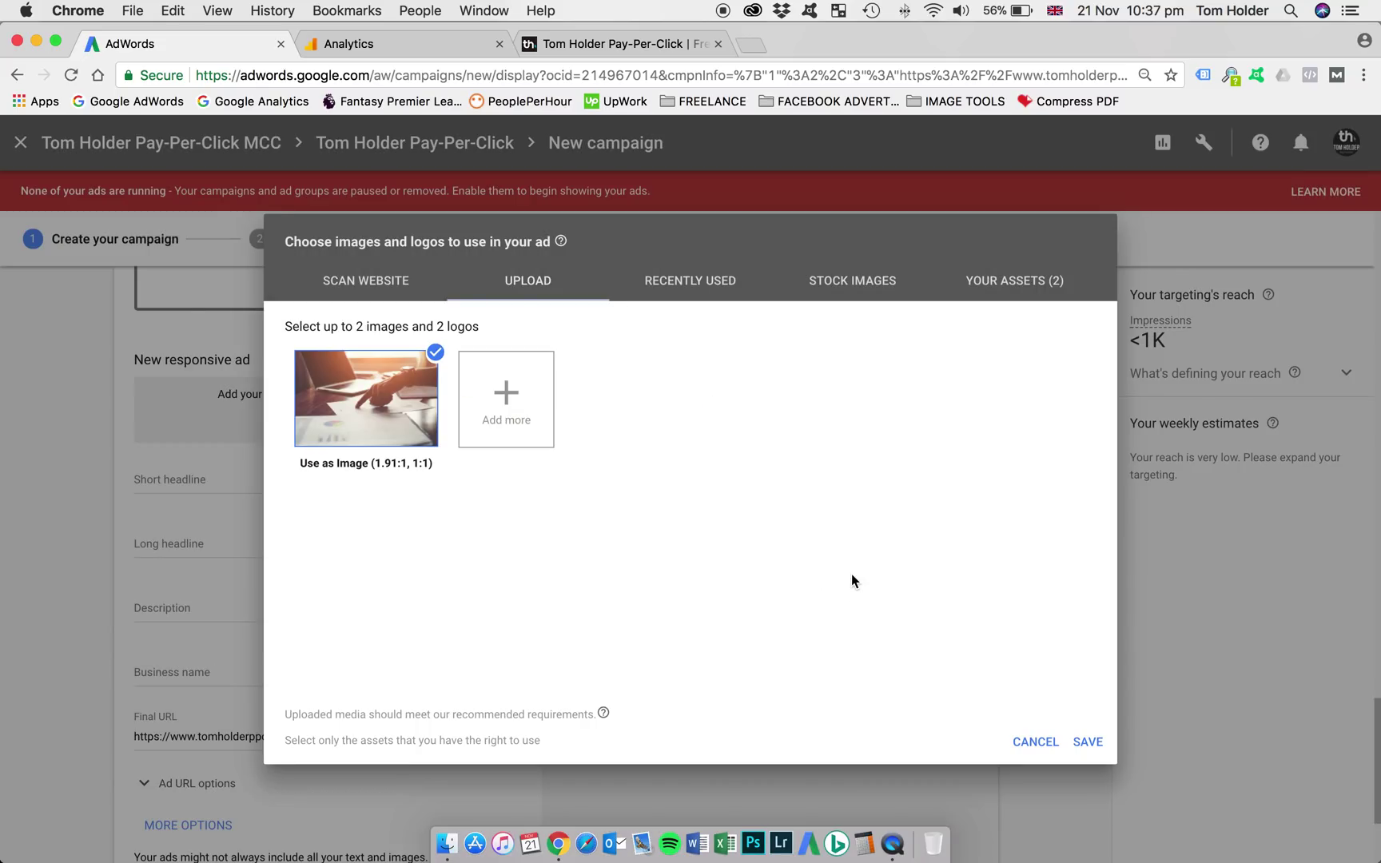
Upload the th logo from the WEBSITE & BRANDING folder and use it as the 1:1 logo.
left_click(511, 398)
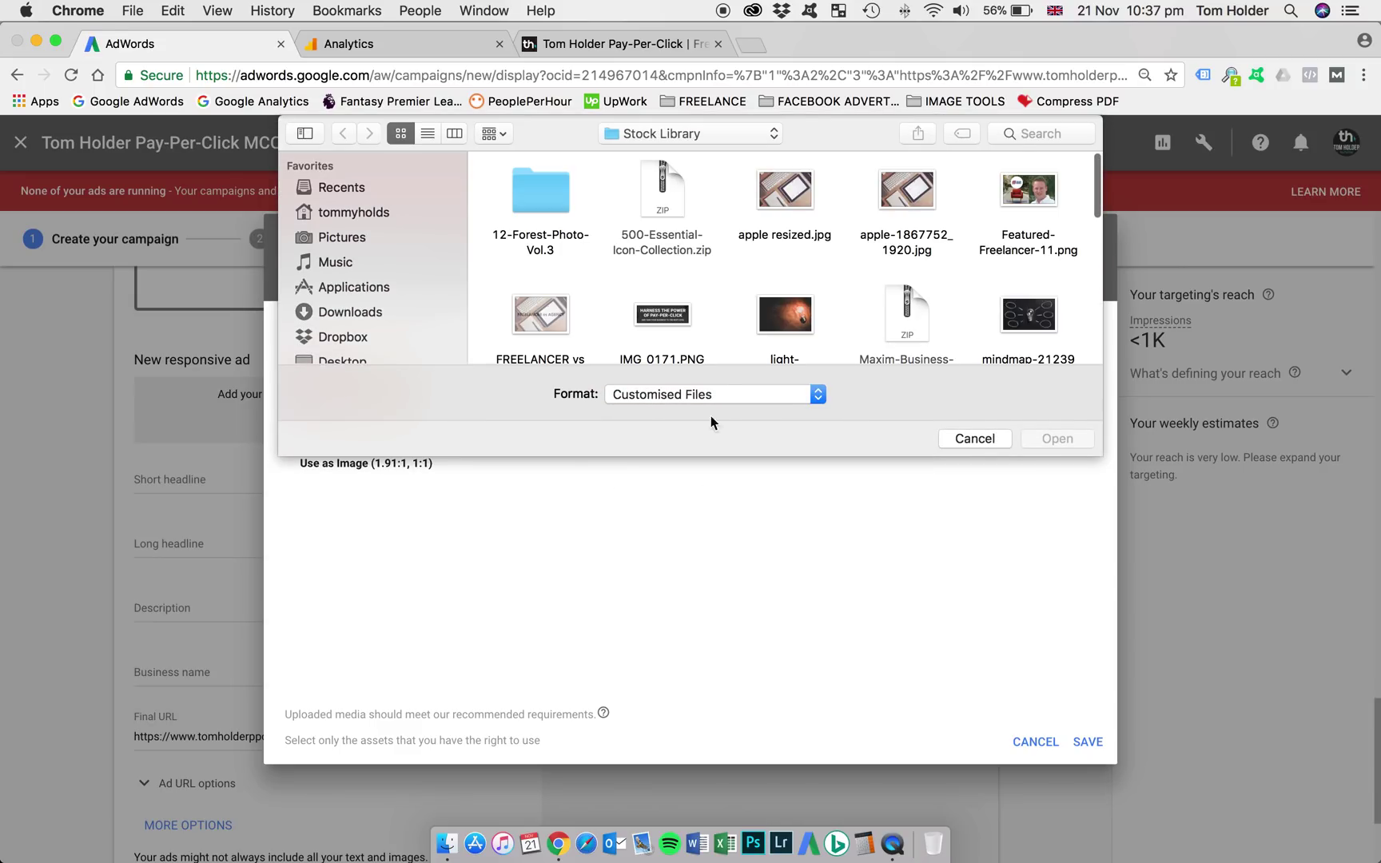
left_click(711, 136)
left_click(714, 151)
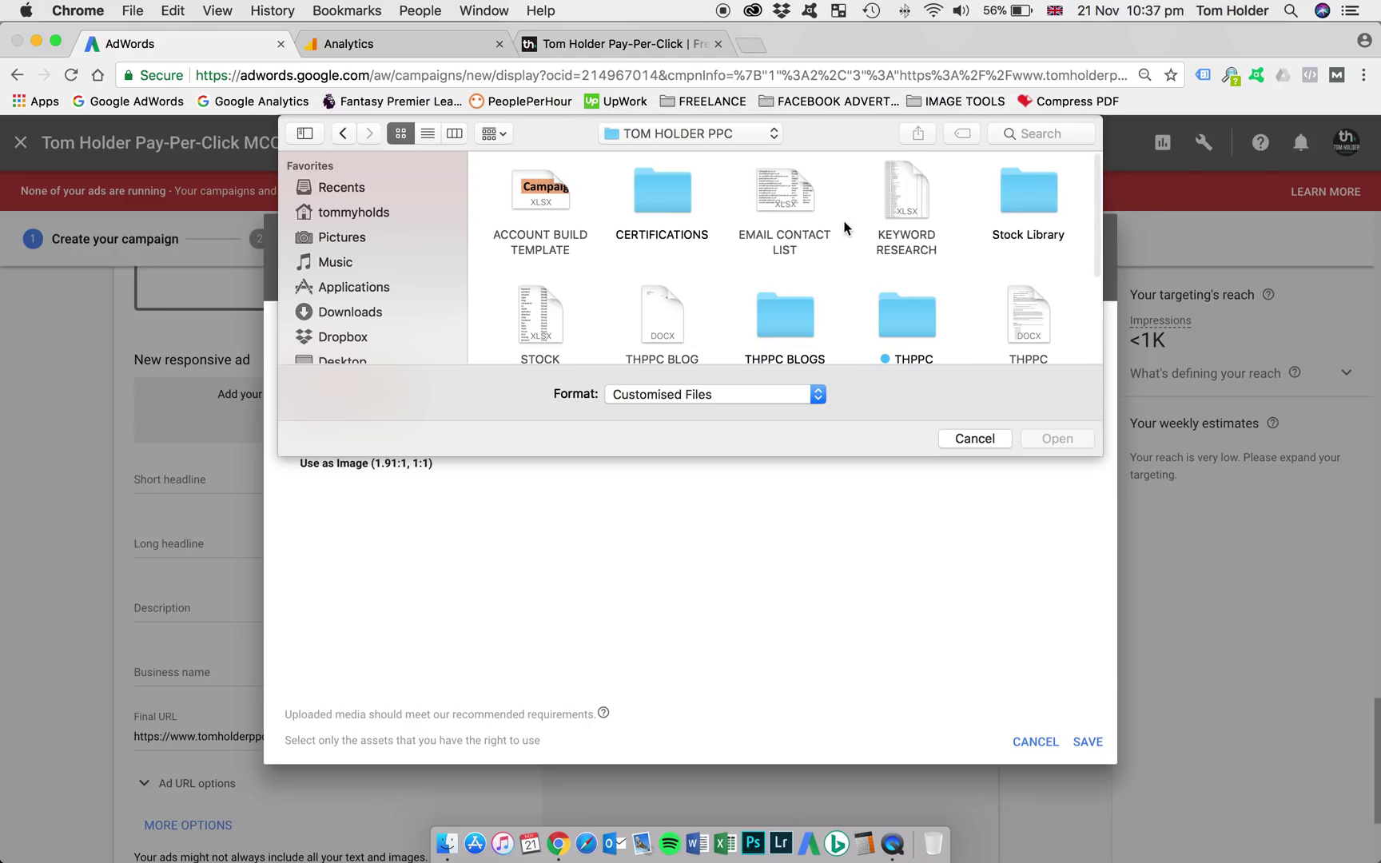
scroll(909, 317, "down", 3)
double_click(909, 283)
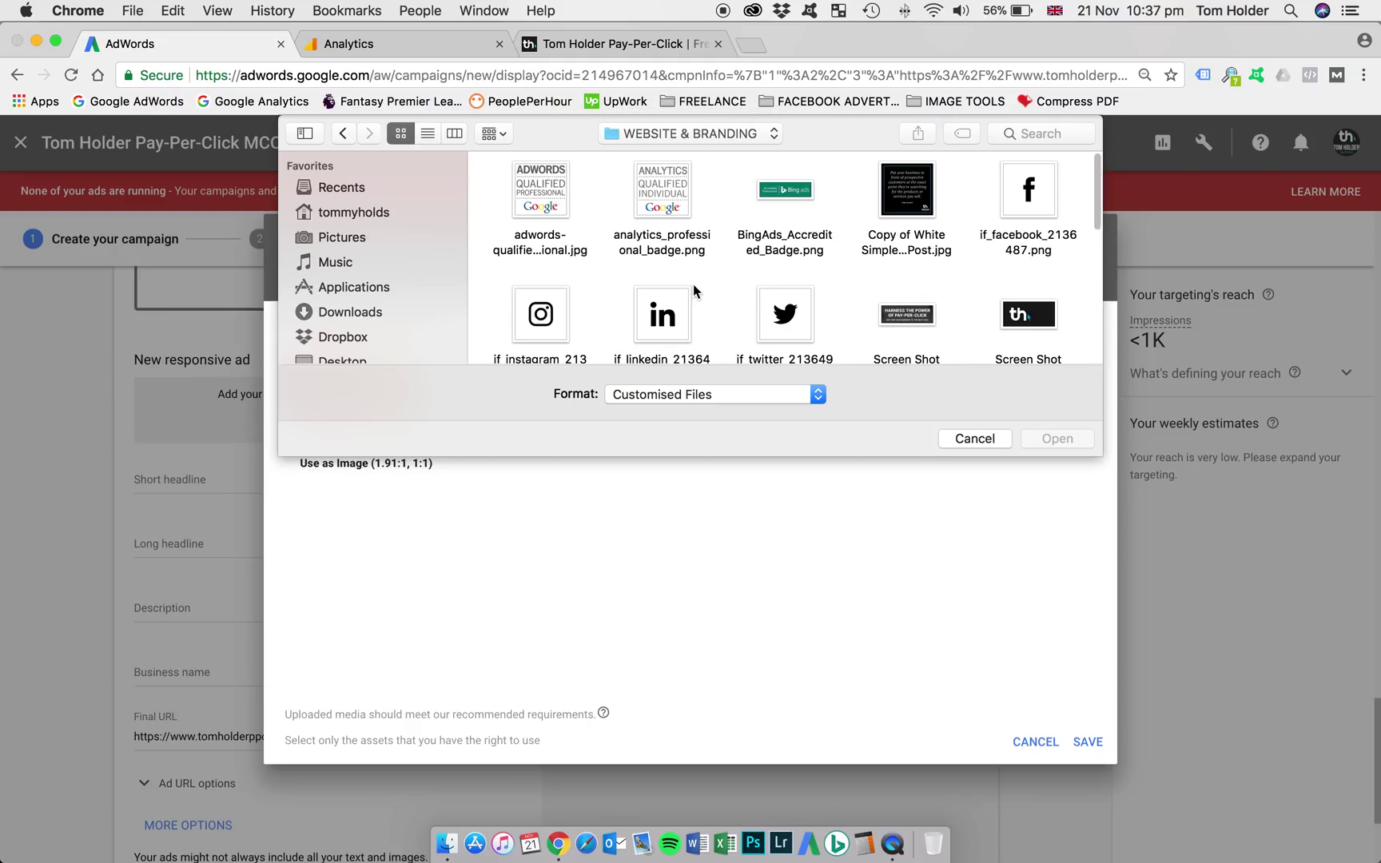
scroll(694, 286, "down", 3)
double_click(663, 309)
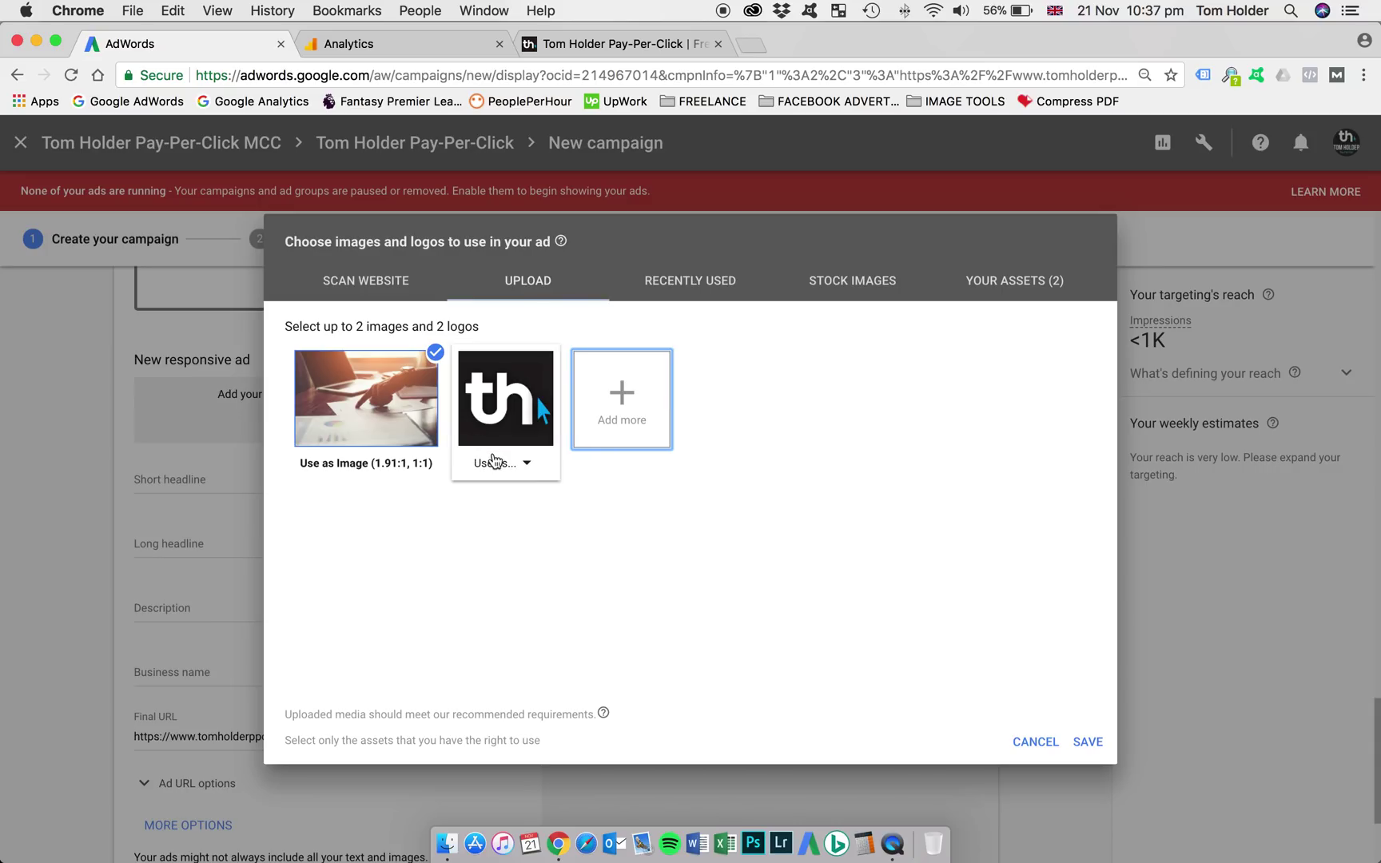
left_click(494, 462)
left_click(497, 524)
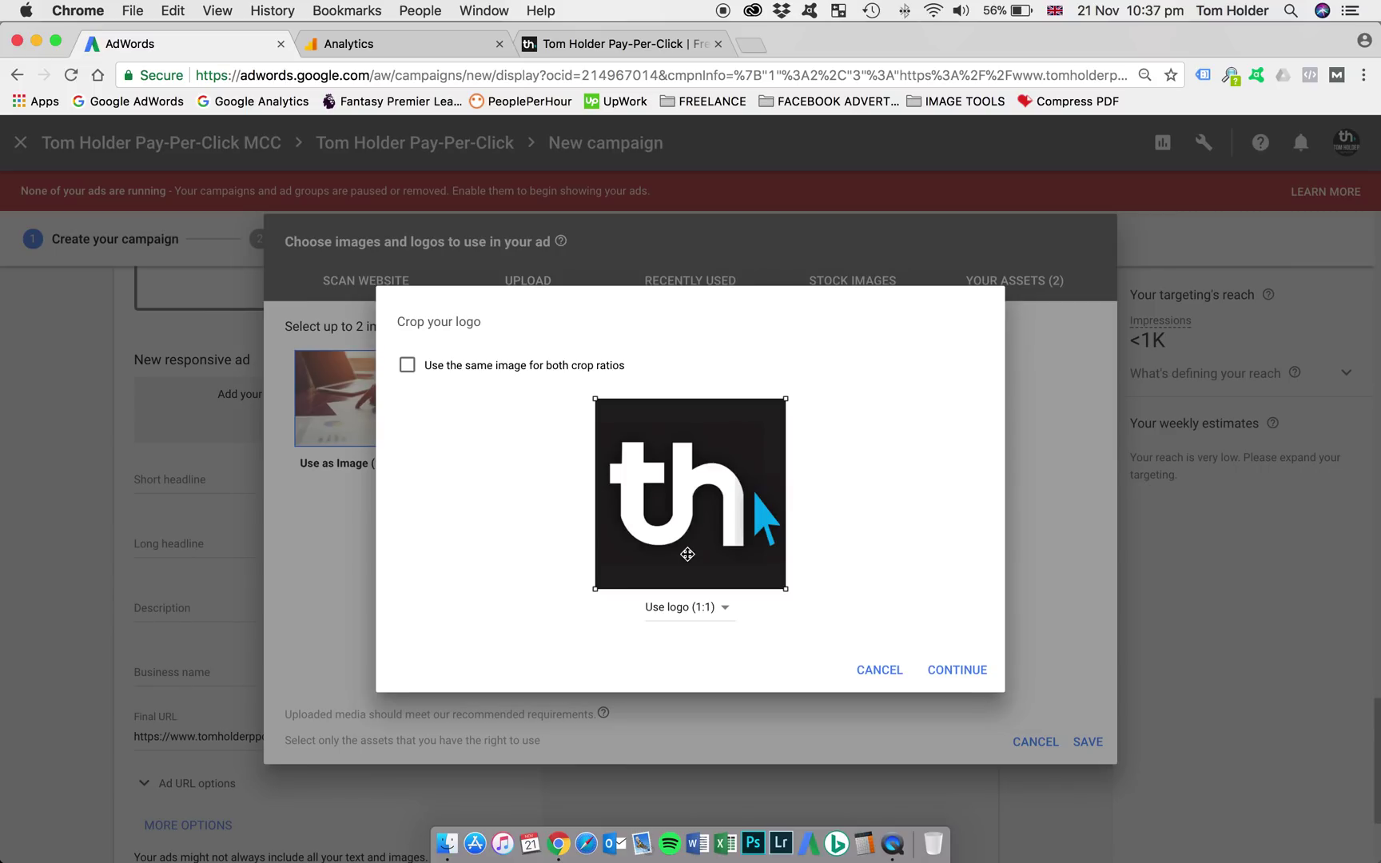
left_click(959, 671)
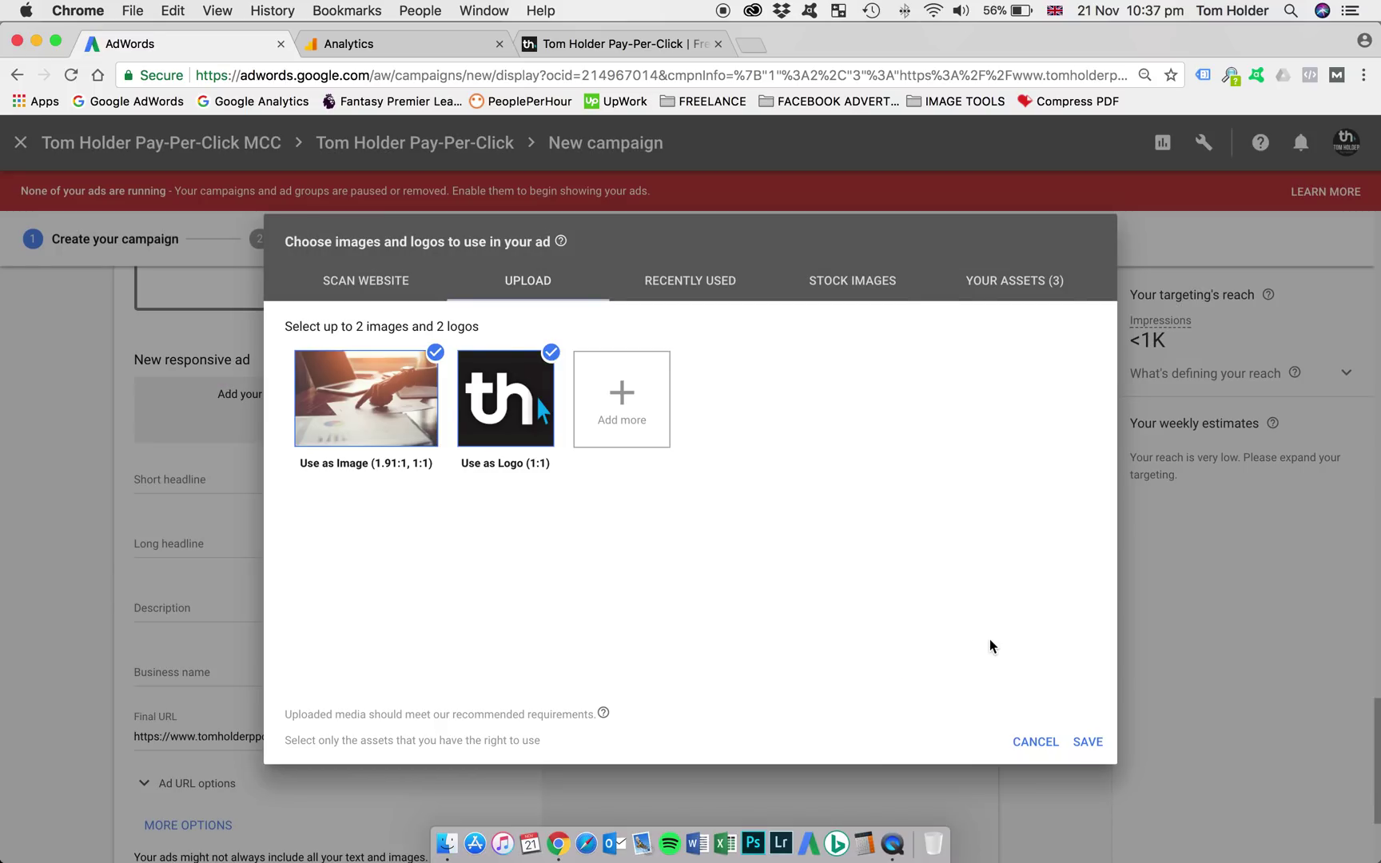
Save the photo and th logo to the ad, then cycle through its preview formats.
left_click(1089, 744)
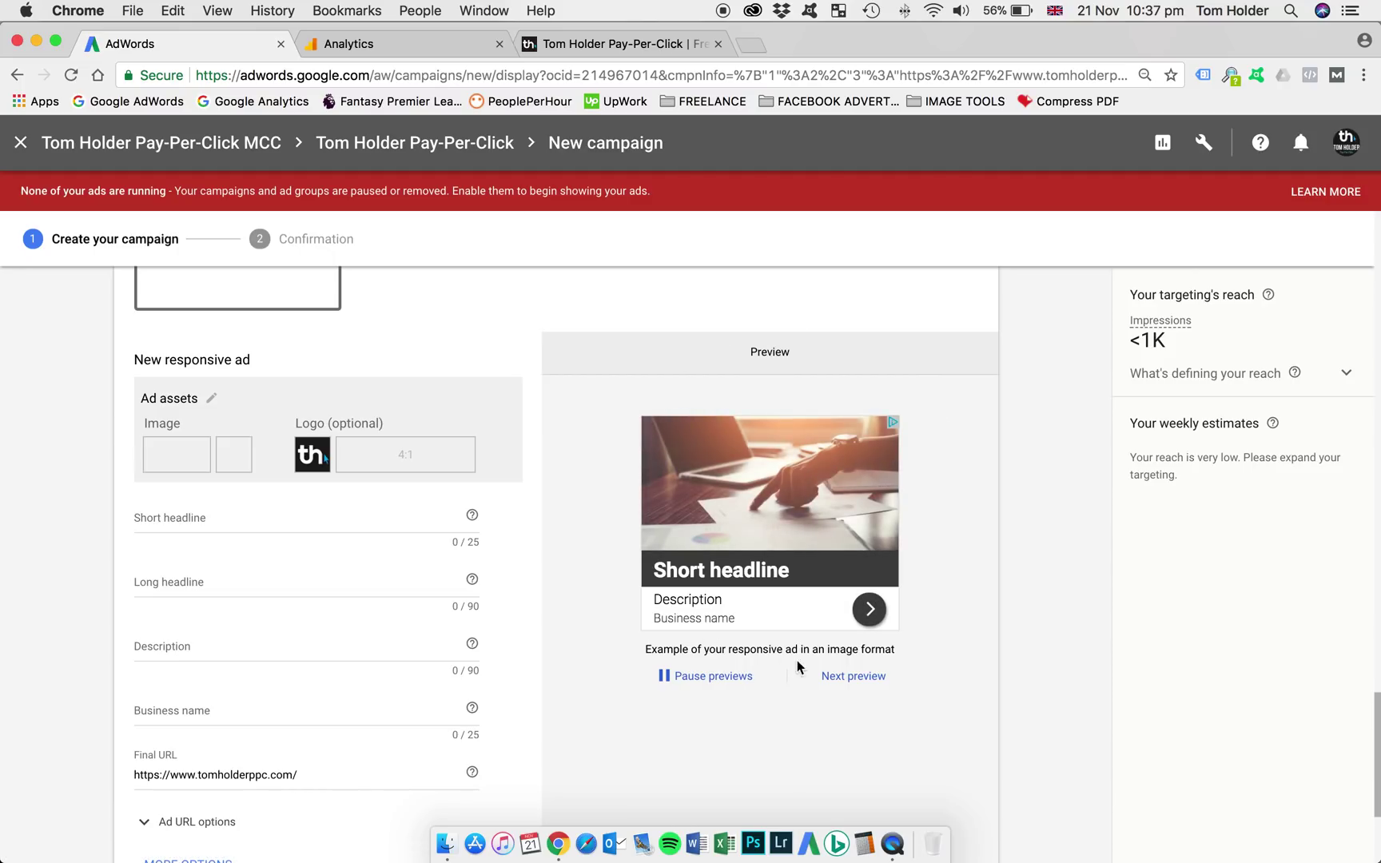
left_click(854, 683)
left_click(862, 684)
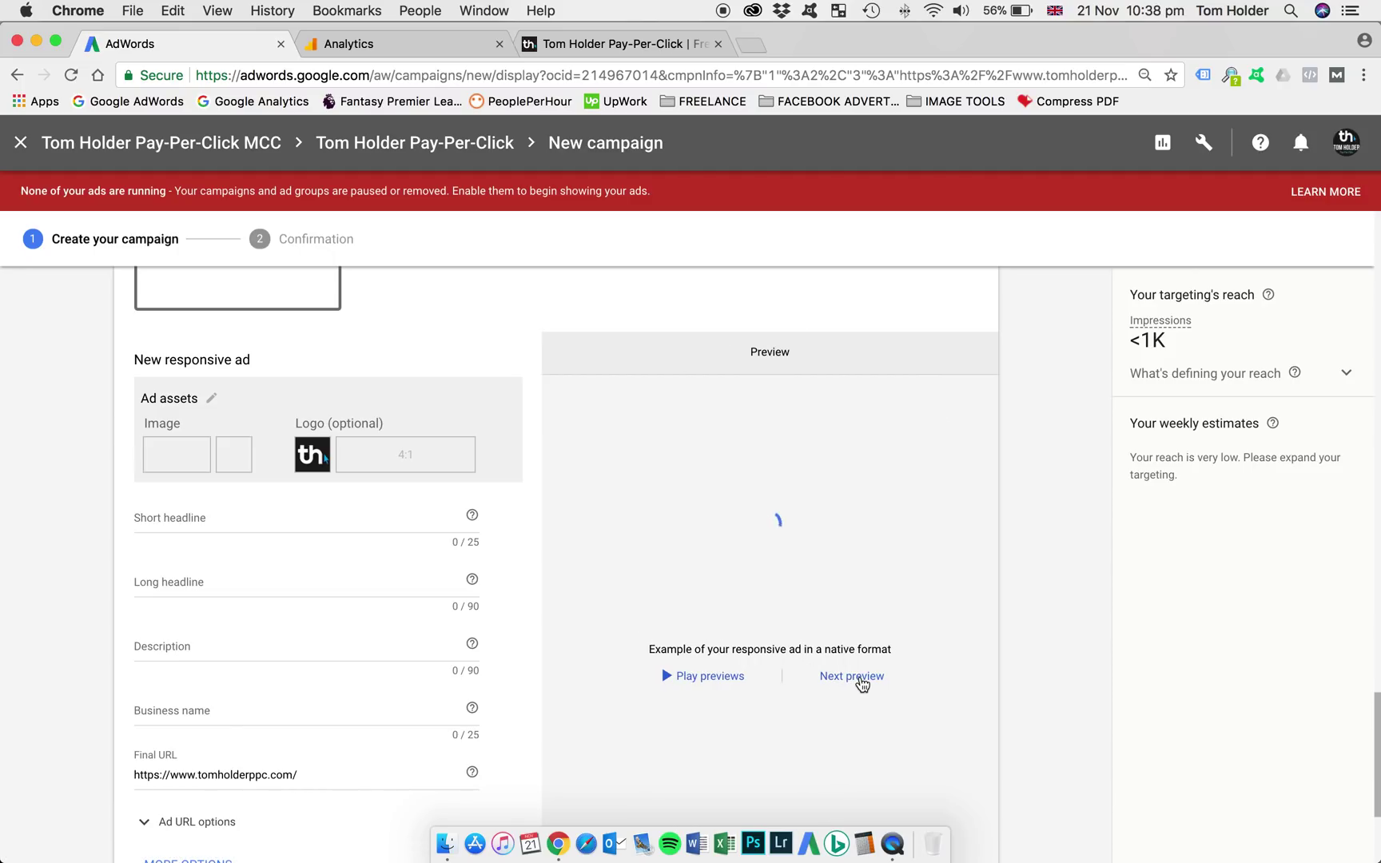
left_click(862, 683)
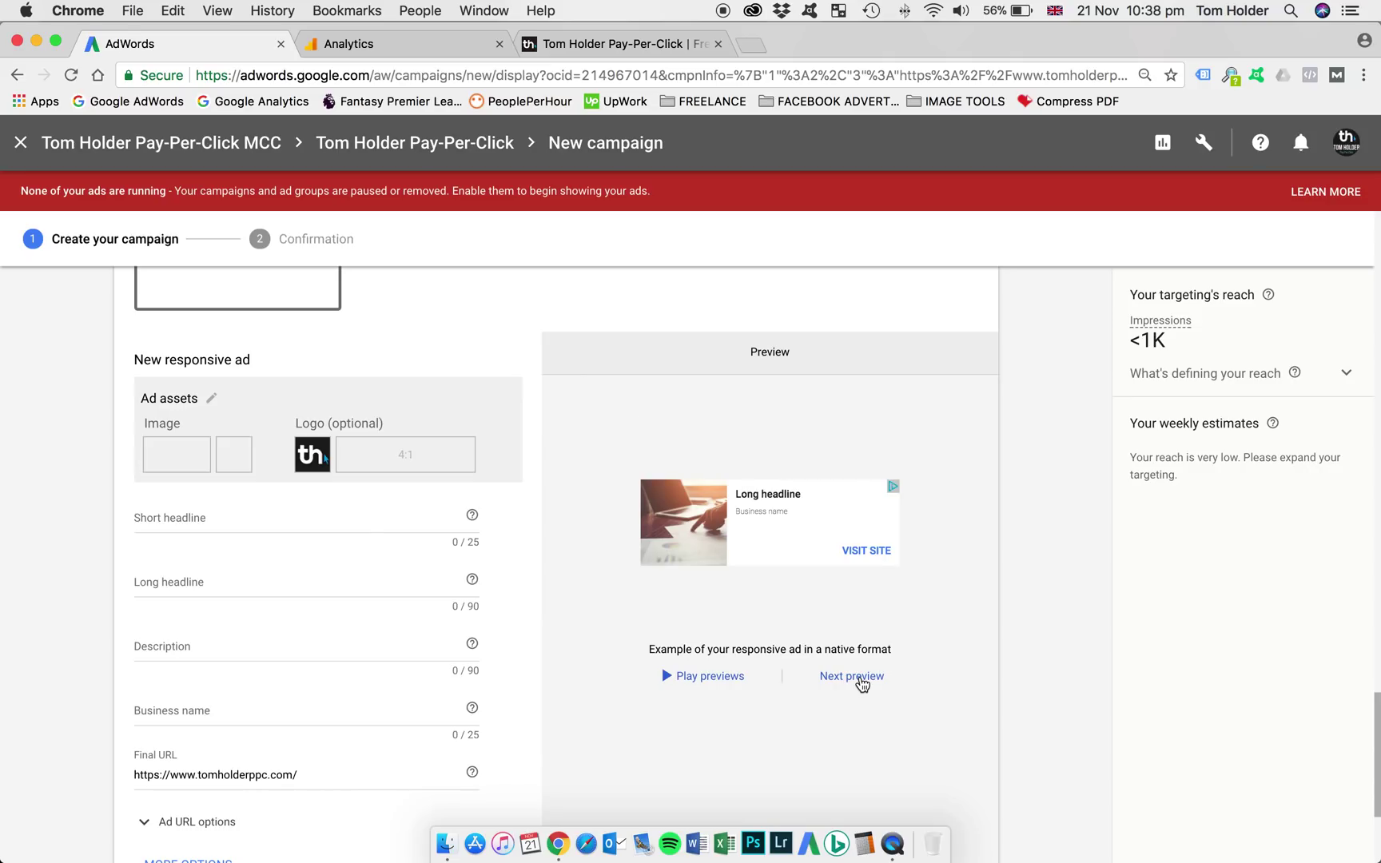
left_click(862, 684)
left_click(862, 683)
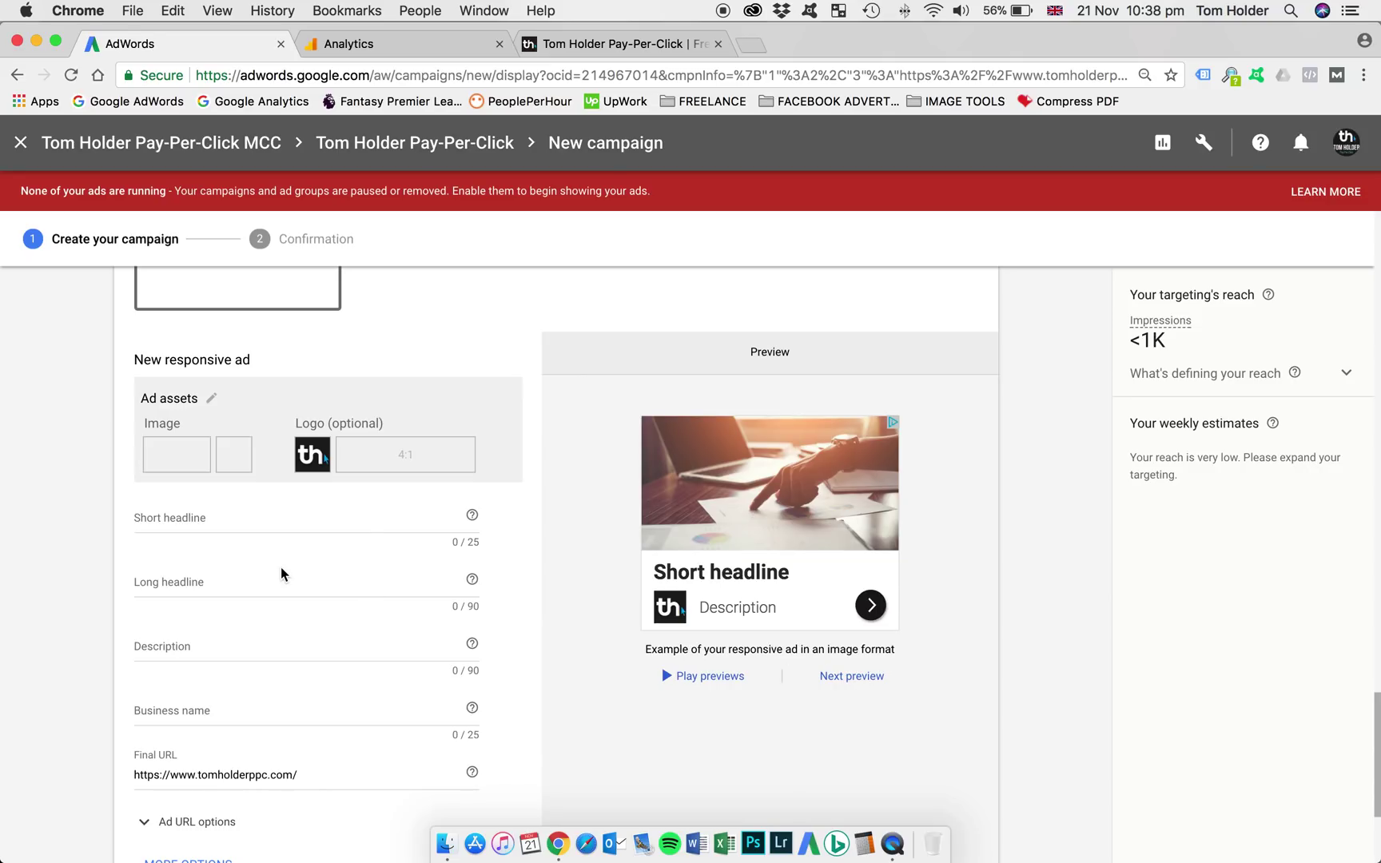
left_click(248, 524)
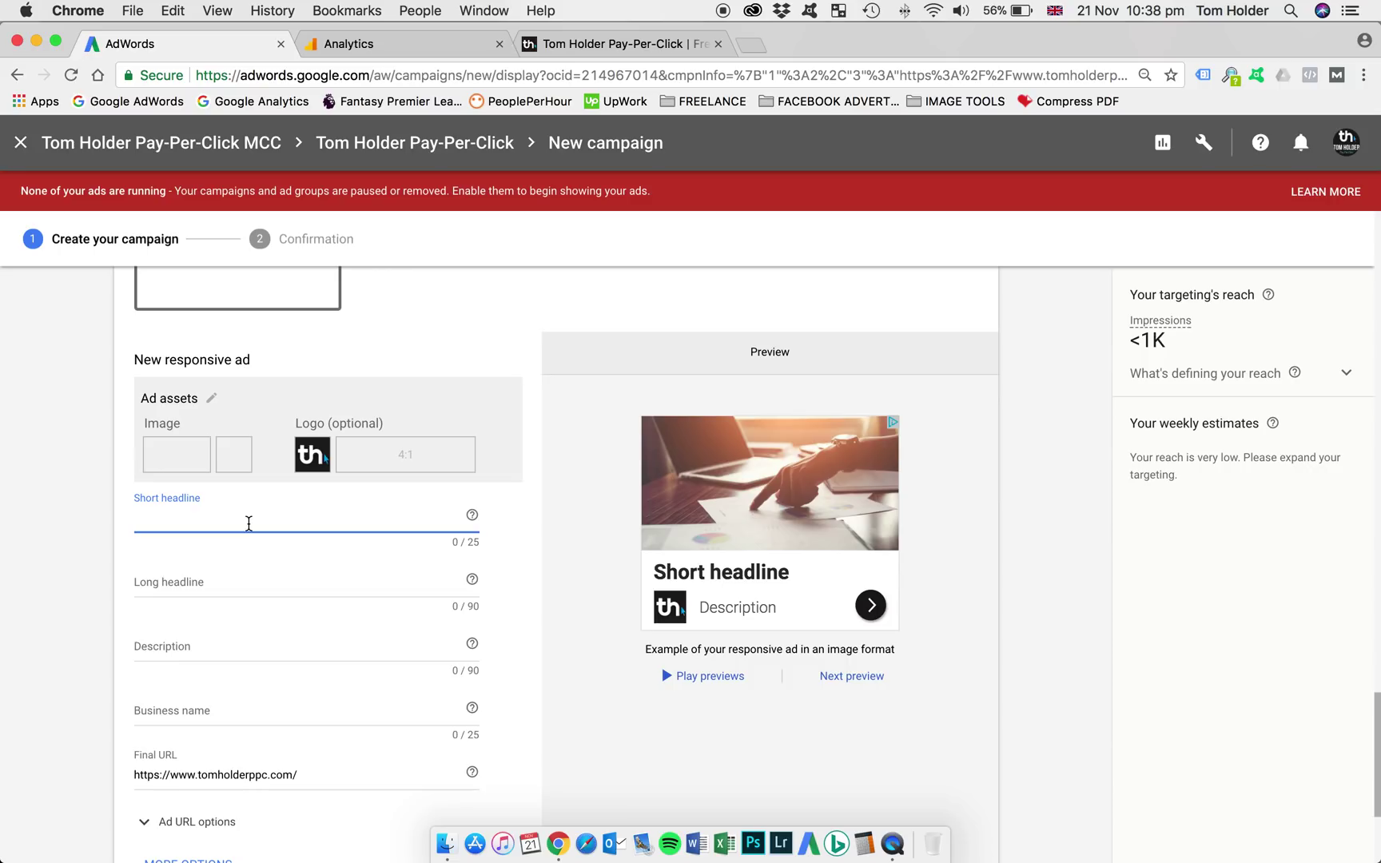
scroll(249, 523, "down", 1)
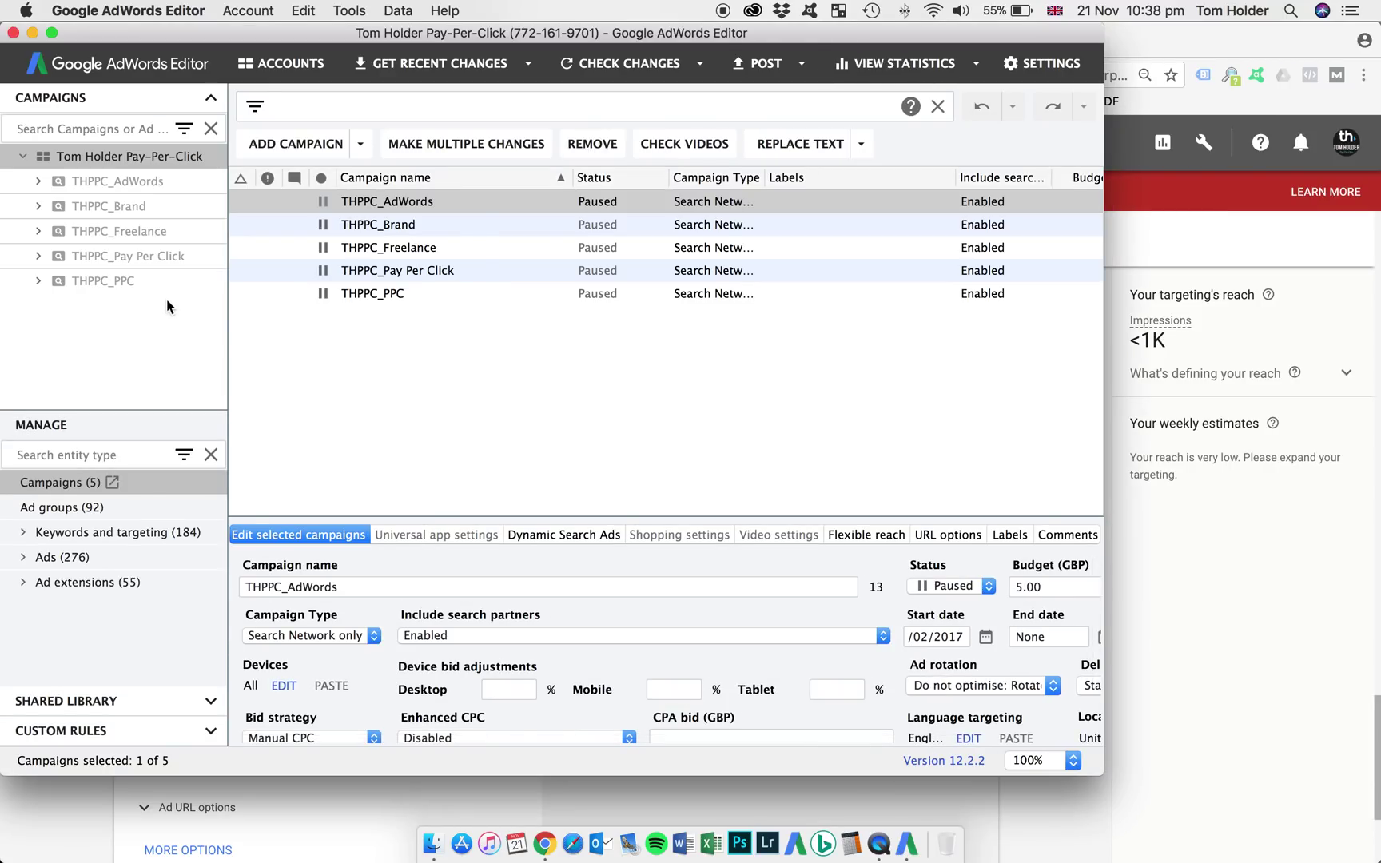
In AdWords Editor, show THPPC_Brand's expanded text ads and select the first ad's Headline 1.
left_click(38, 206)
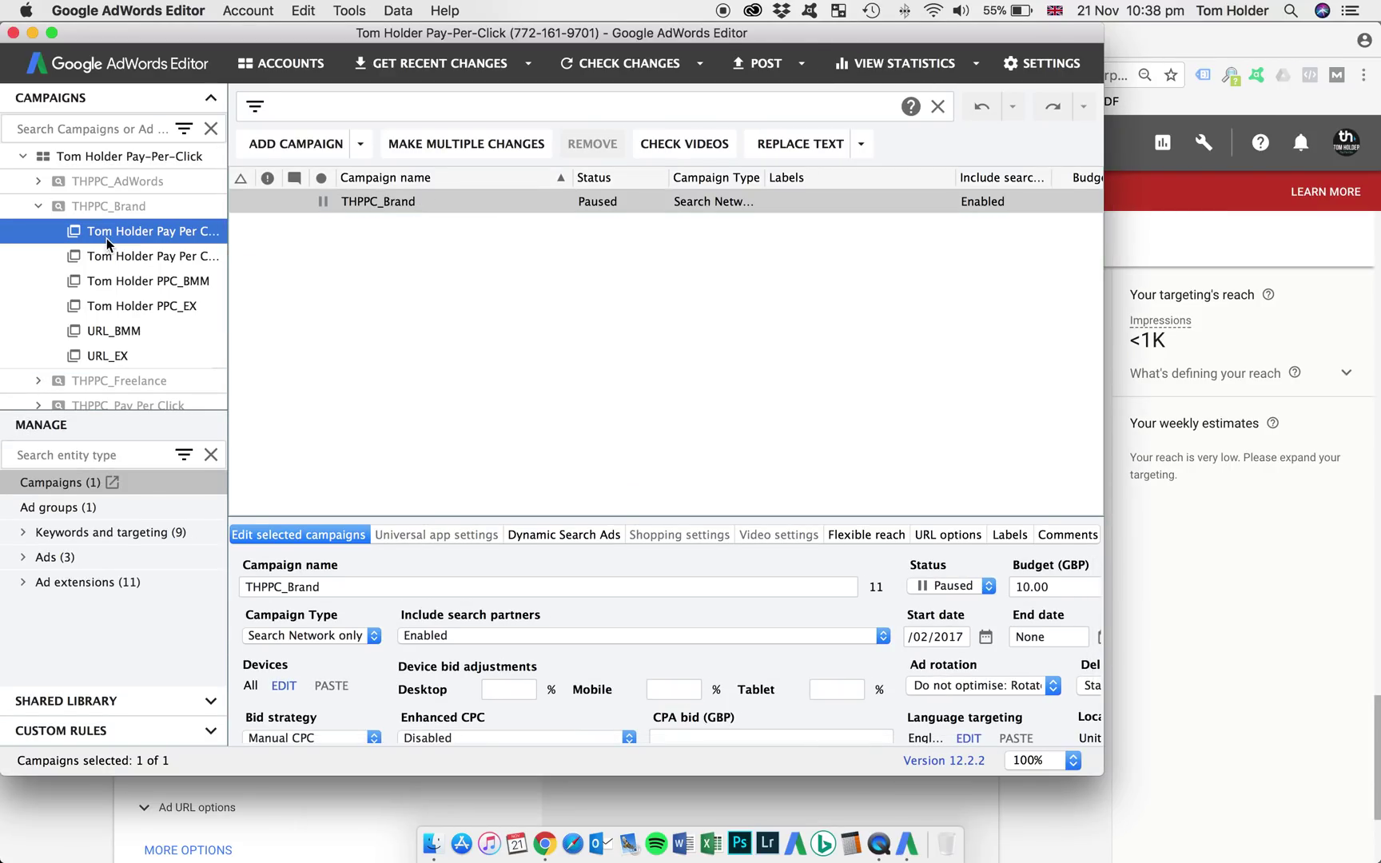
left_click(78, 536)
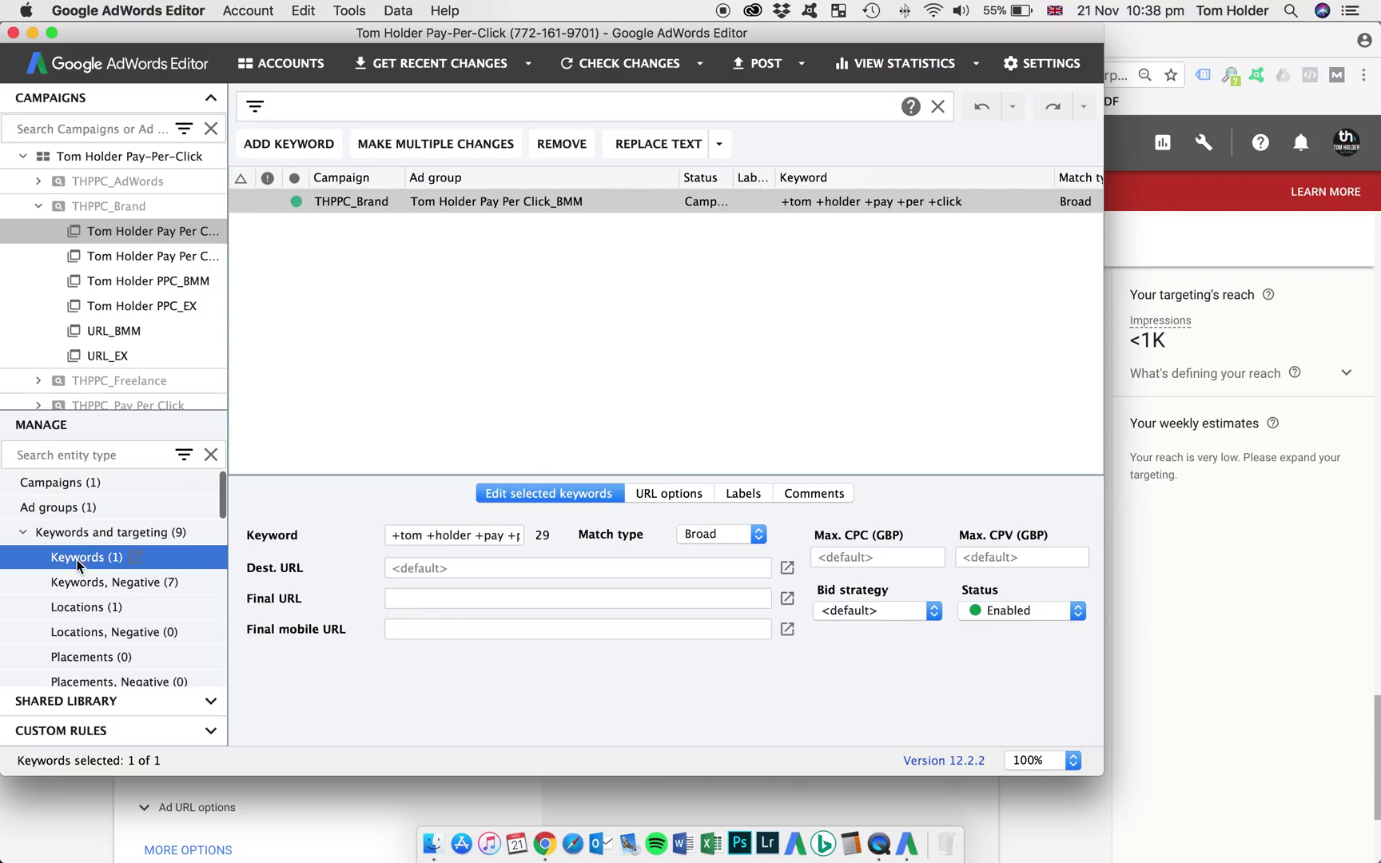
left_click(21, 534)
left_click(50, 557)
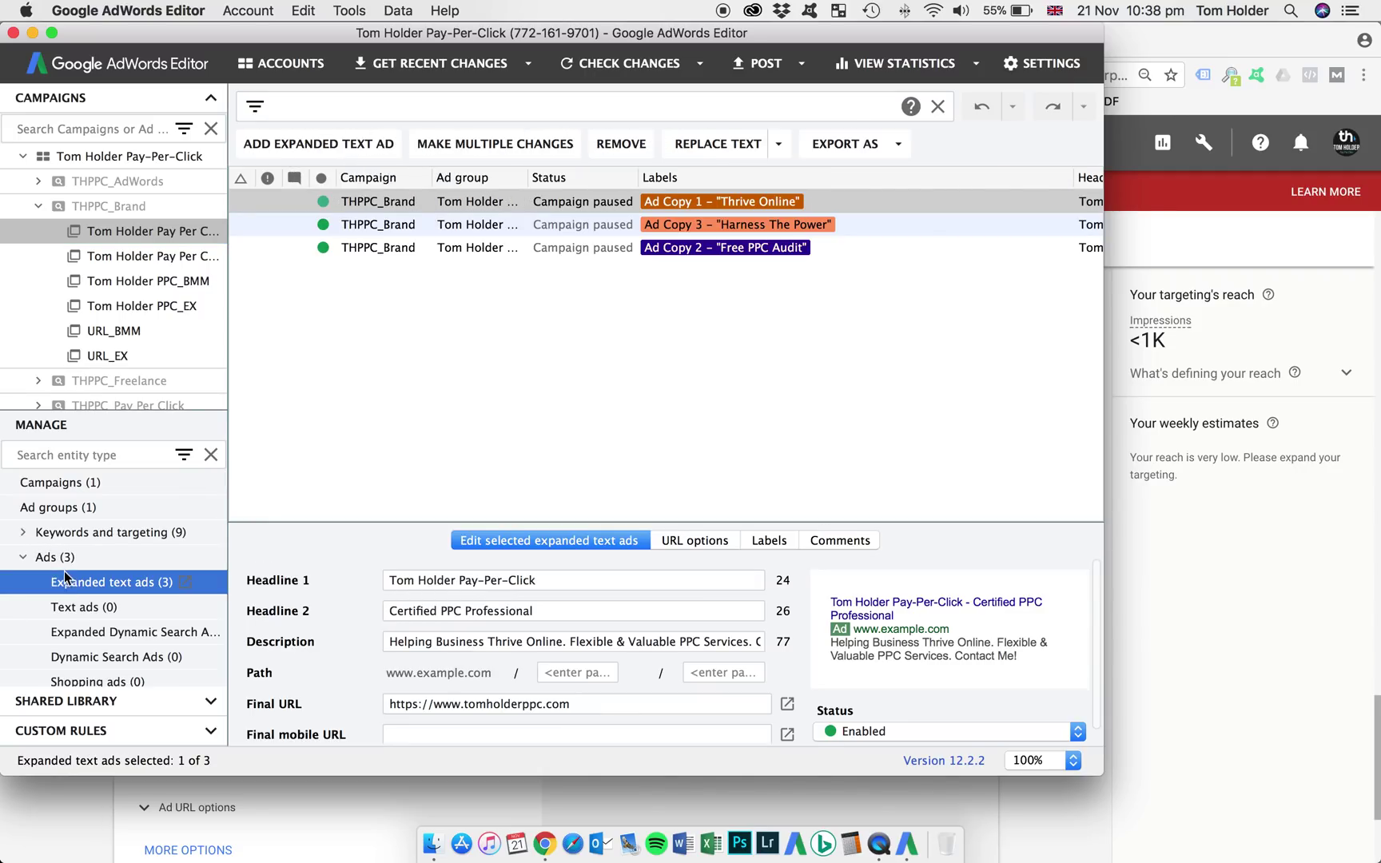
scroll(665, 334, "right", 10)
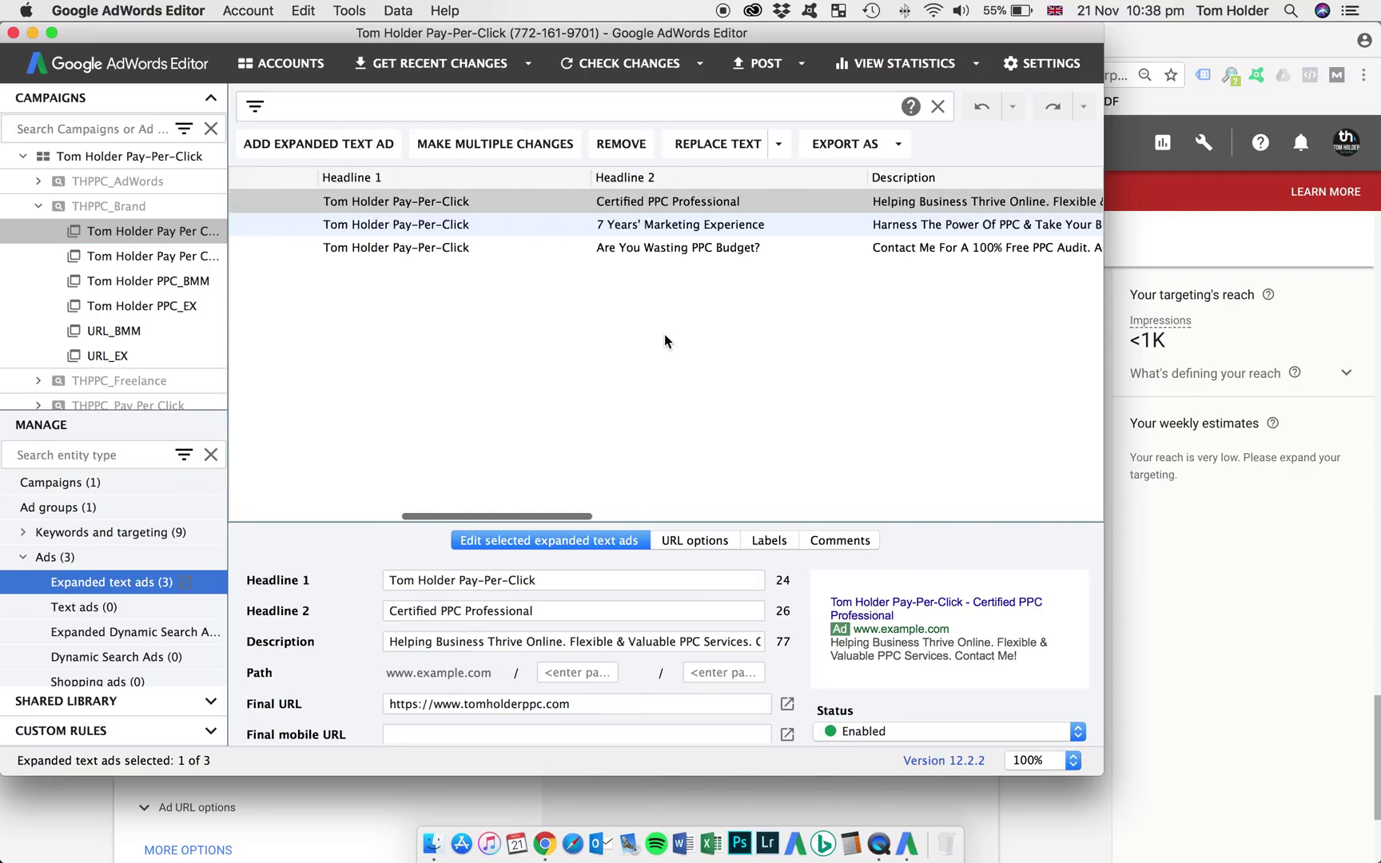
scroll(665, 334, "left", 6)
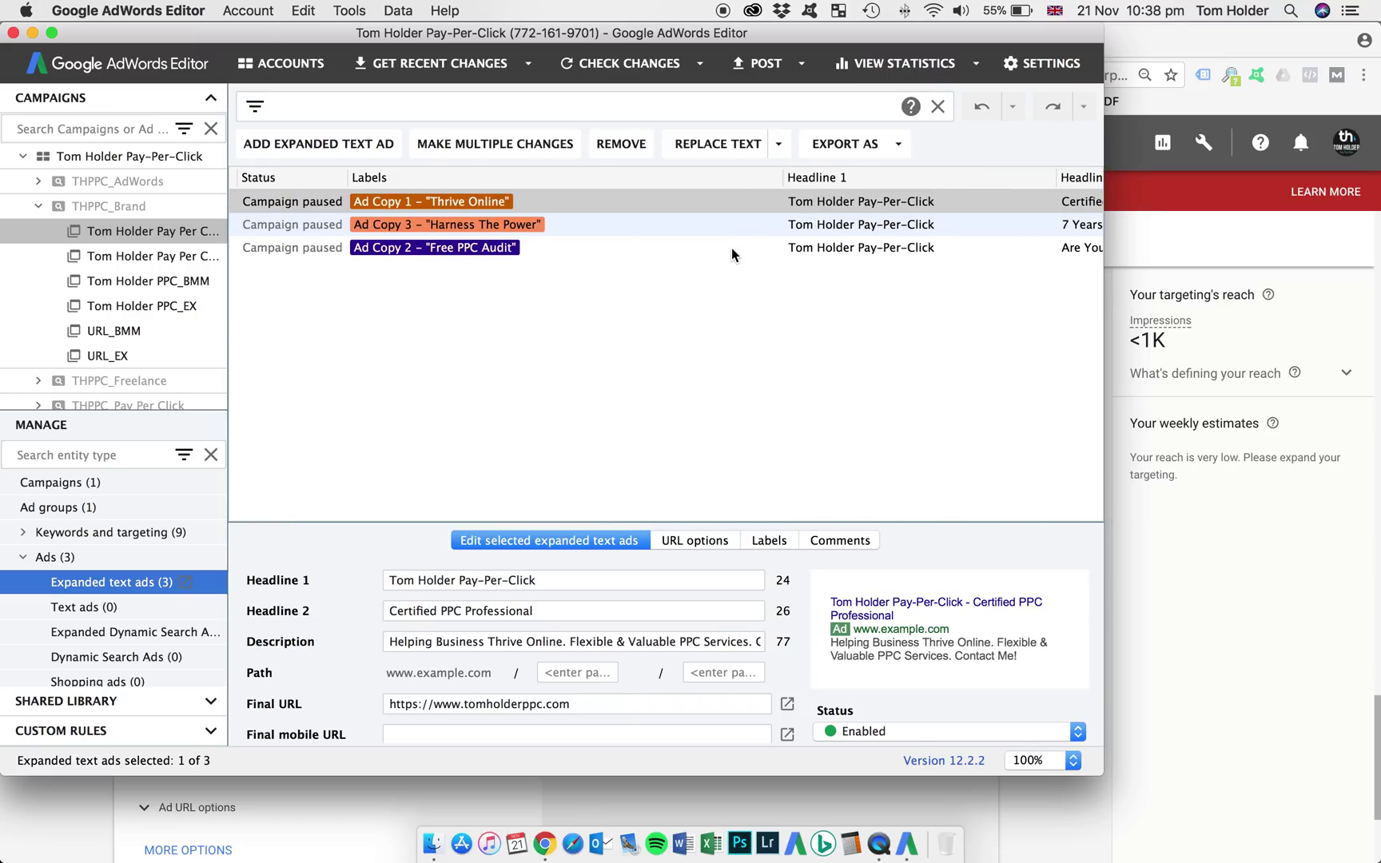
scroll(735, 249, "right", 5)
double_click(737, 201)
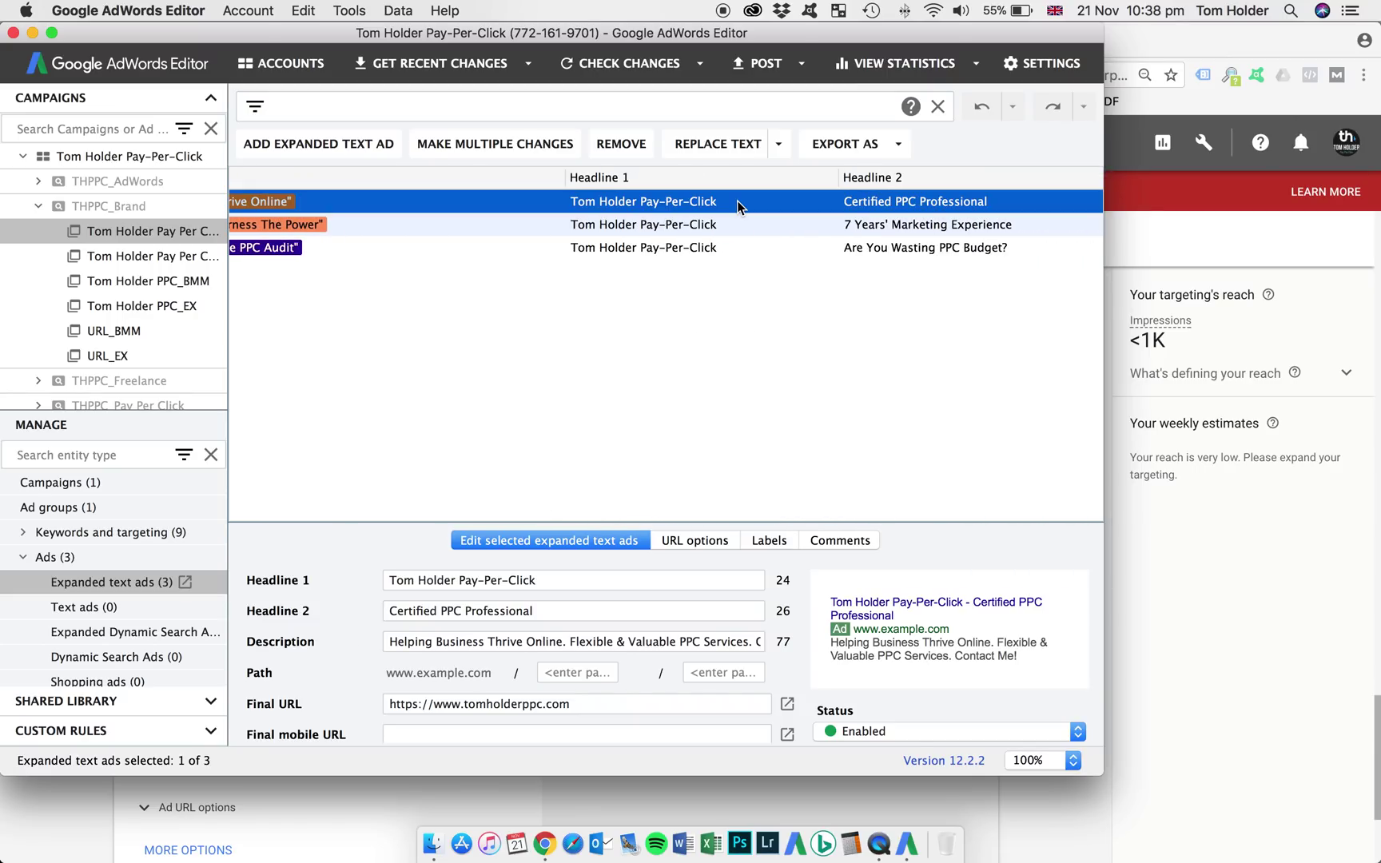
left_click(563, 585)
key("super+c")
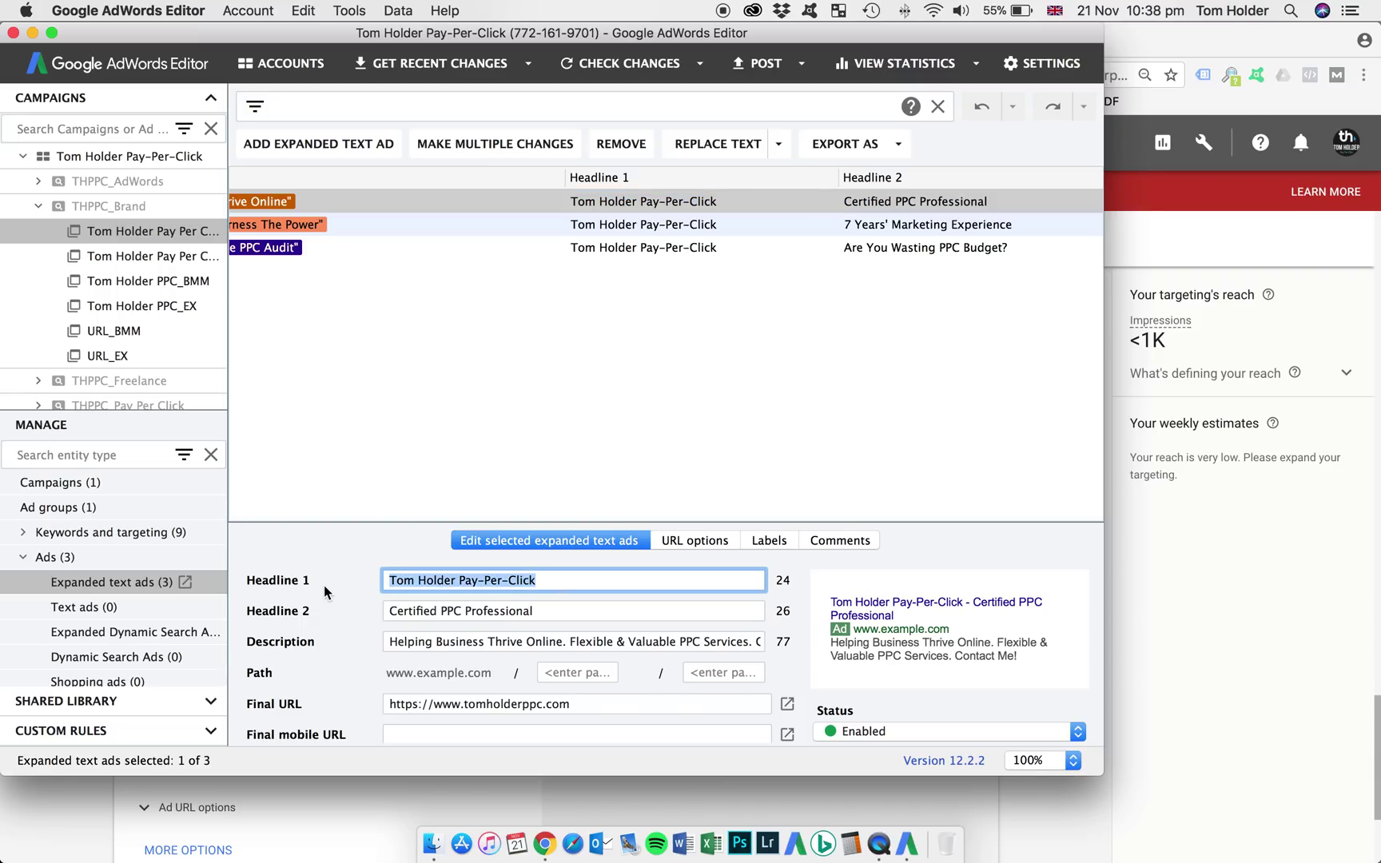
left_click(1188, 652)
Paste the copied brand headline as the short headline and start the long headline with it.
left_click(231, 511)
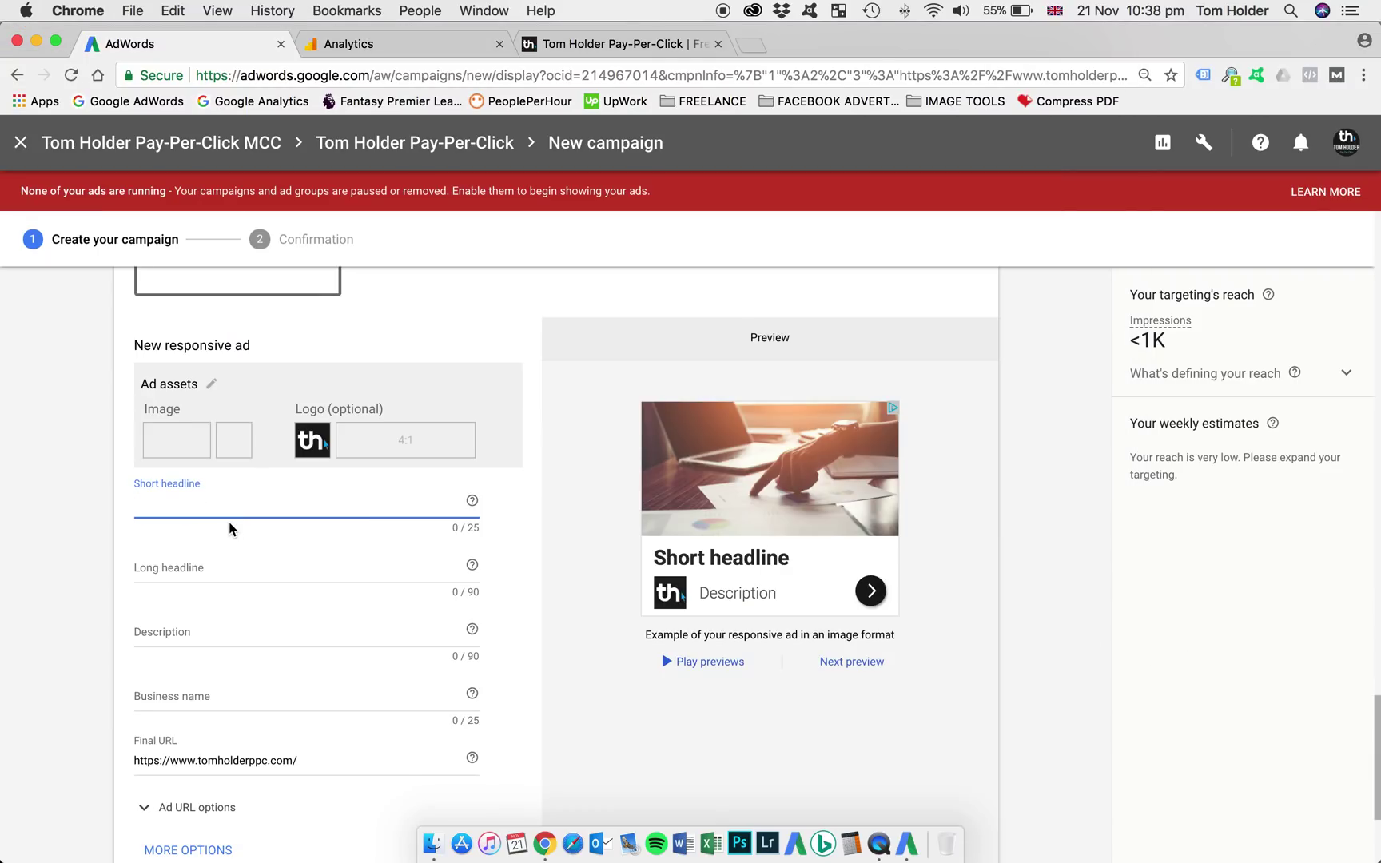
key("super+v")
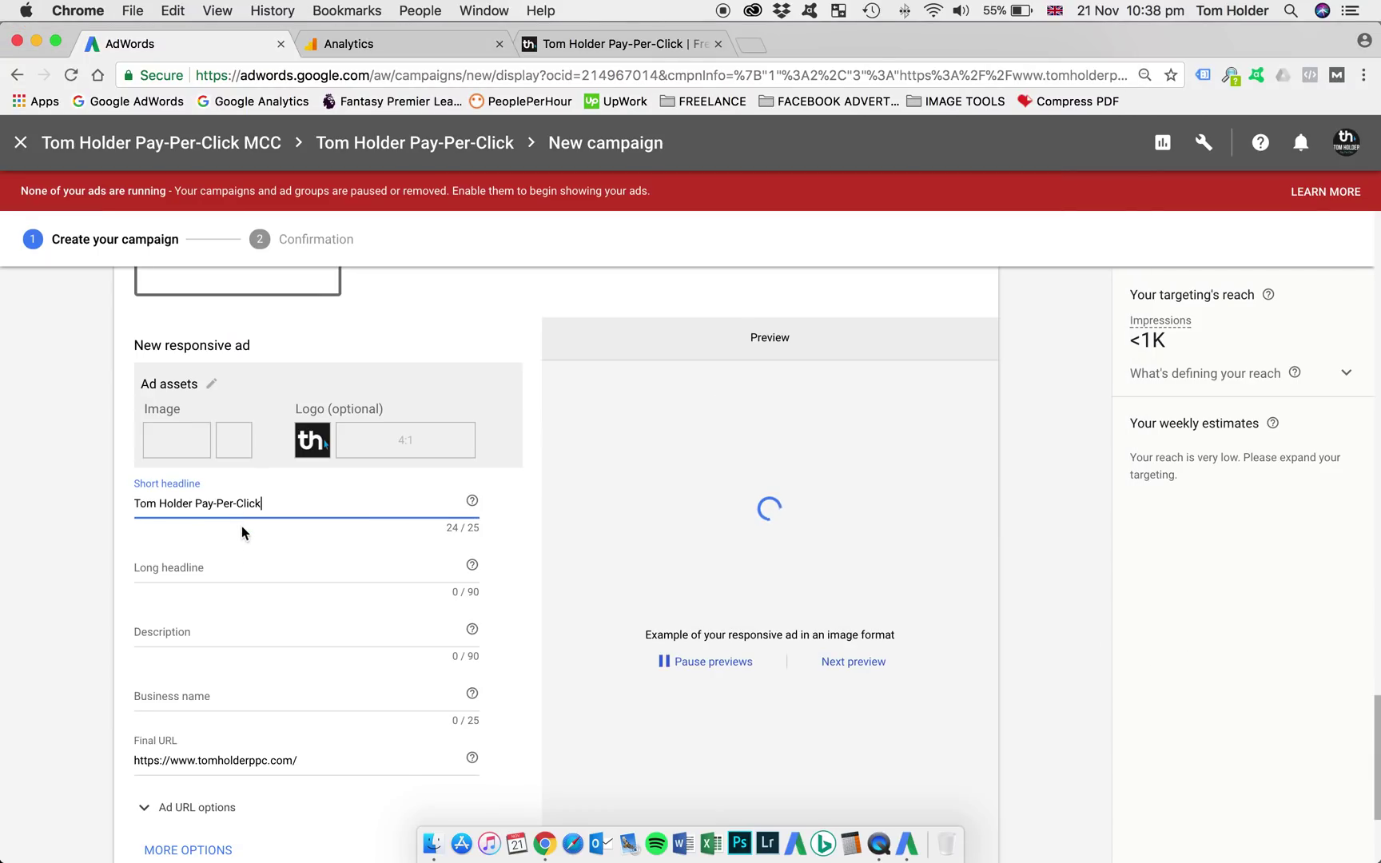
left_click(243, 575)
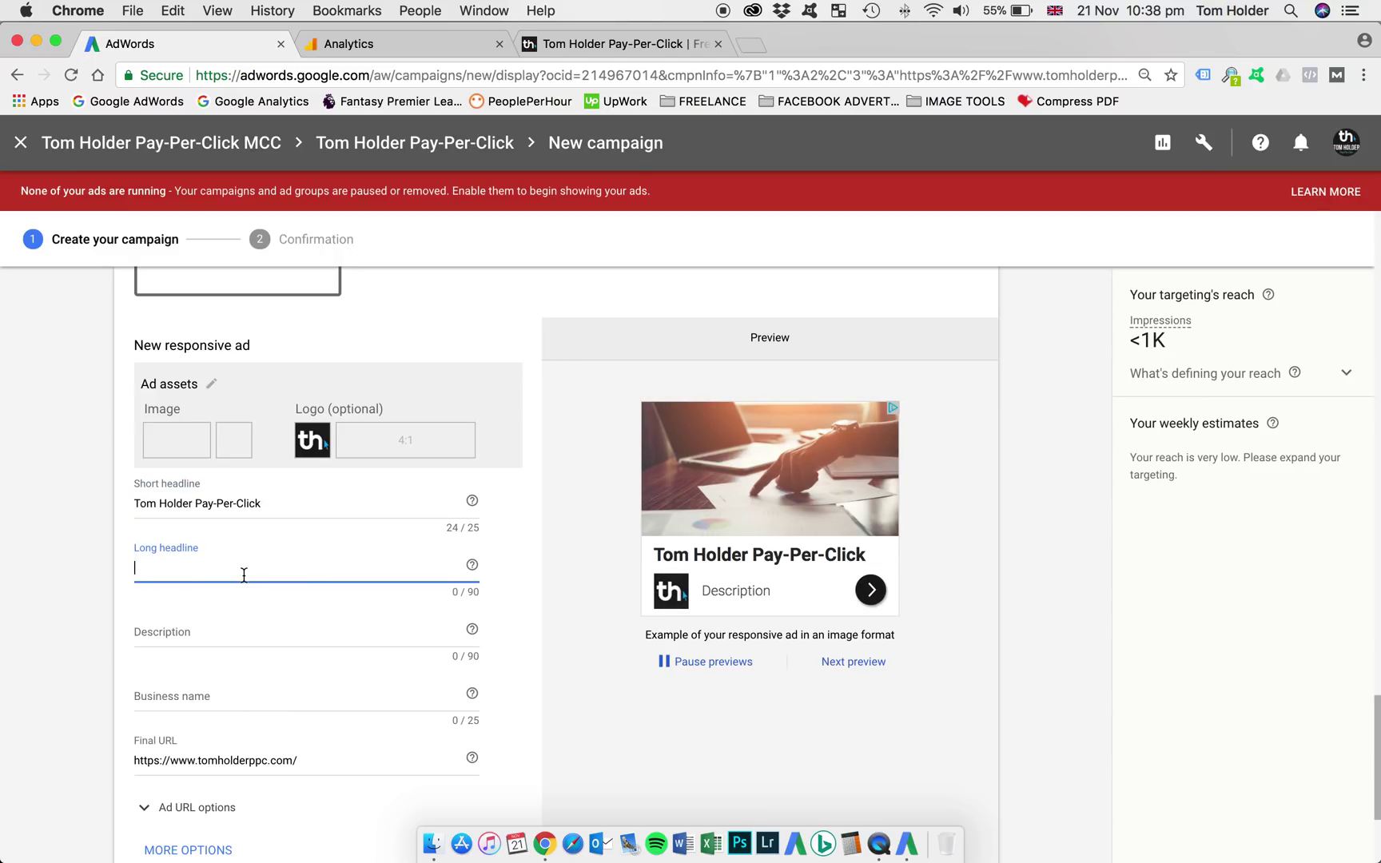
left_click(907, 843)
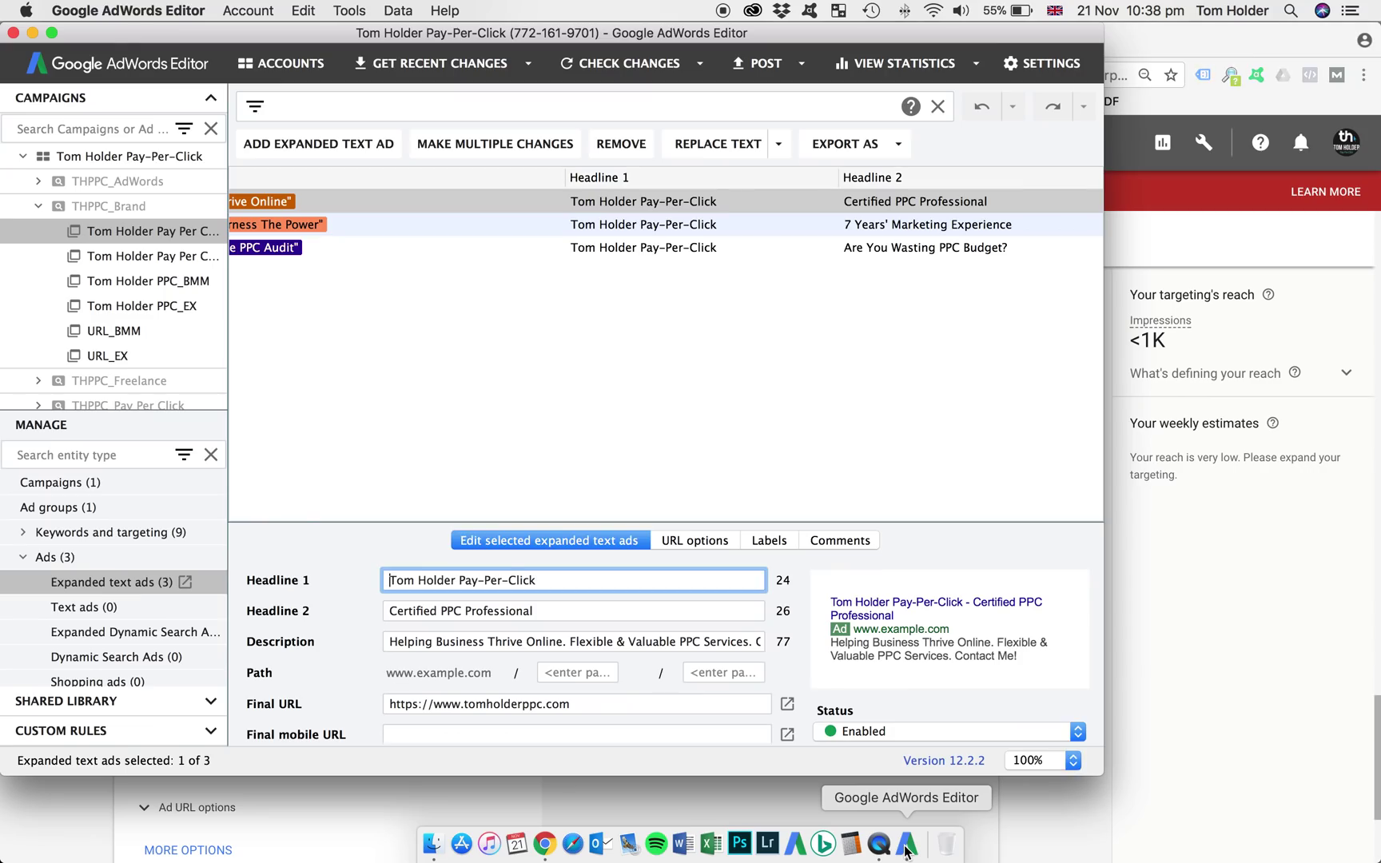
left_click_drag(635, 585, 344, 587)
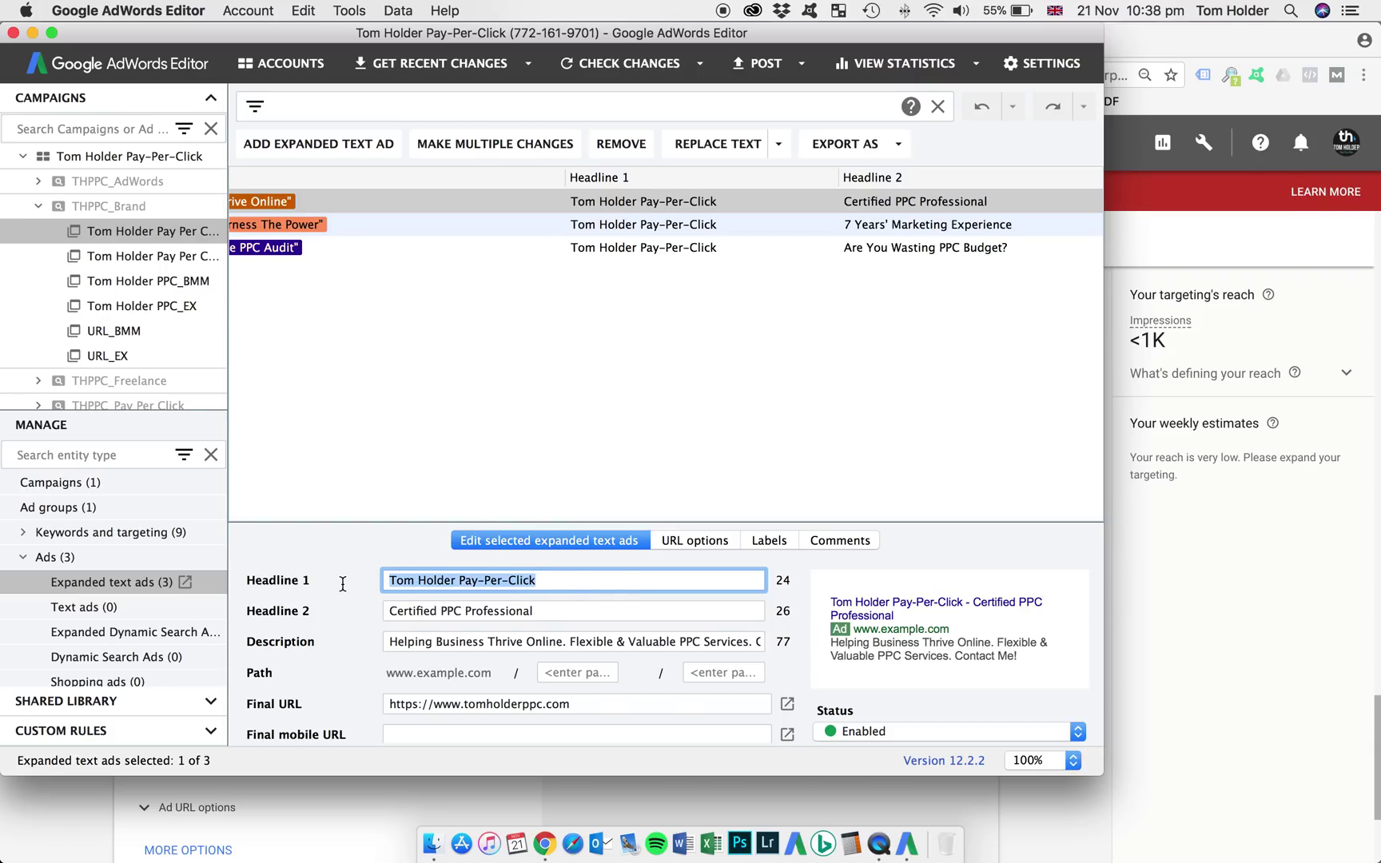
key("super+c")
key("super+Tab")
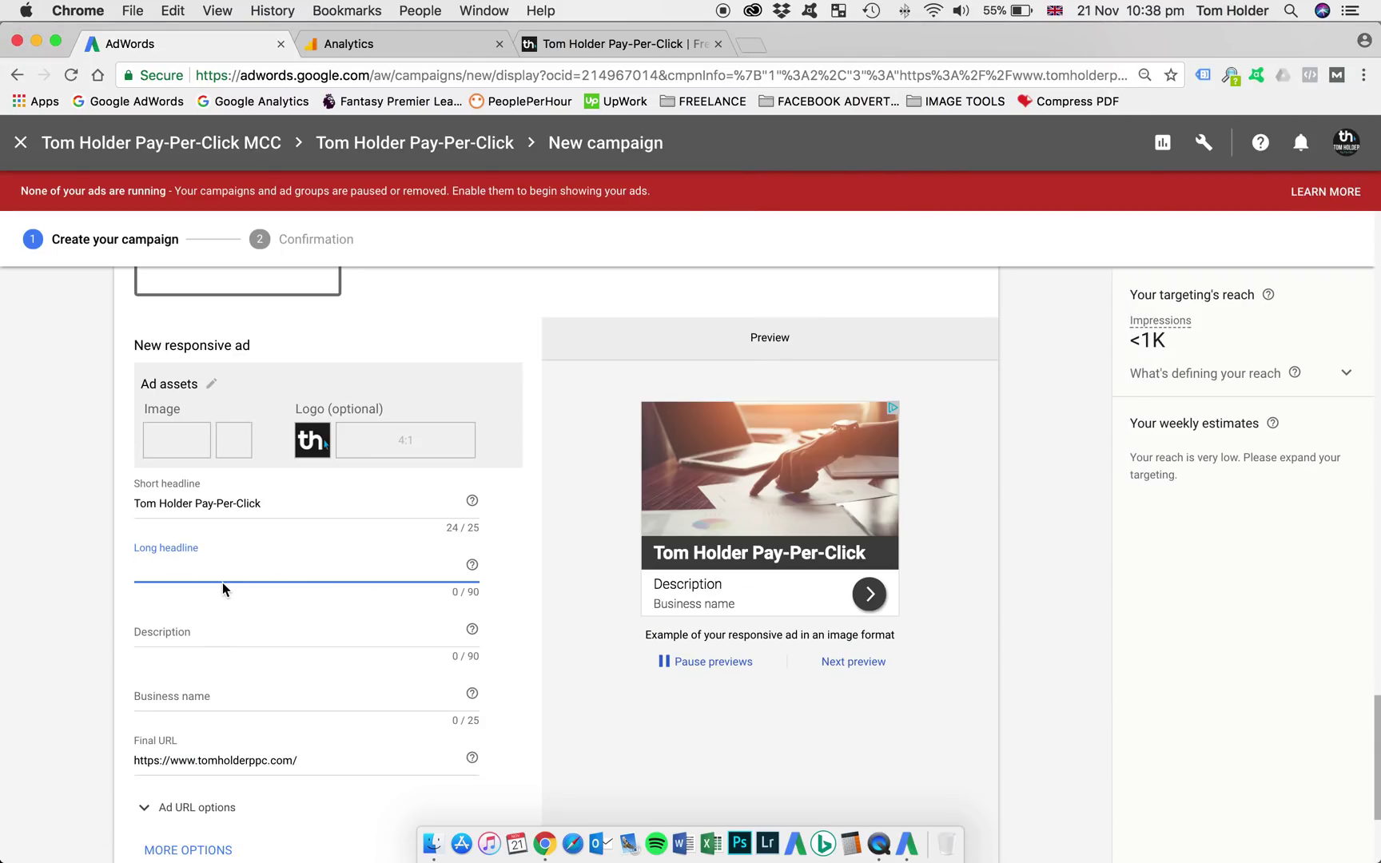
key("super+v")
type("-")
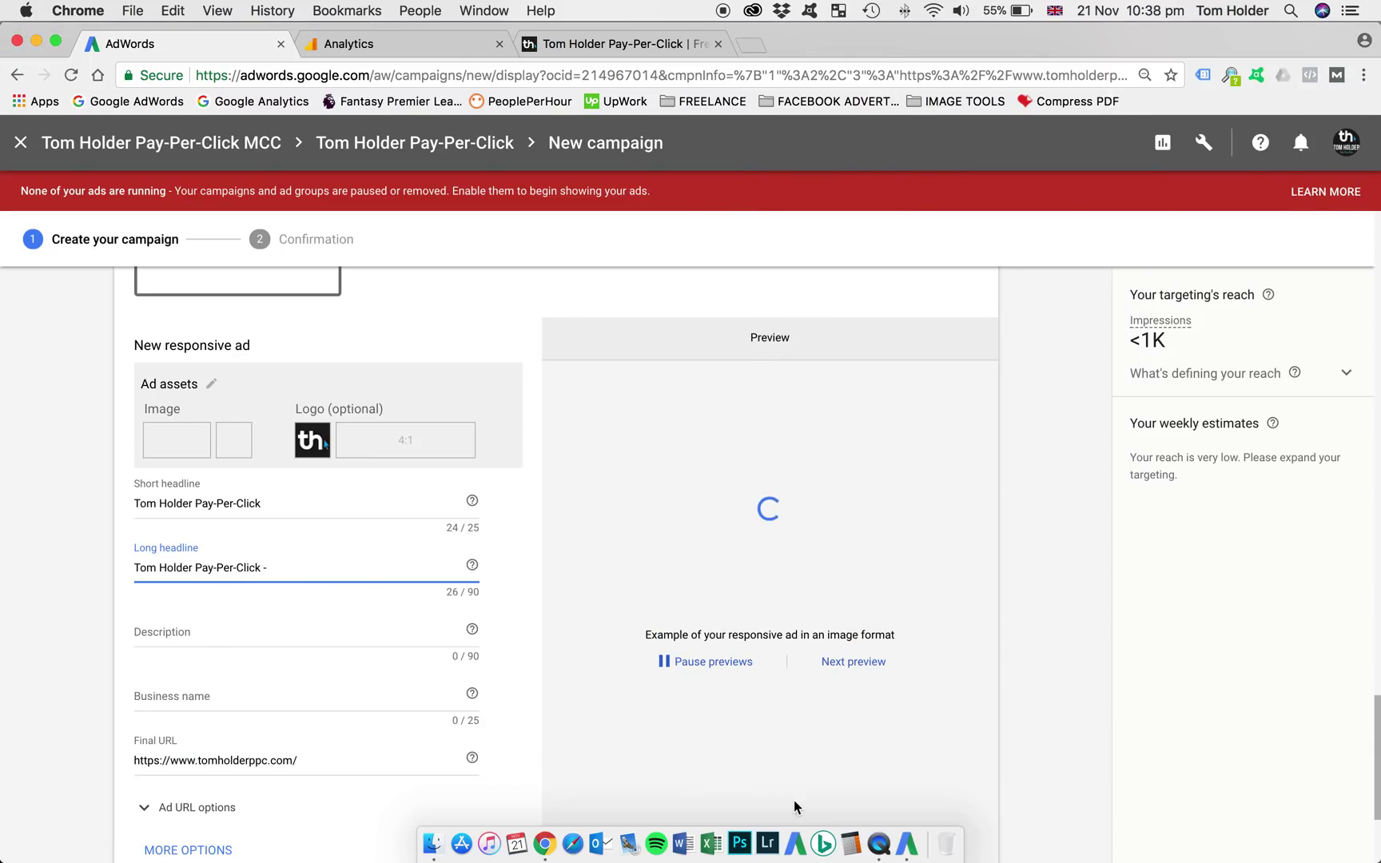
Append 'Certified PPC Professional & Google Partner' from Headline 2 to the long headline.
left_click(906, 843)
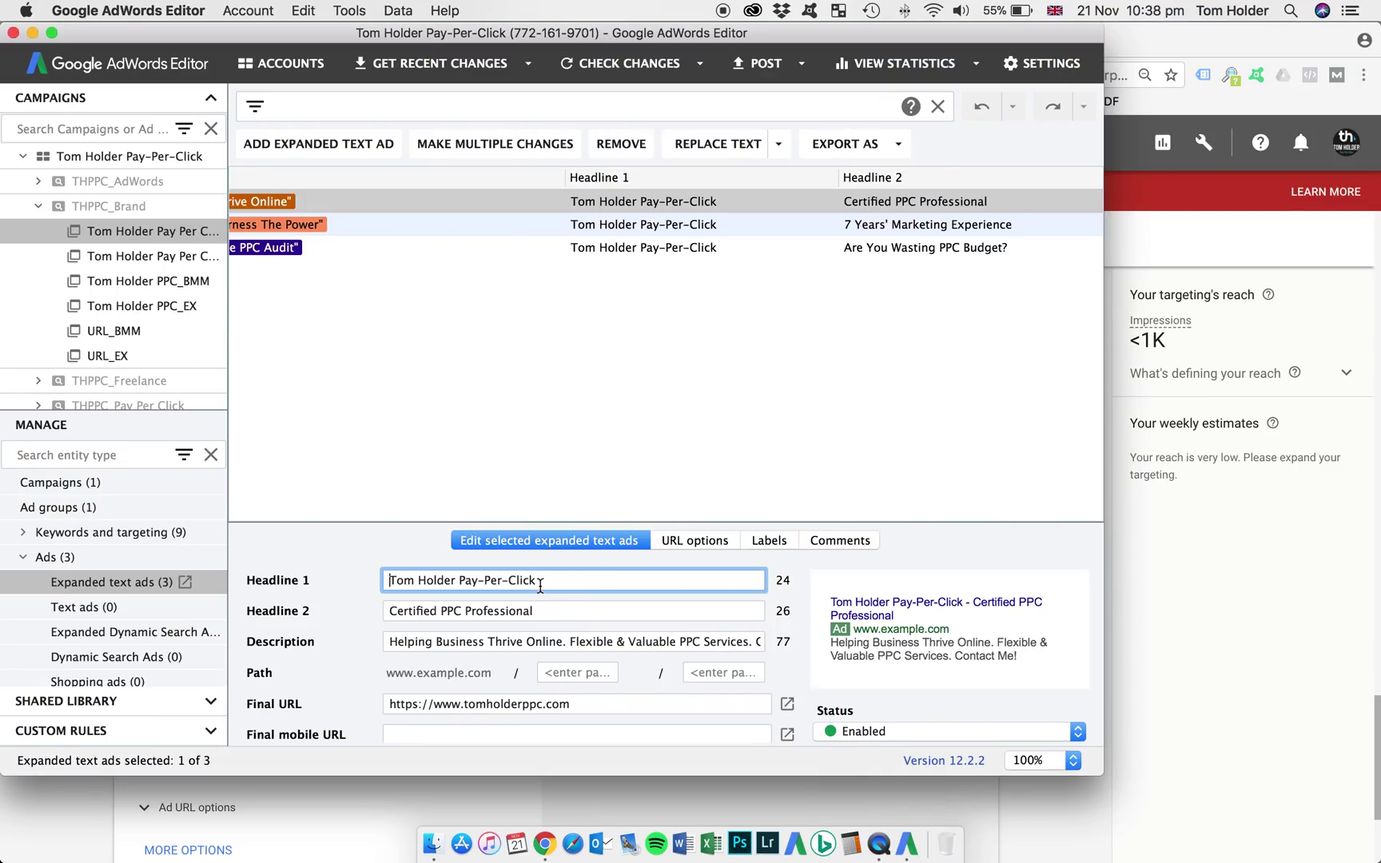
left_click_drag(554, 611, 370, 613)
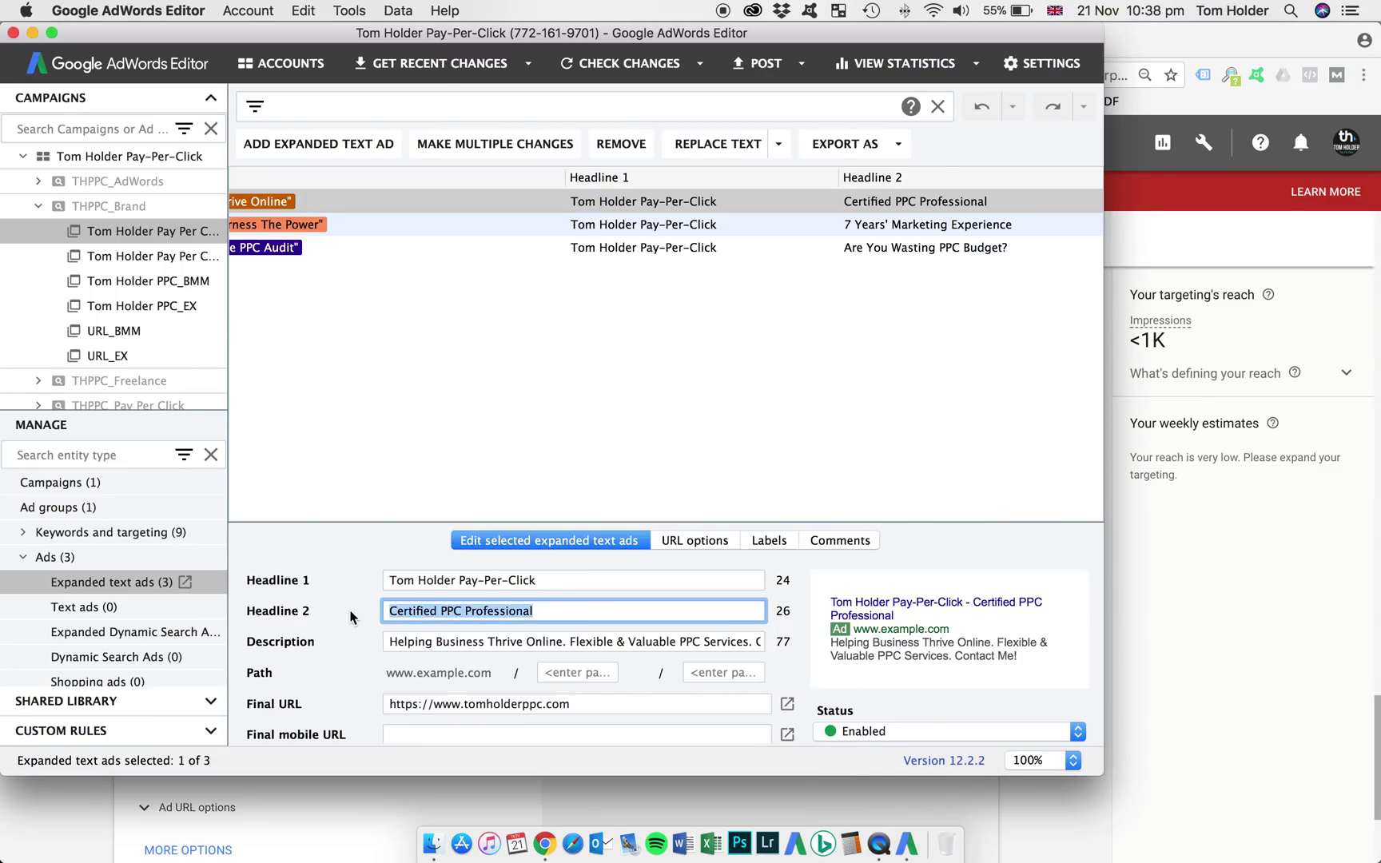
key("super+c")
left_click(1259, 616)
left_click(324, 564)
key("super+v")
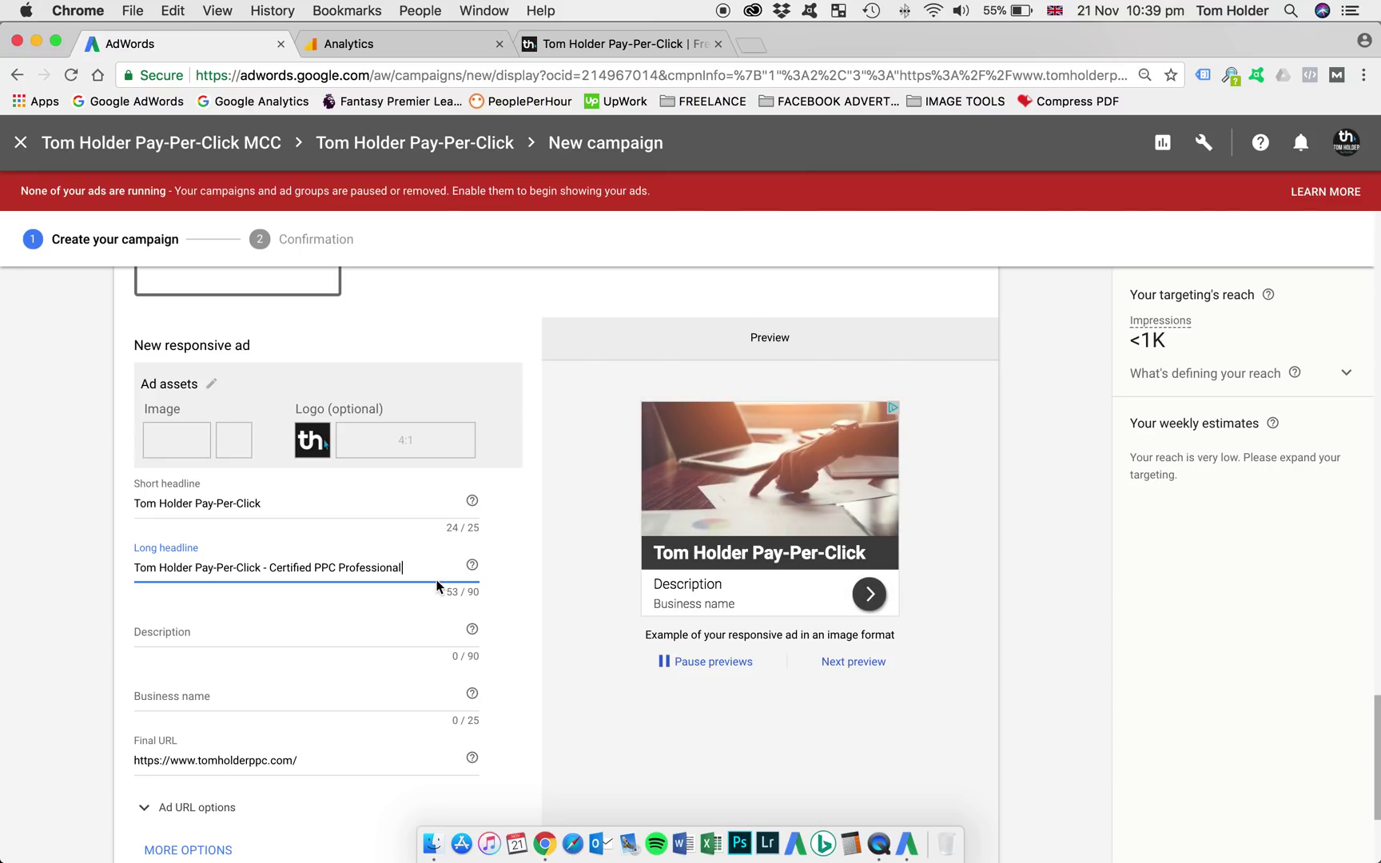
type("Google Partner")
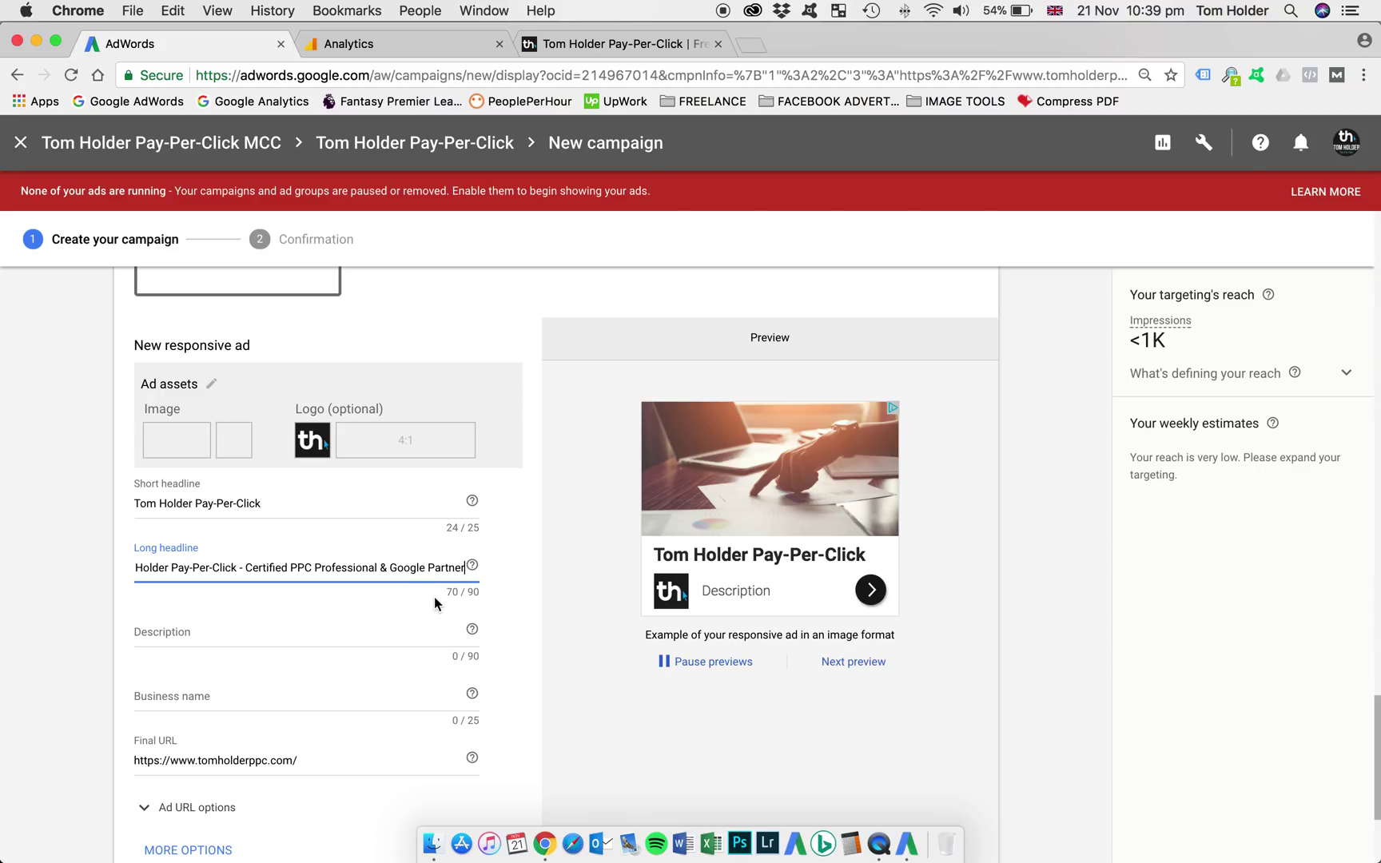
Copy the existing text ad's description from AdWords Editor.
left_click(231, 633)
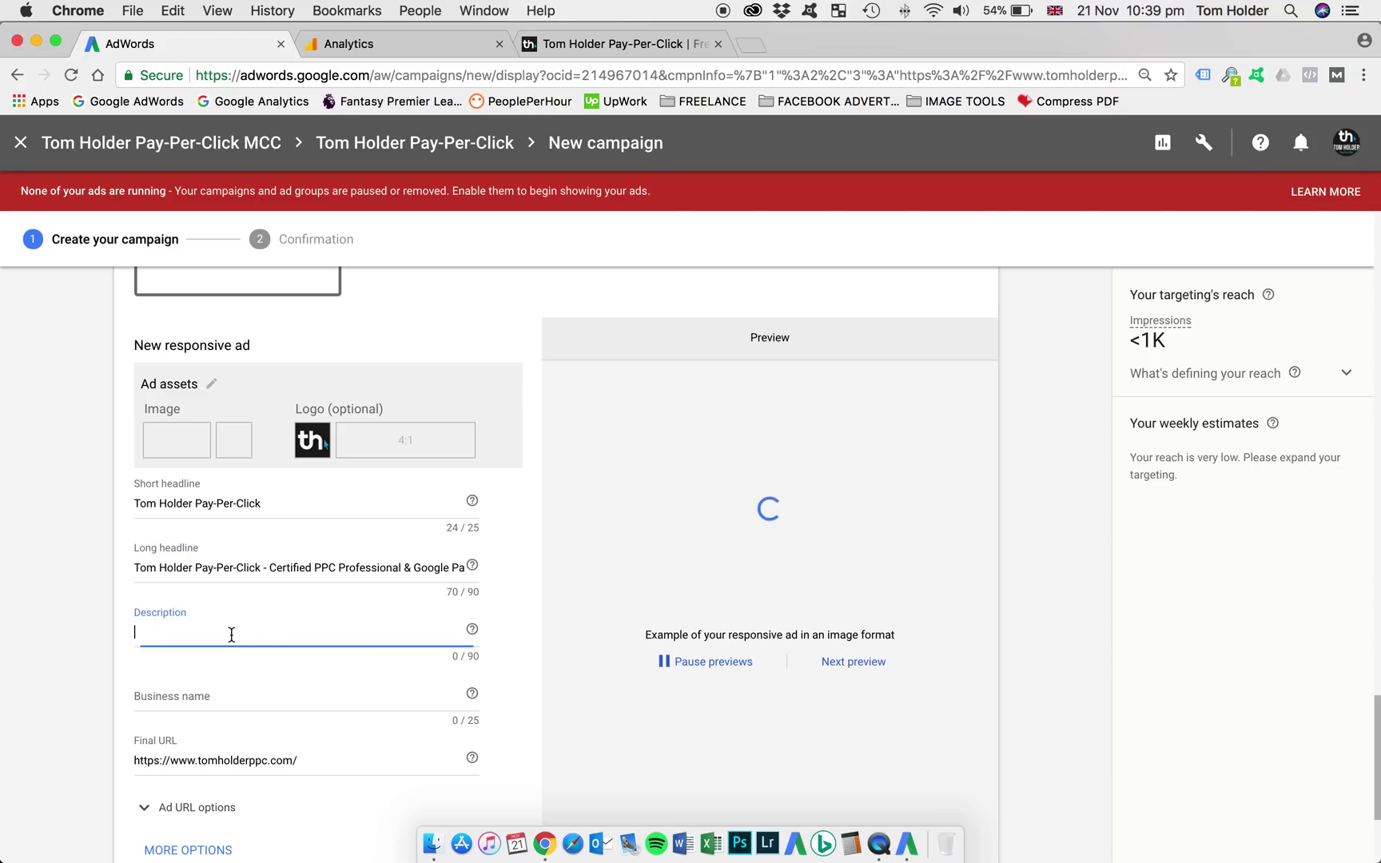
left_click(795, 844)
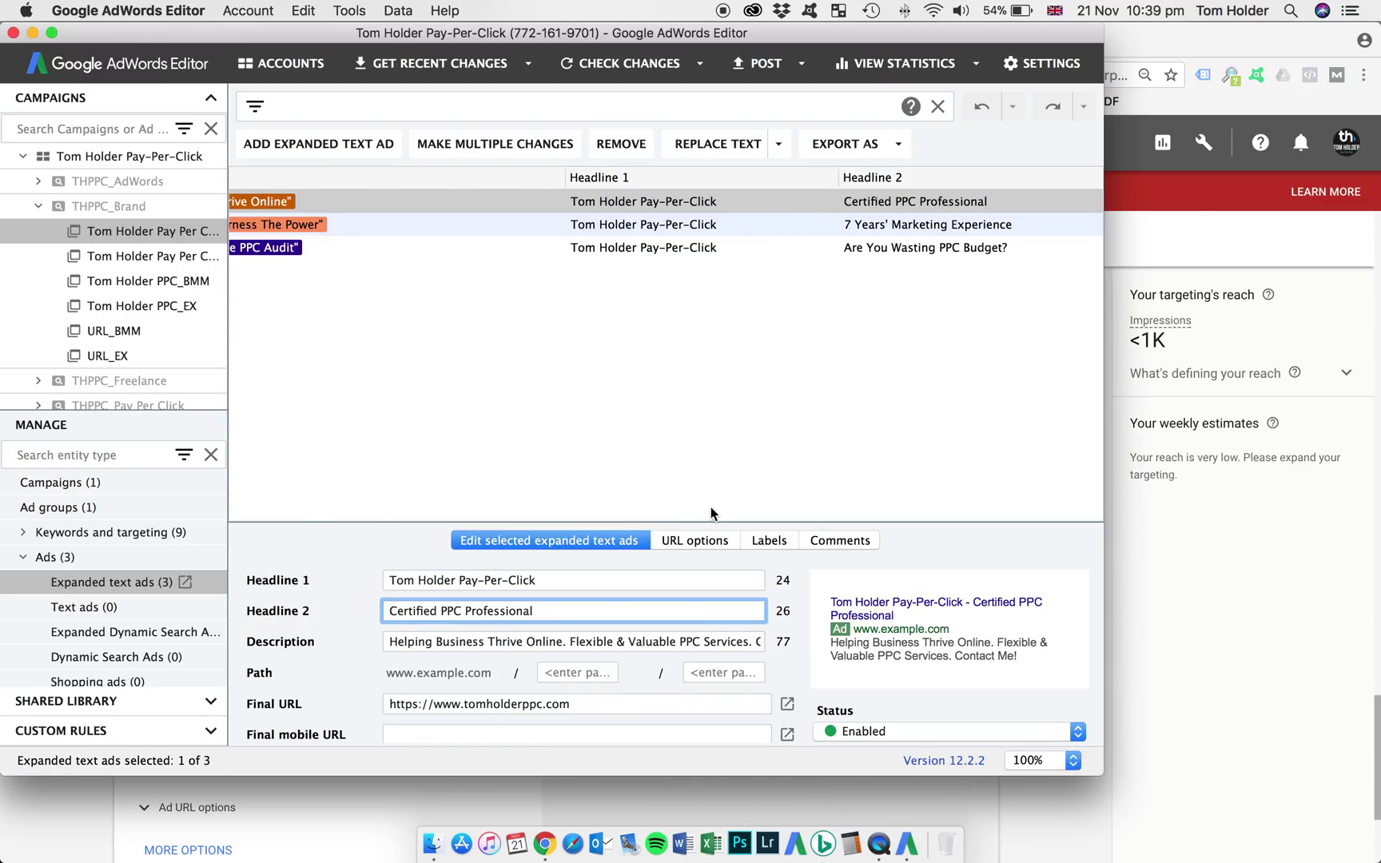
left_click(597, 641)
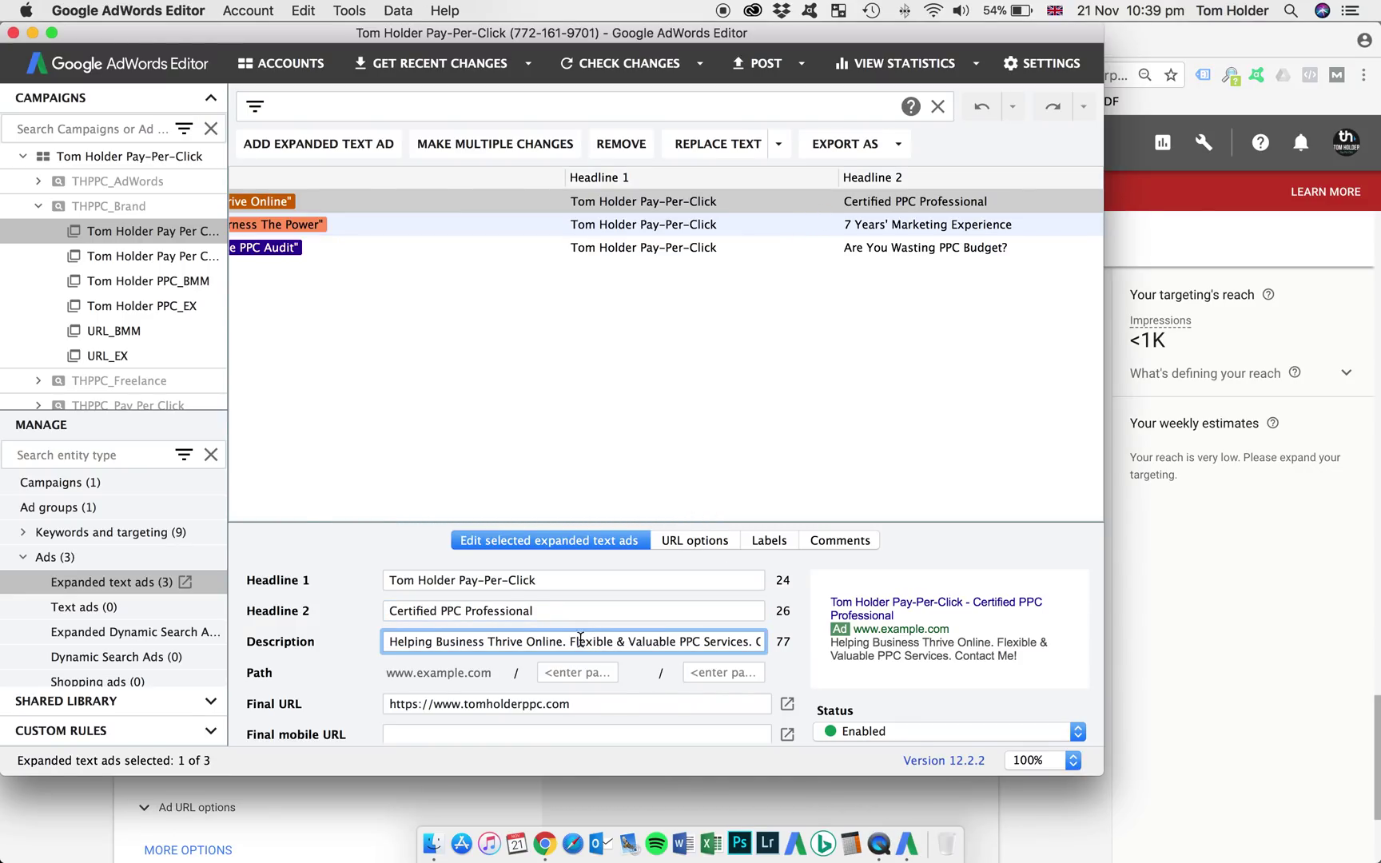
type("es")
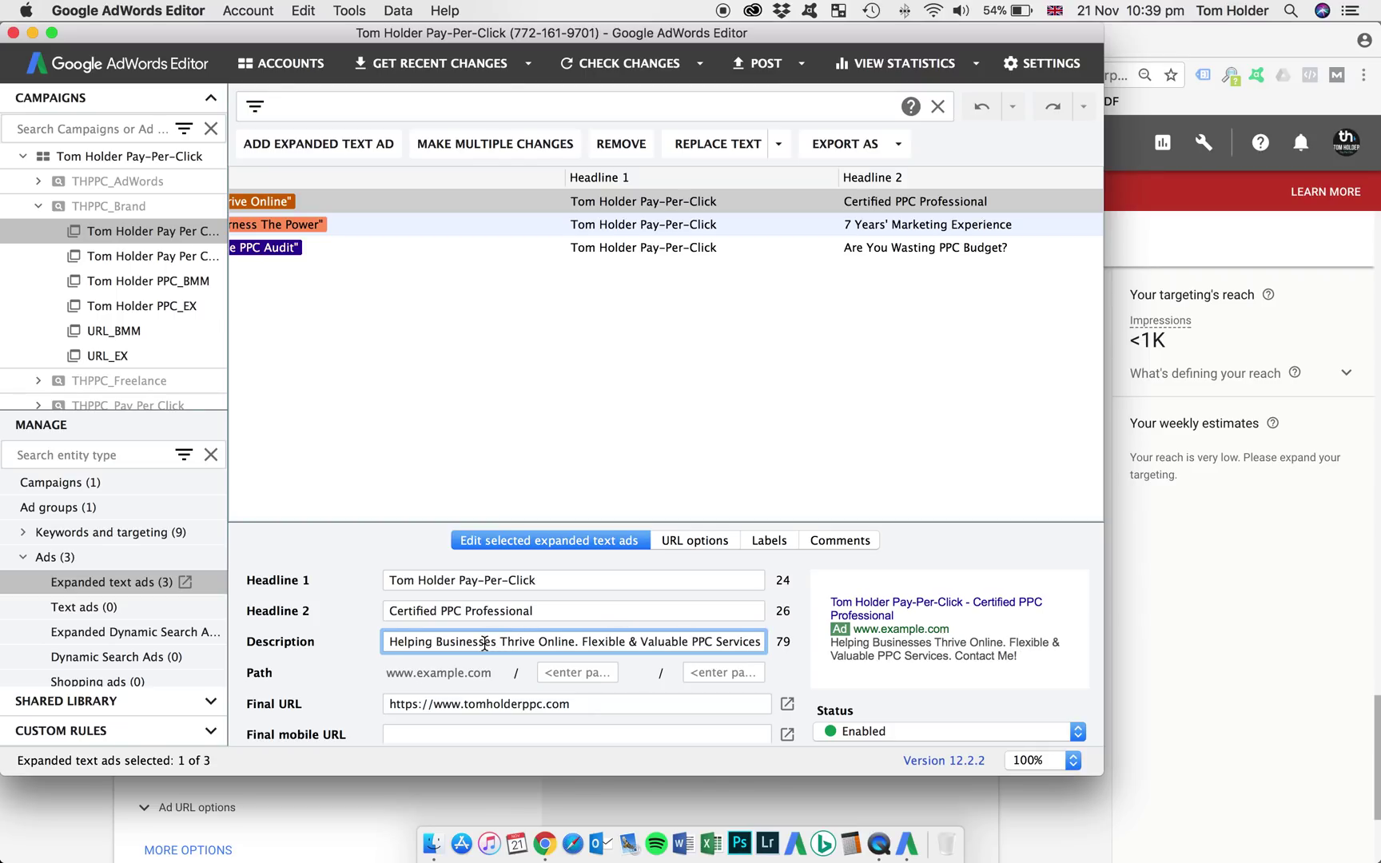
key("BackSpace")
key("super+a")
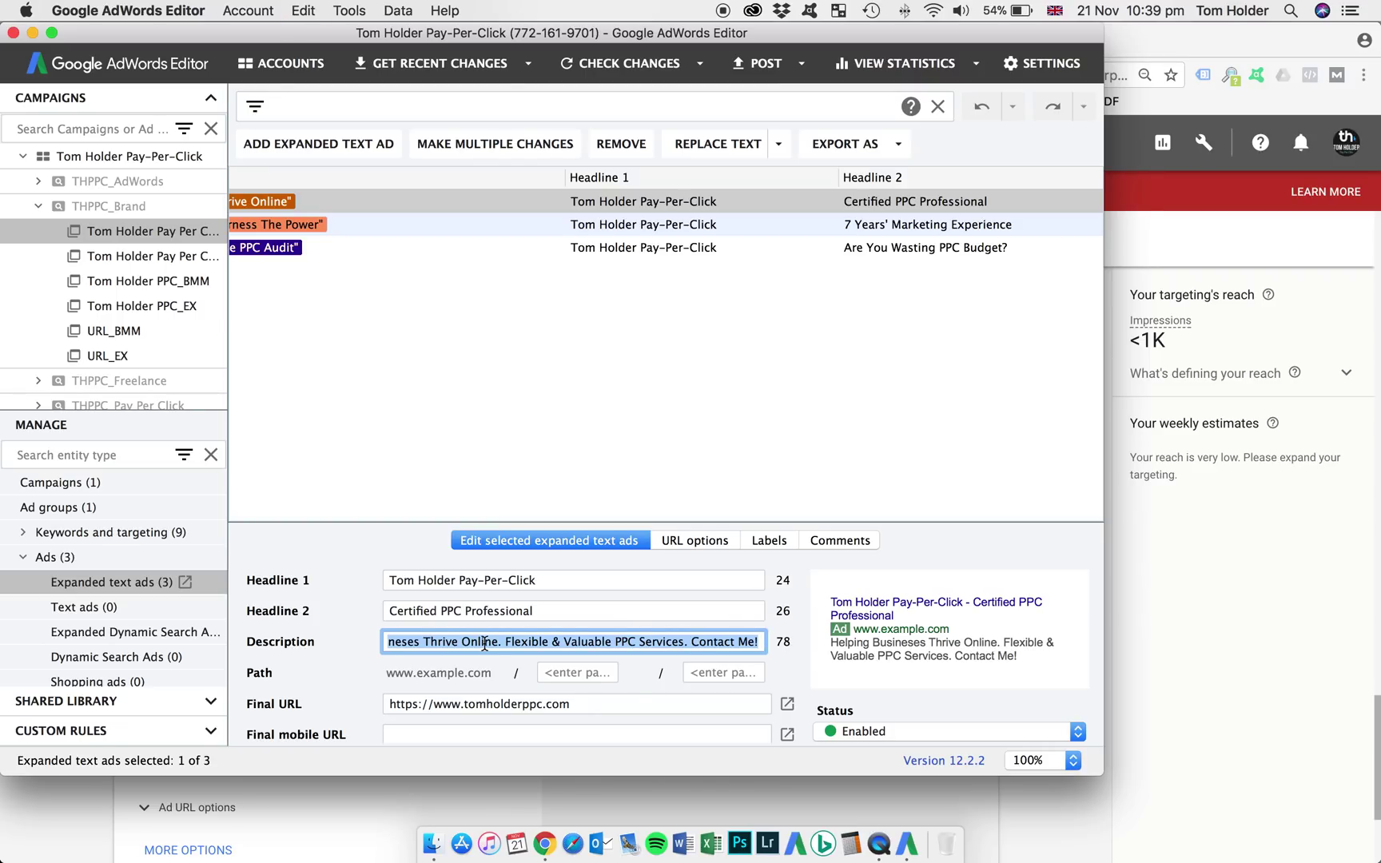
left_click(1246, 771)
Paste it as the ad description, correct 'Busineses' to 'Businesses', and add 'Today'.
left_click(444, 631)
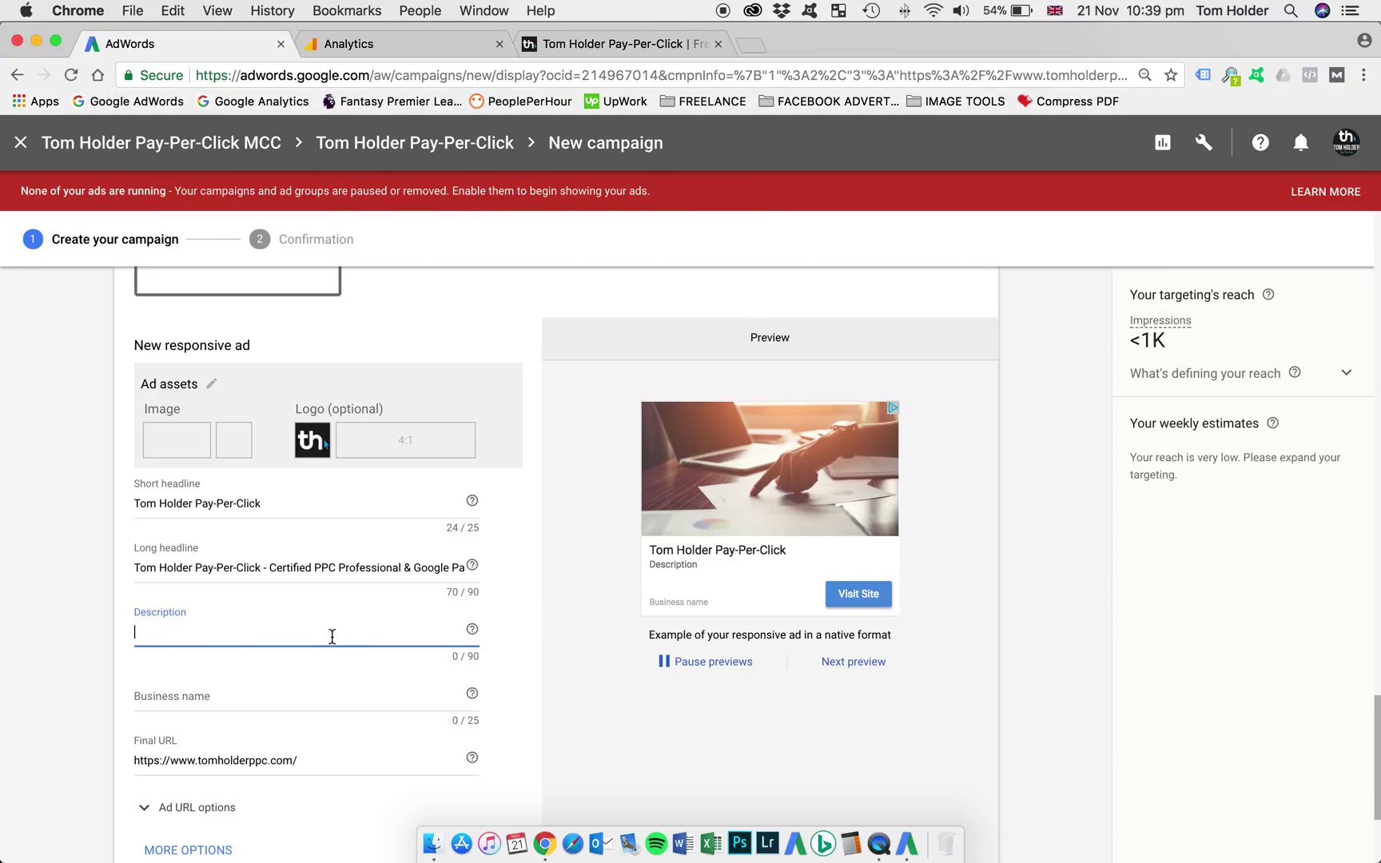
key("super+v")
left_click_drag(164, 632, 64, 640)
key("Left")
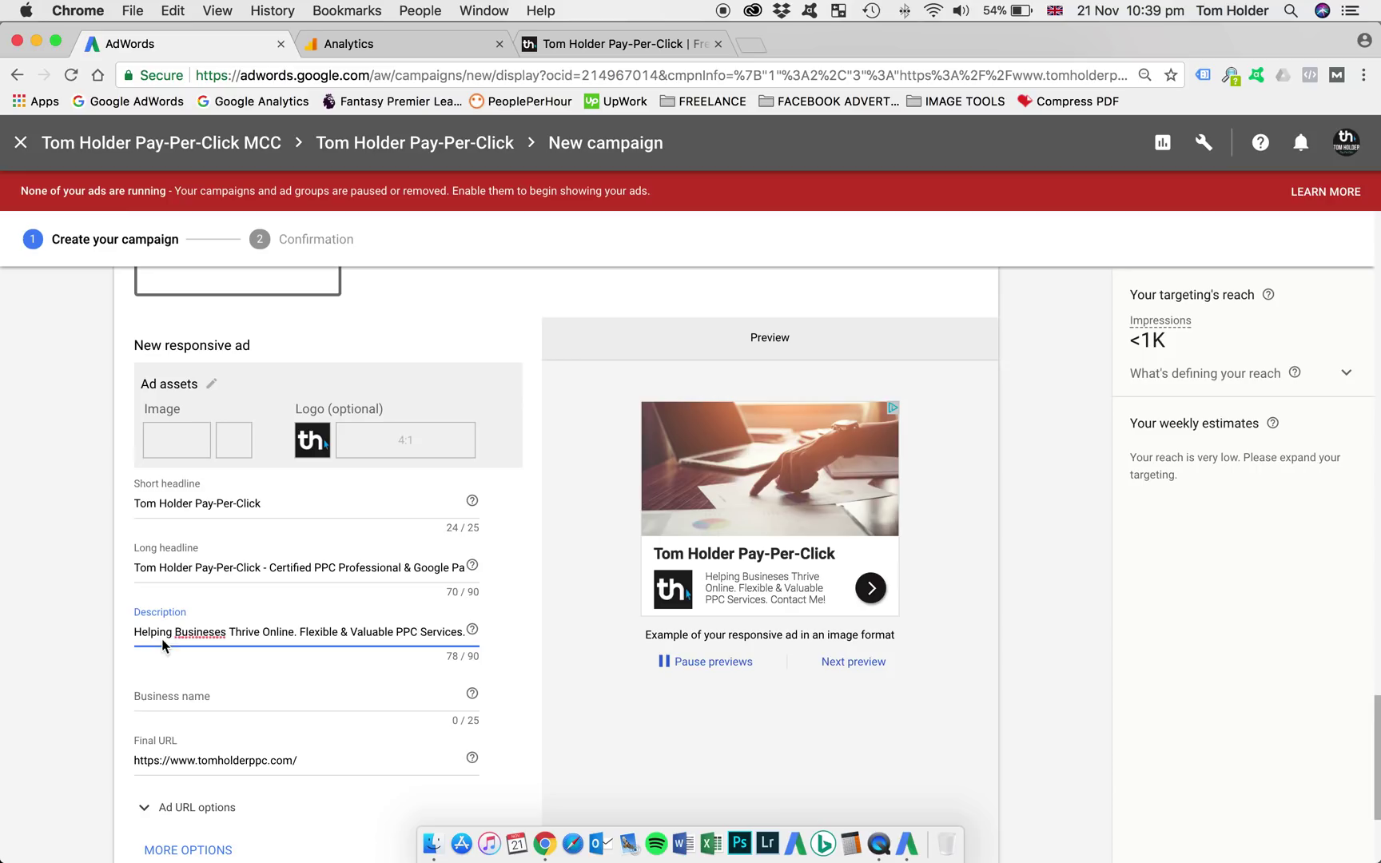
right_click(194, 638)
left_click(228, 519)
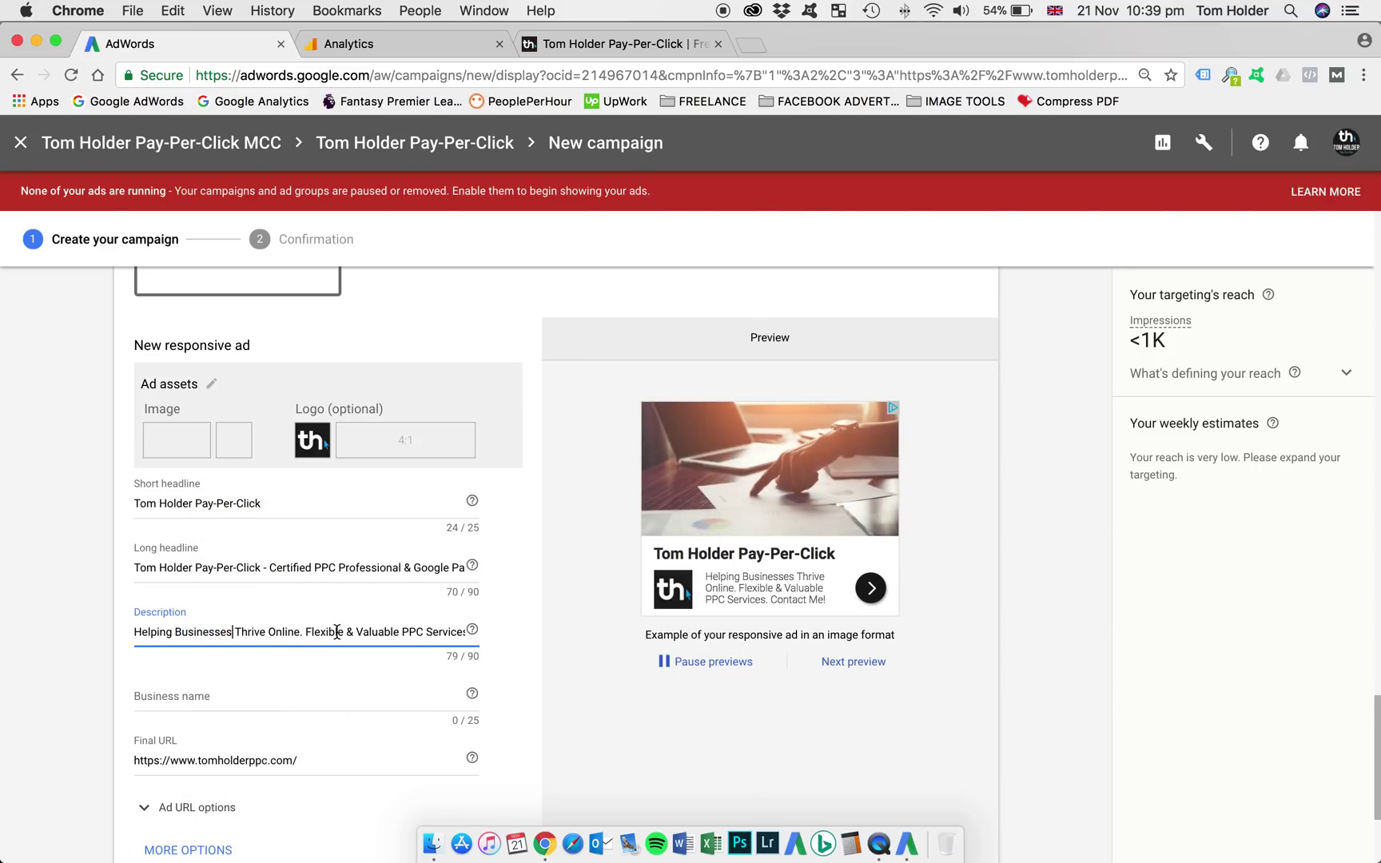
key("Right")
key("Right")
key("Right")
key("Right")
key("Right")
key("Right")
key("Right")
key("Right")
key("Right")
key("Right")
key("Right")
key("Right")
key("Right")
key("Right")
key("Right")
key("Right")
key("Right")
key("Right")
key("Right")
key("Right")
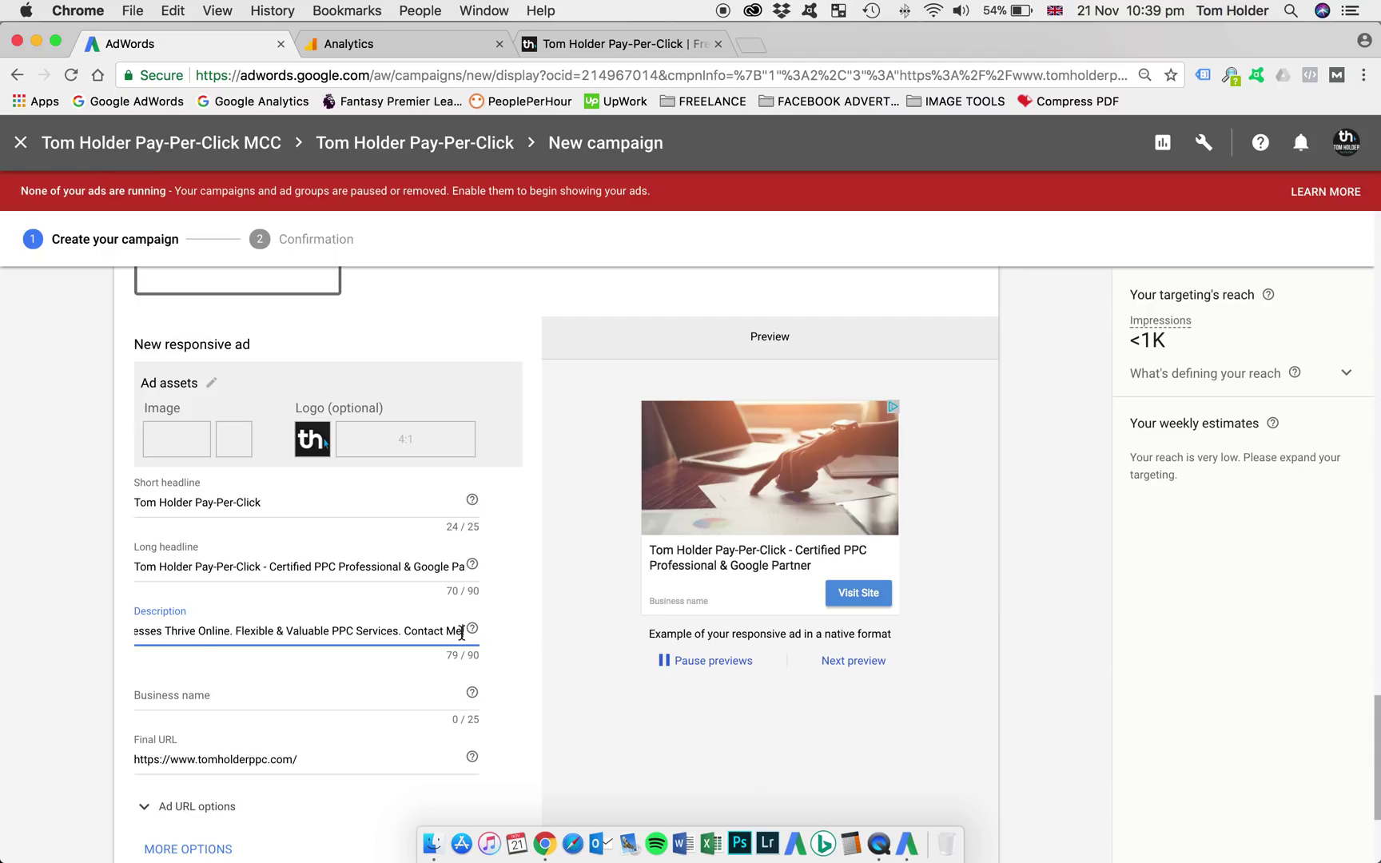
type("Today!")
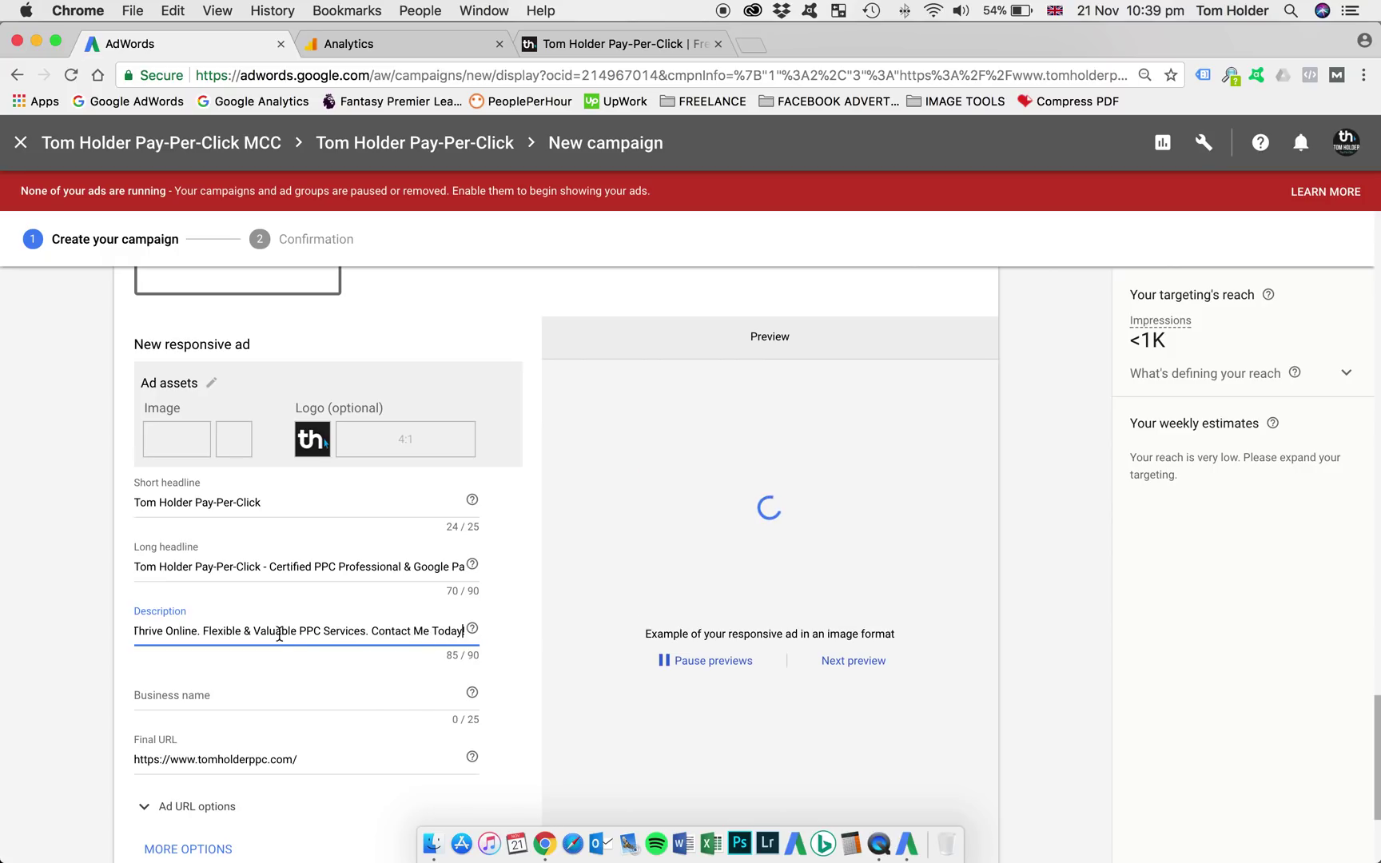
left_click(52, 609)
Enter the company's business name in the Business name field.
scroll(82, 645, "down", 3)
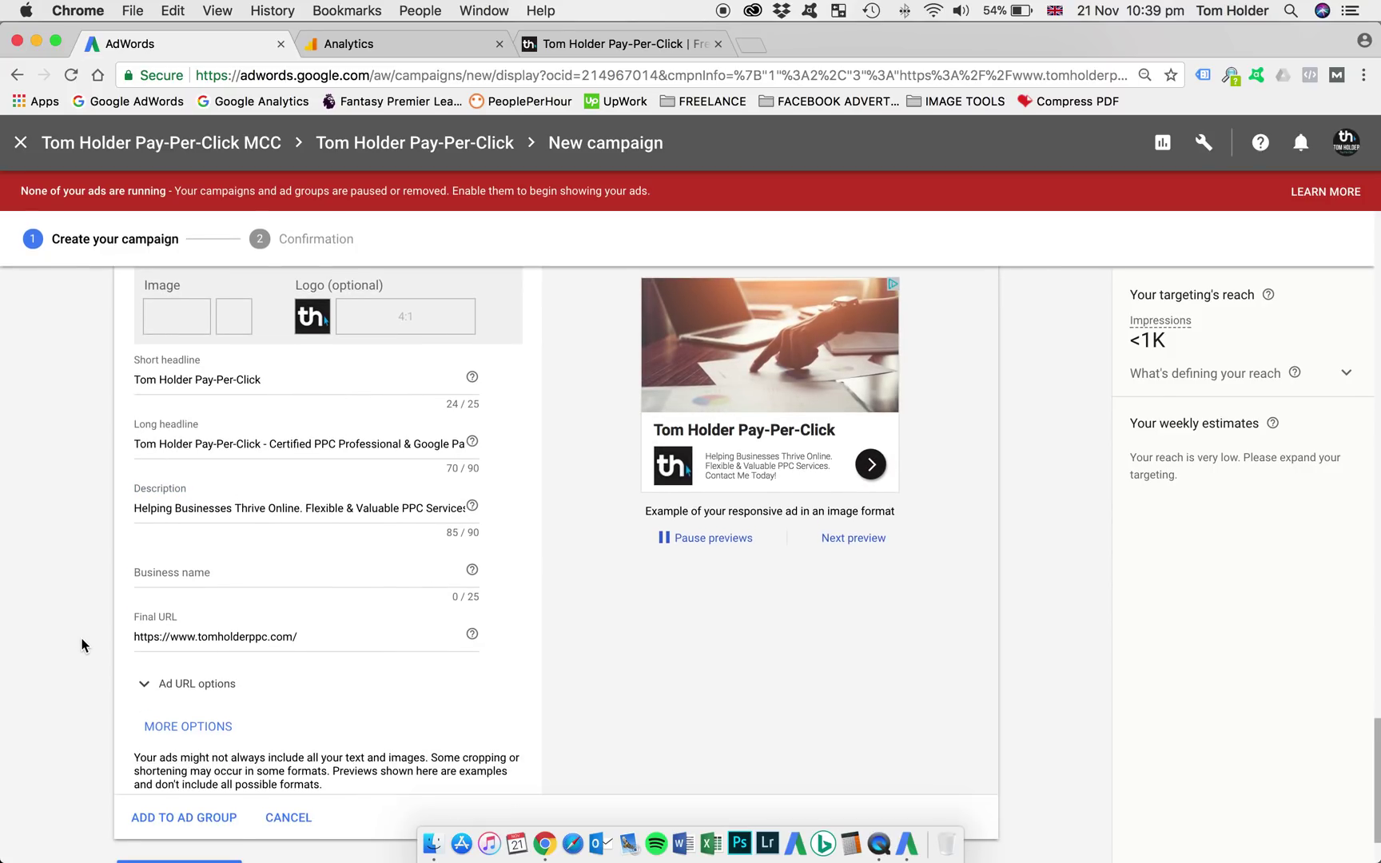
left_click(211, 585)
type("Tom")
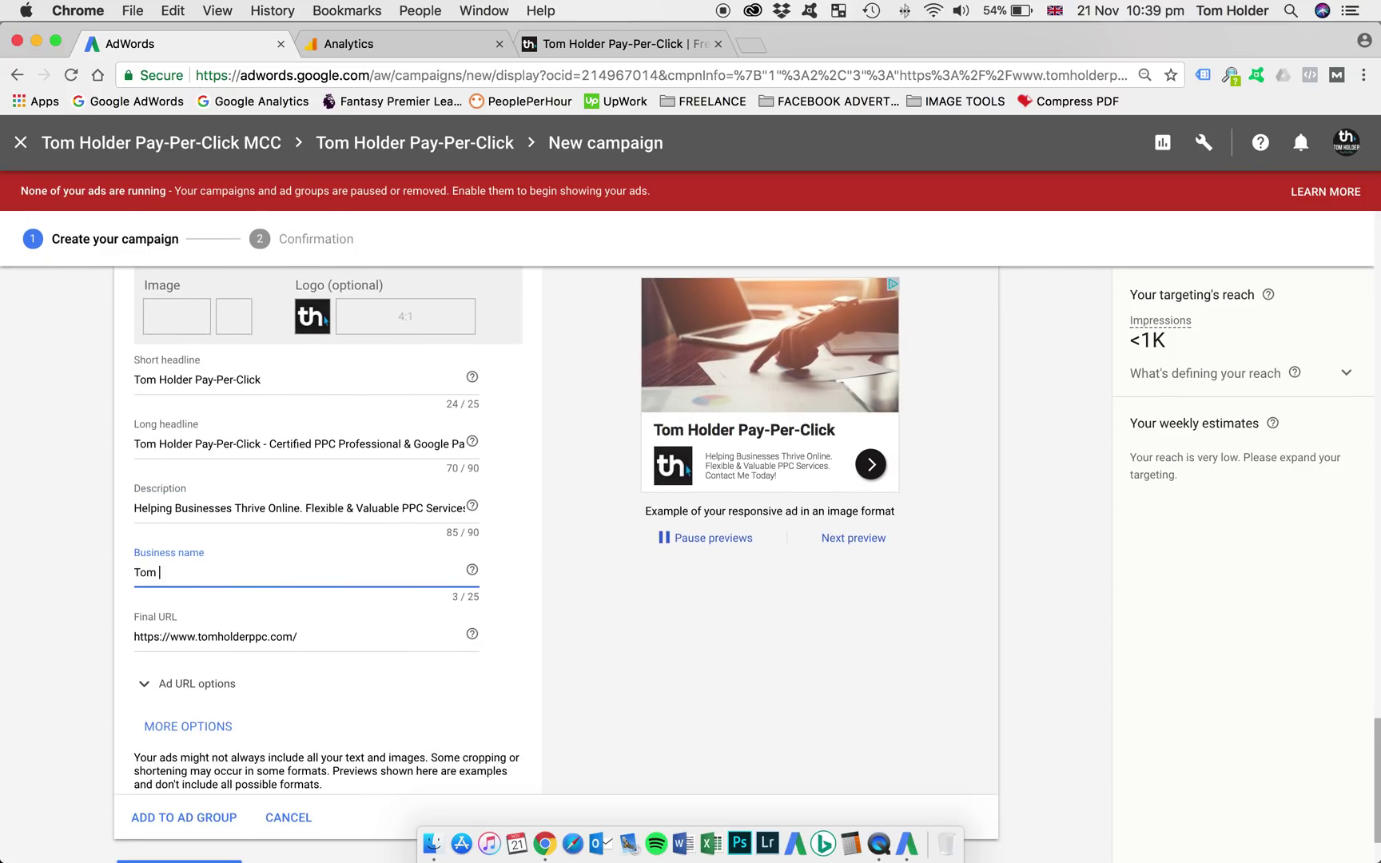
type(" Holder Pay-Per-Click")
scroll(56, 689, "down", 3)
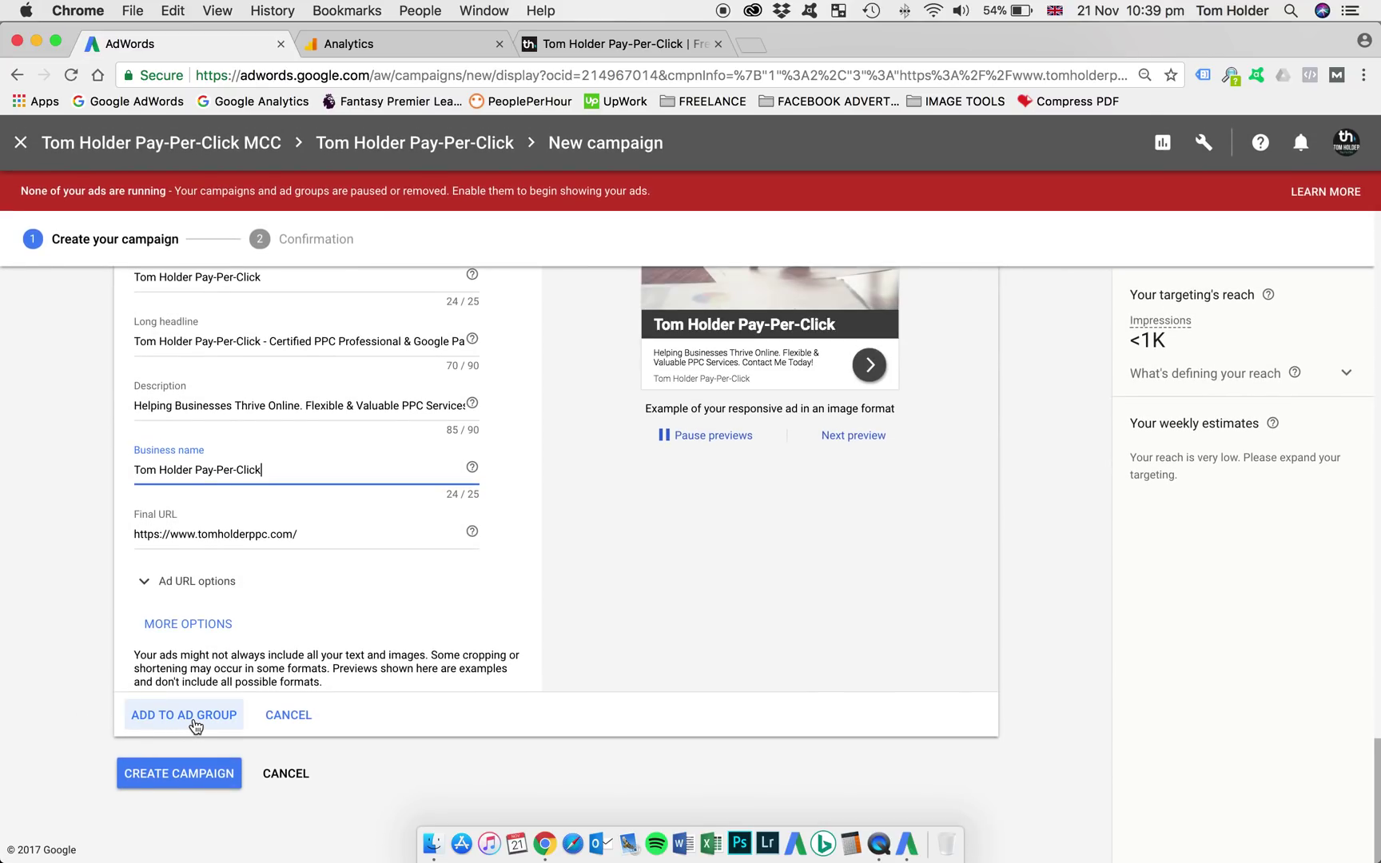
scroll(741, 623, "up", 2)
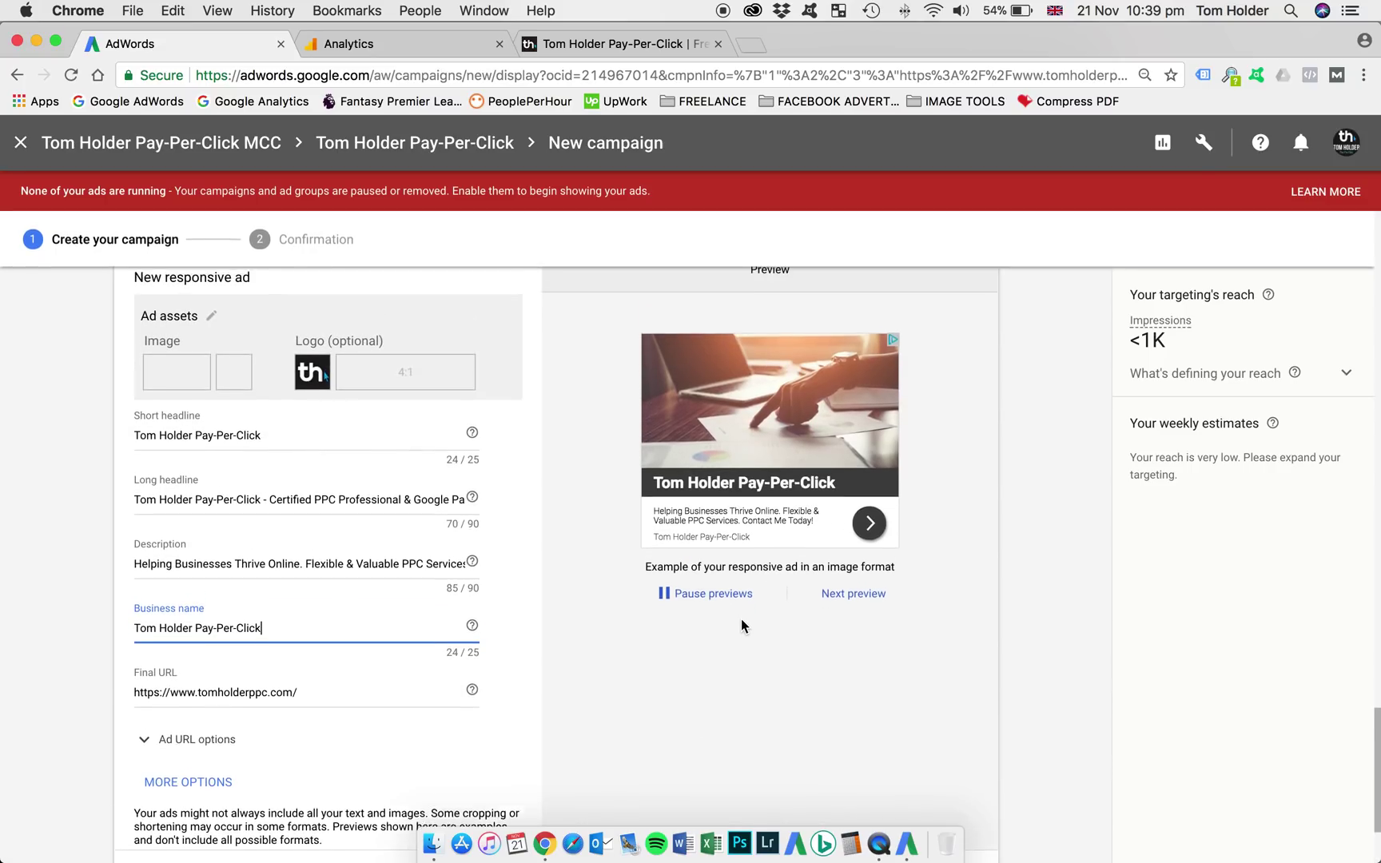
scroll(806, 689, "up", 1)
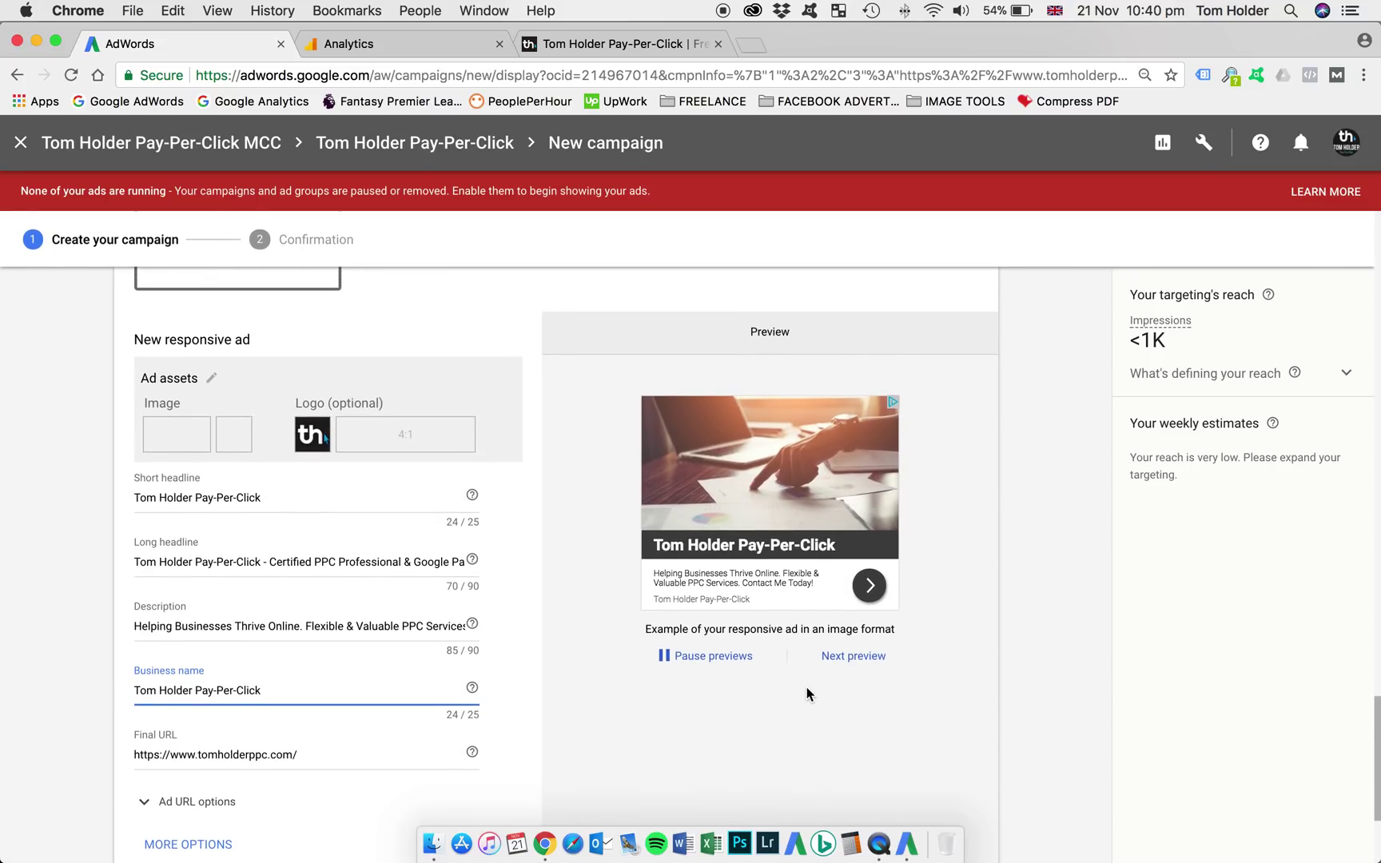
Pause the auto-cycling previews and step through the image and native ad formats.
left_click(864, 663)
left_click(863, 664)
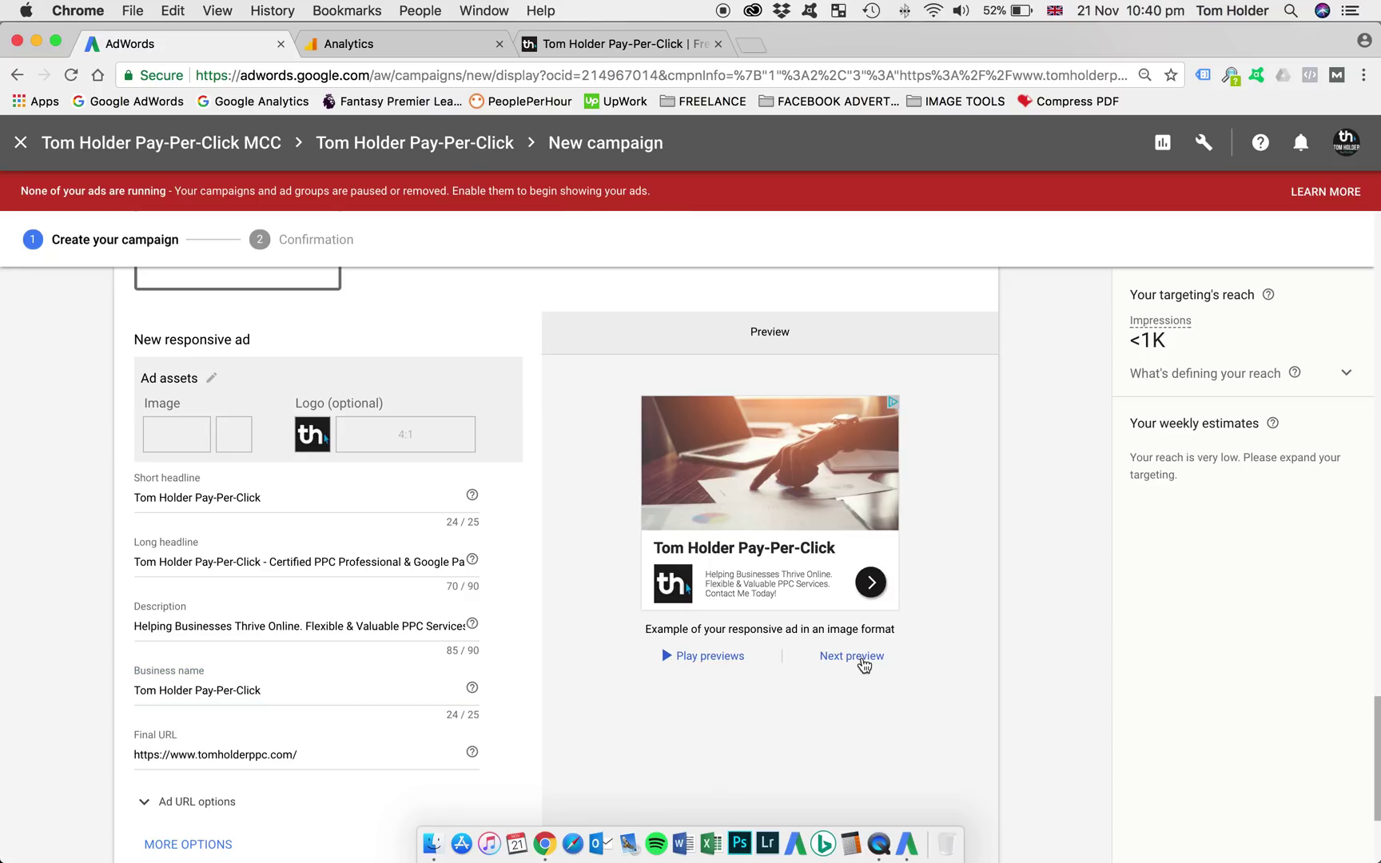
left_click(863, 664)
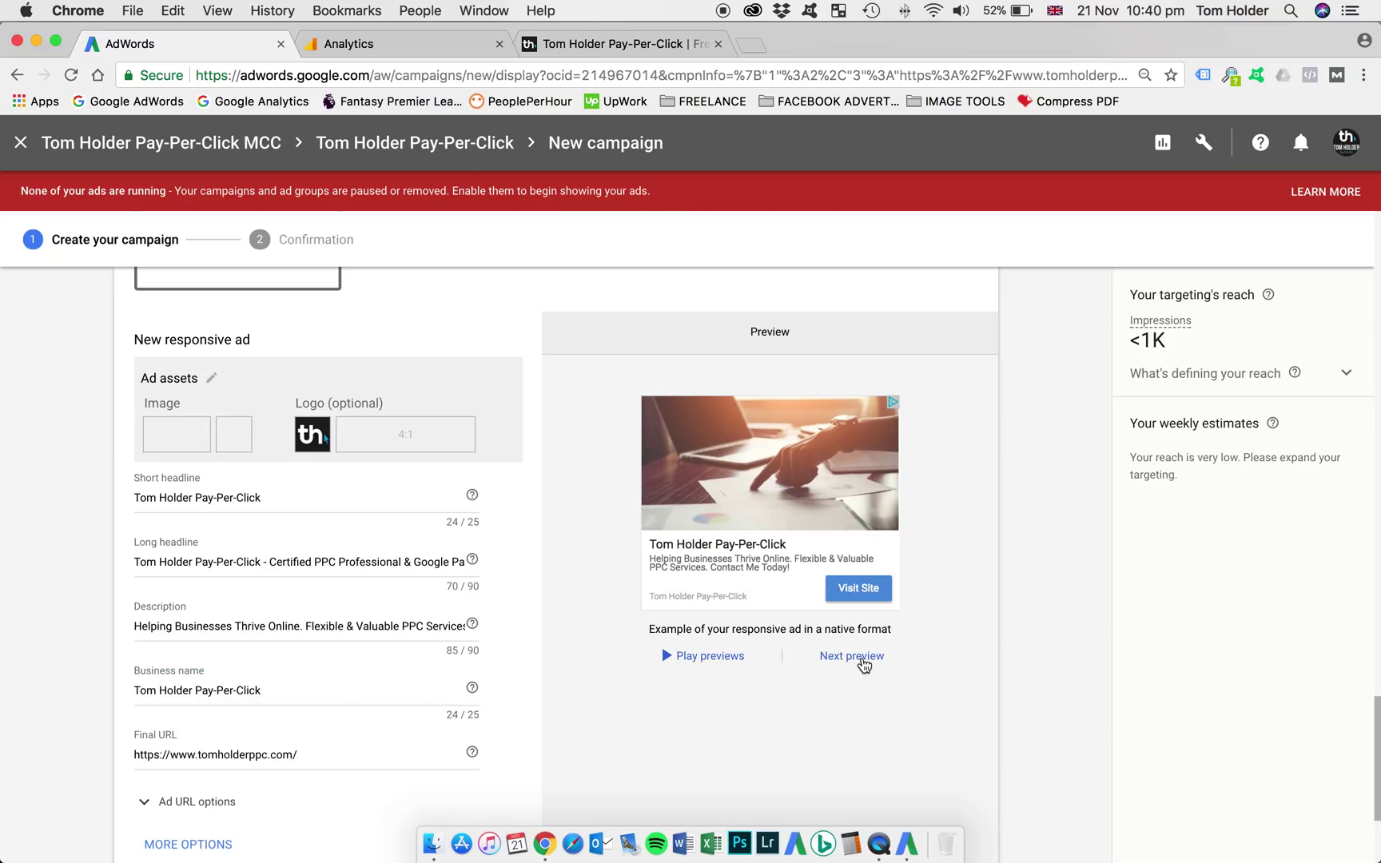
scroll(36, 614, "down", 5)
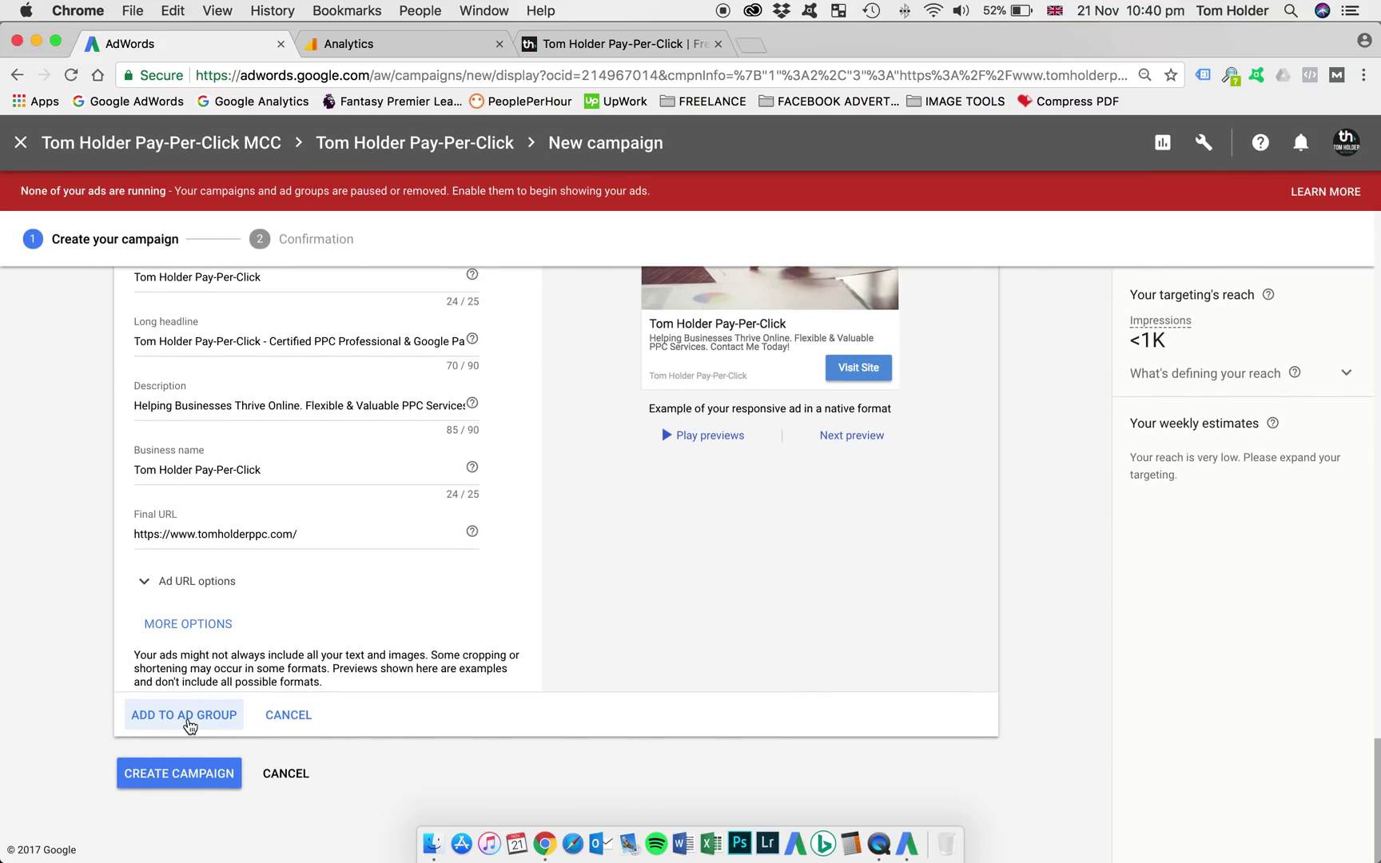
Add the responsive ad and create the Remarketing campaign with the All Website Visitors ad group at £2.00.
left_click(186, 715)
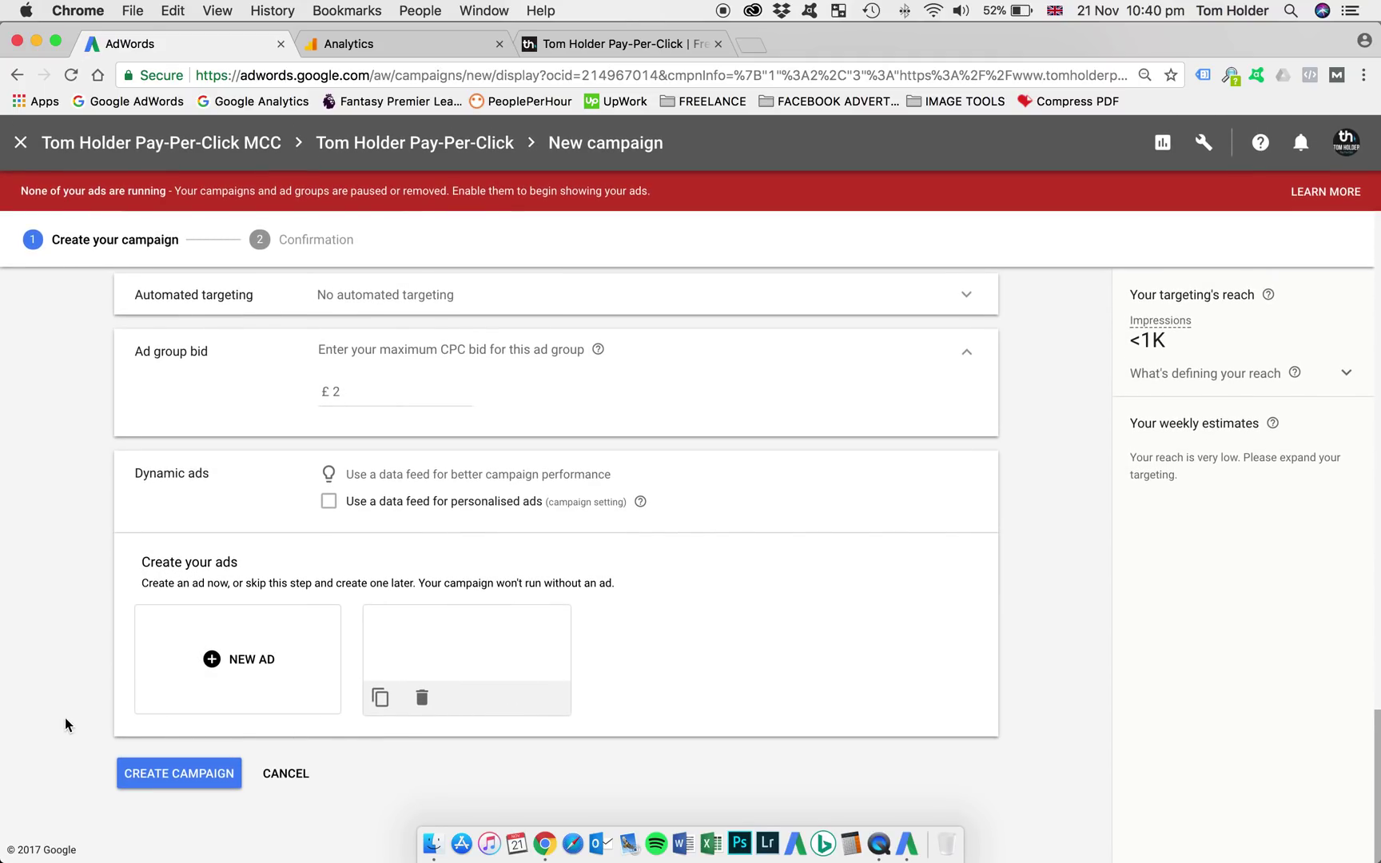
left_click(184, 775)
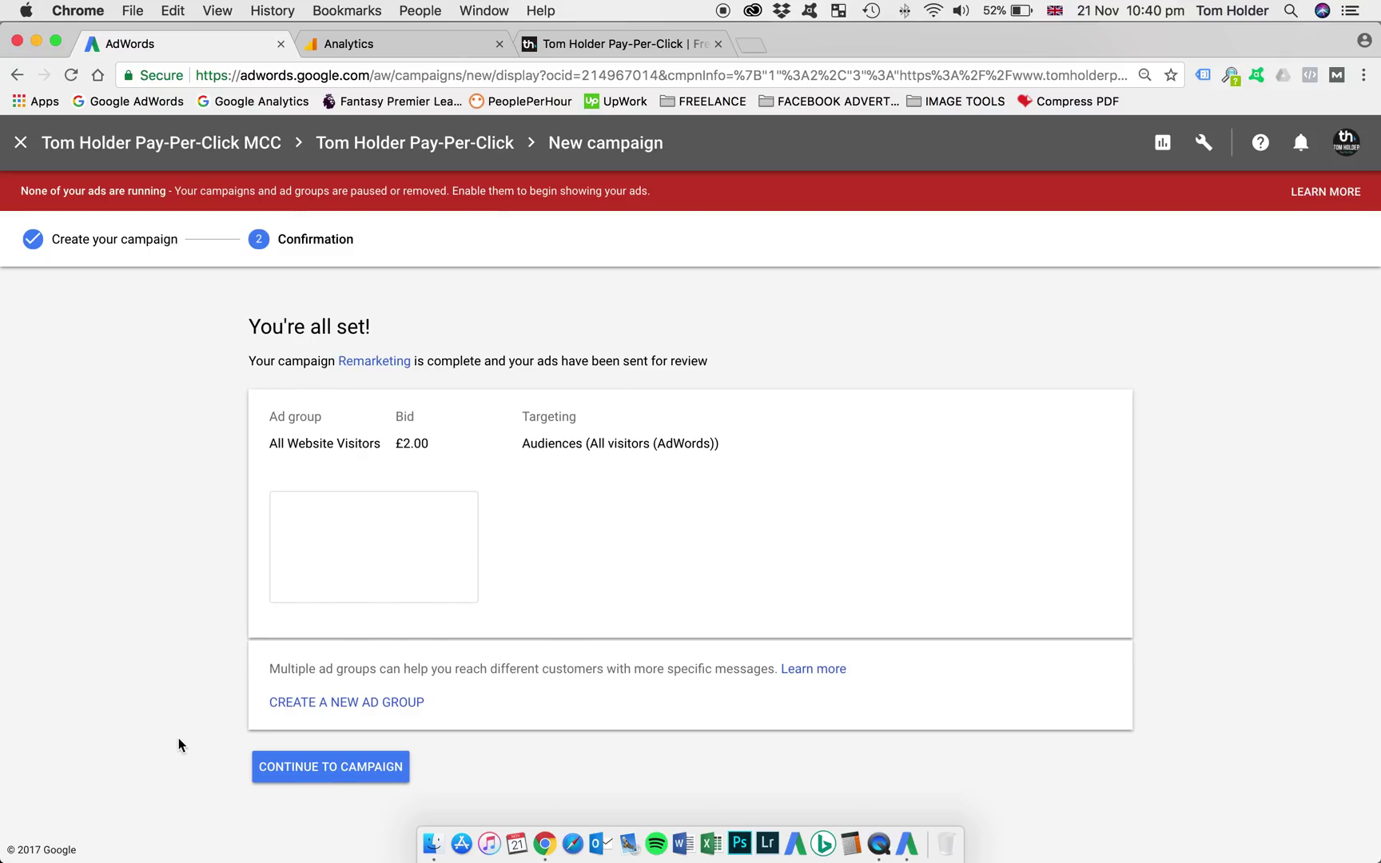
left_click(337, 774)
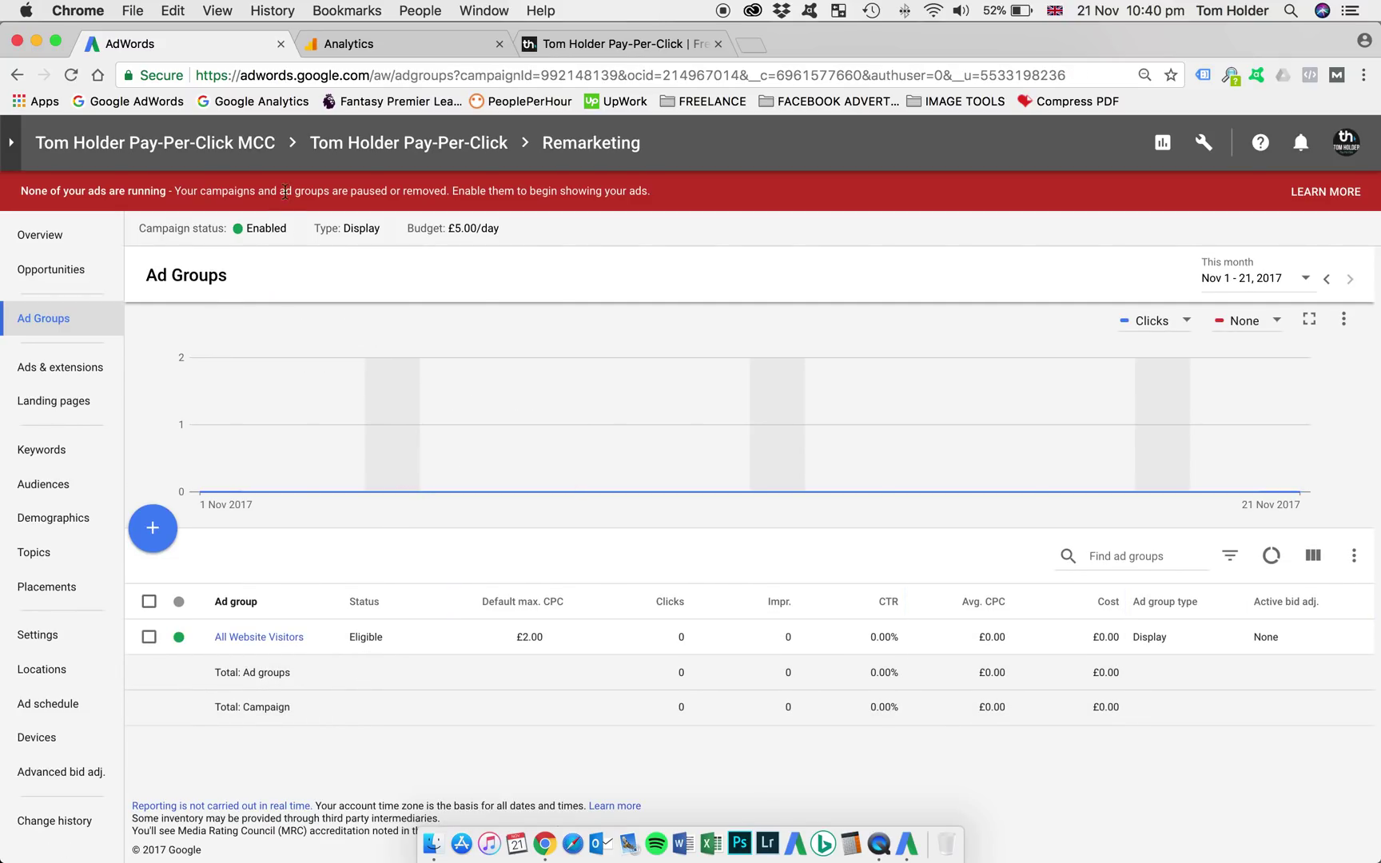
Return to the account's Campaigns list, where Remarketing shows as an Eligible £5.00/day Display campaign.
left_click(376, 142)
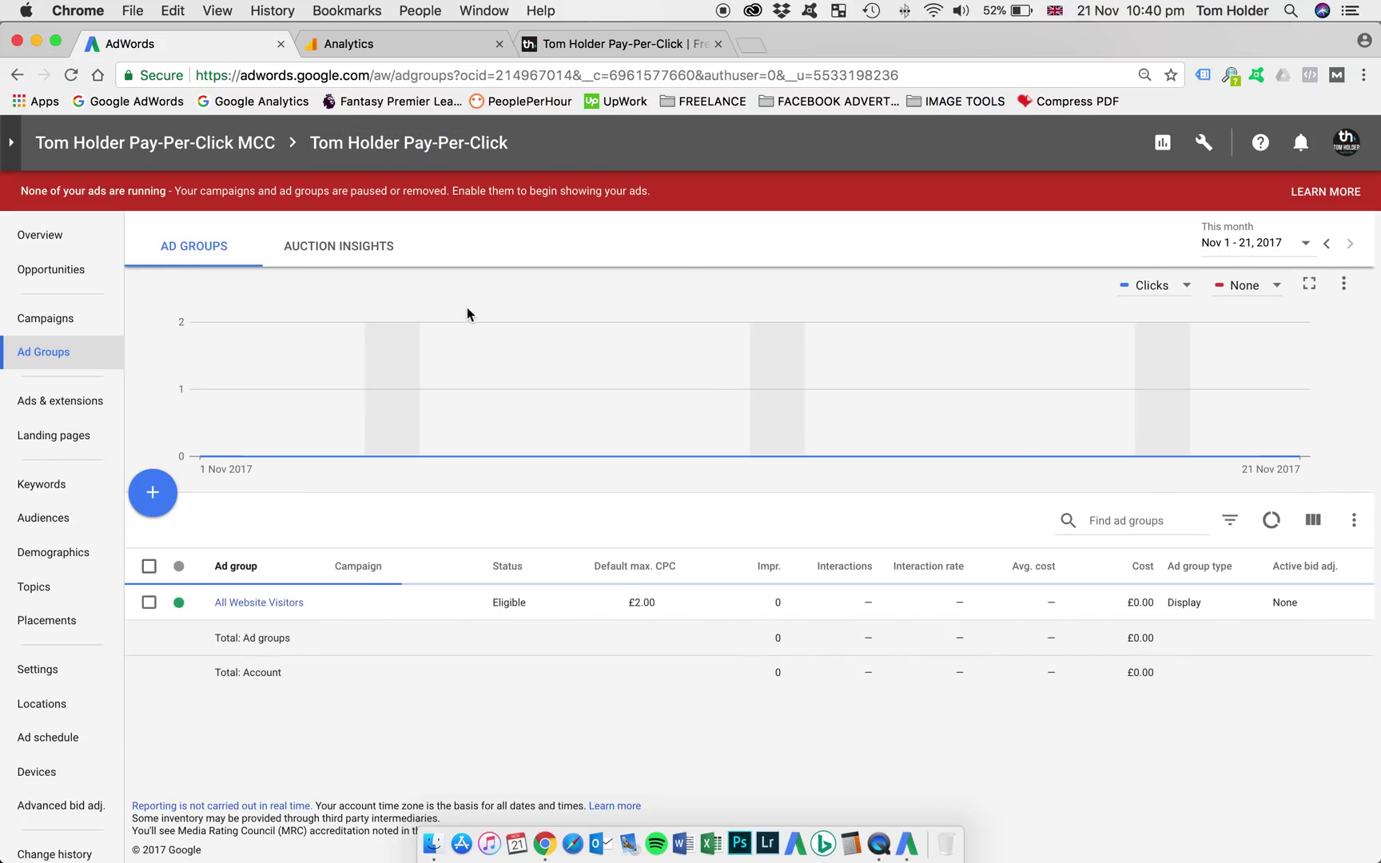
left_click(24, 322)
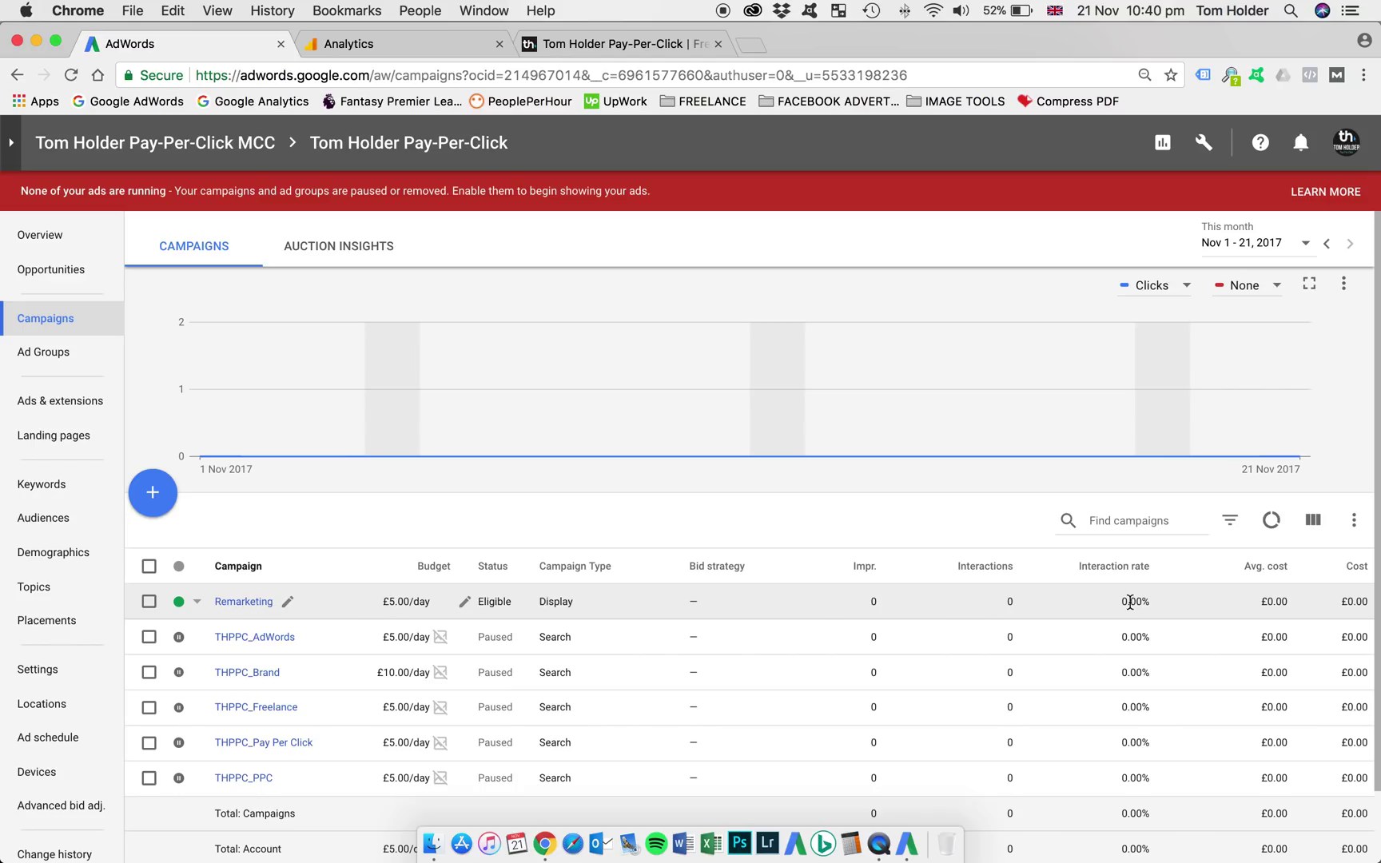
left_click_drag(1124, 603, 1159, 607)
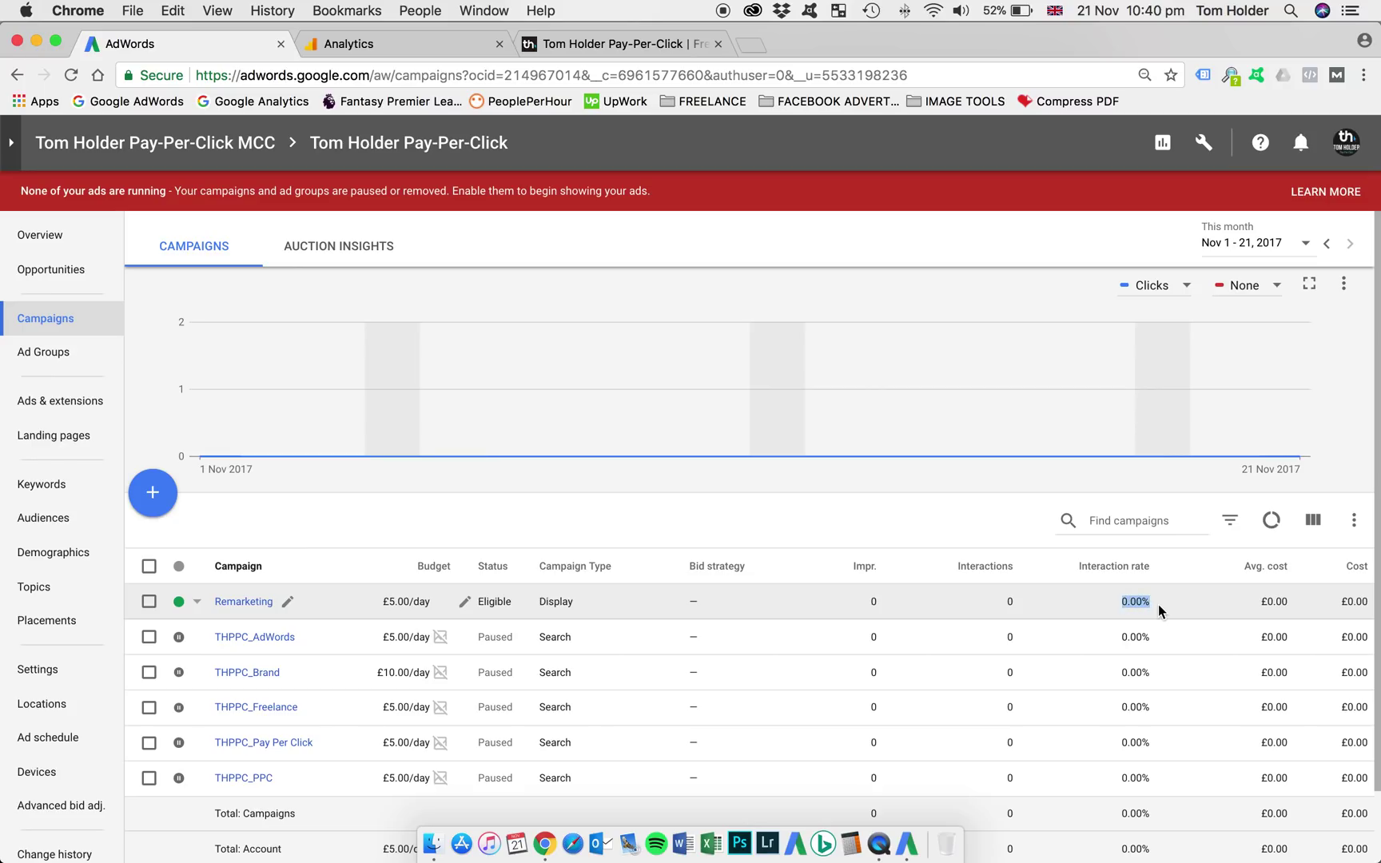